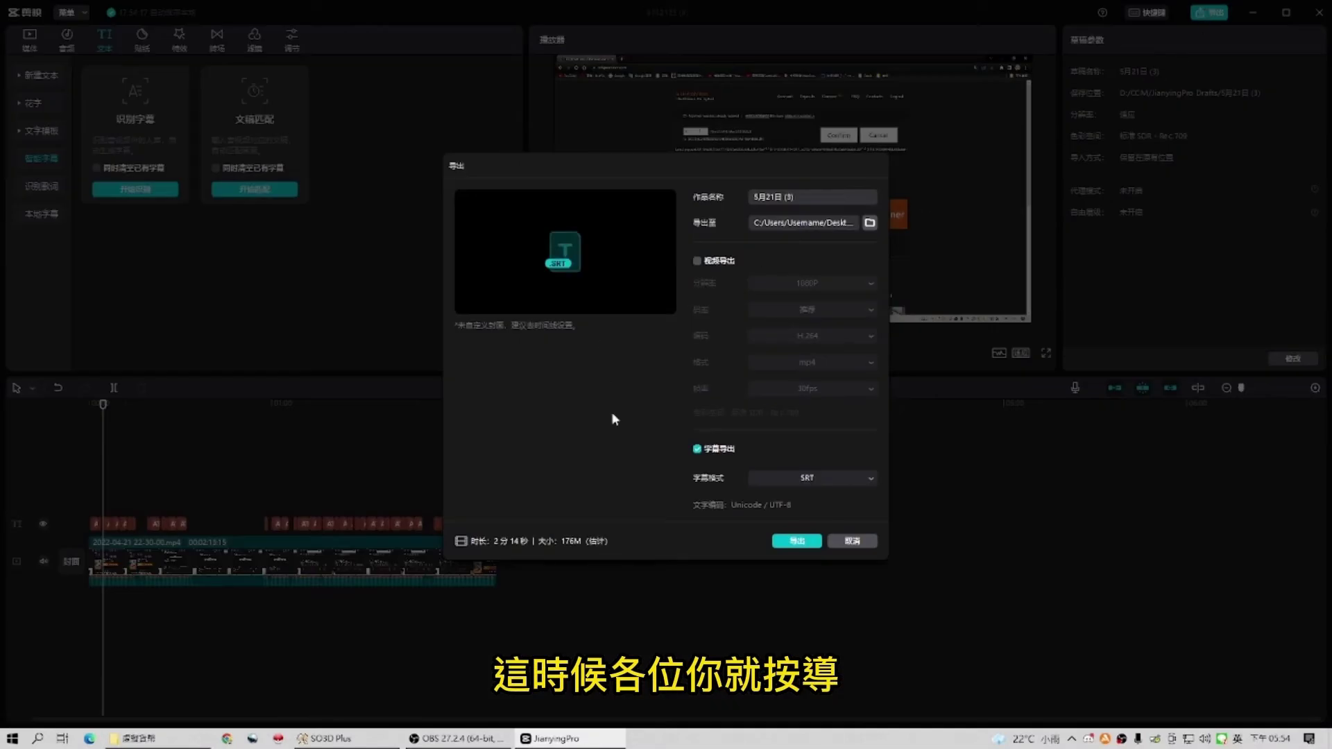
Export the project's subtitles as a TXT file and close the export dialog.
{"action": "left_click", "coordinate": [769, 476]}
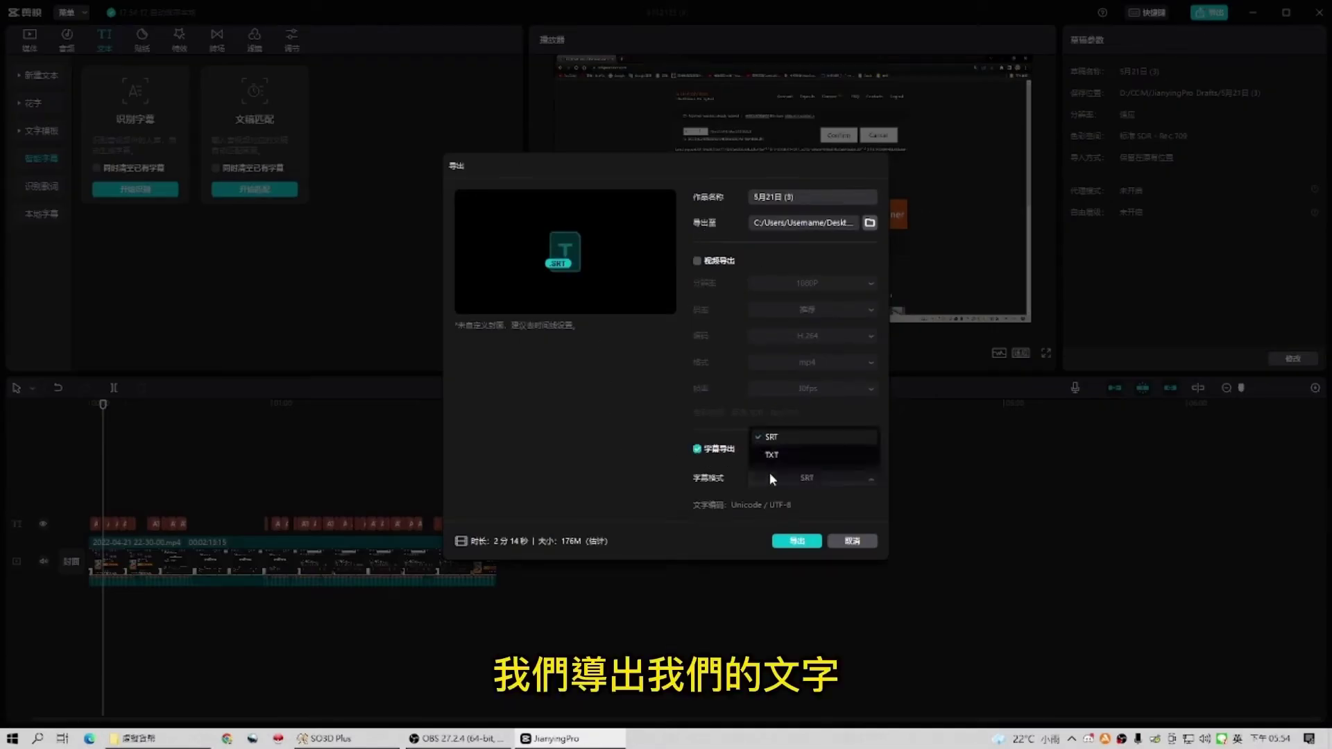
{"action": "left_click", "coordinate": [778, 457]}
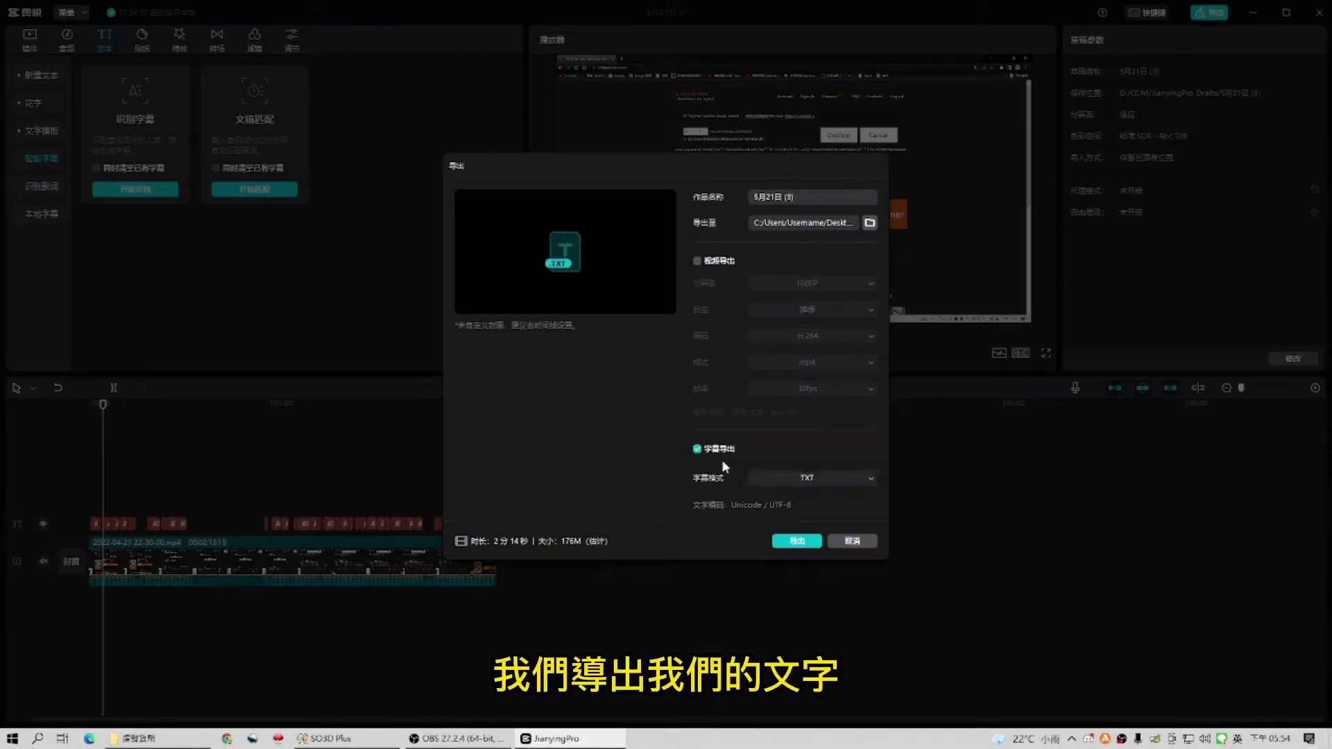
{"action": "left_click", "coordinate": [797, 541]}
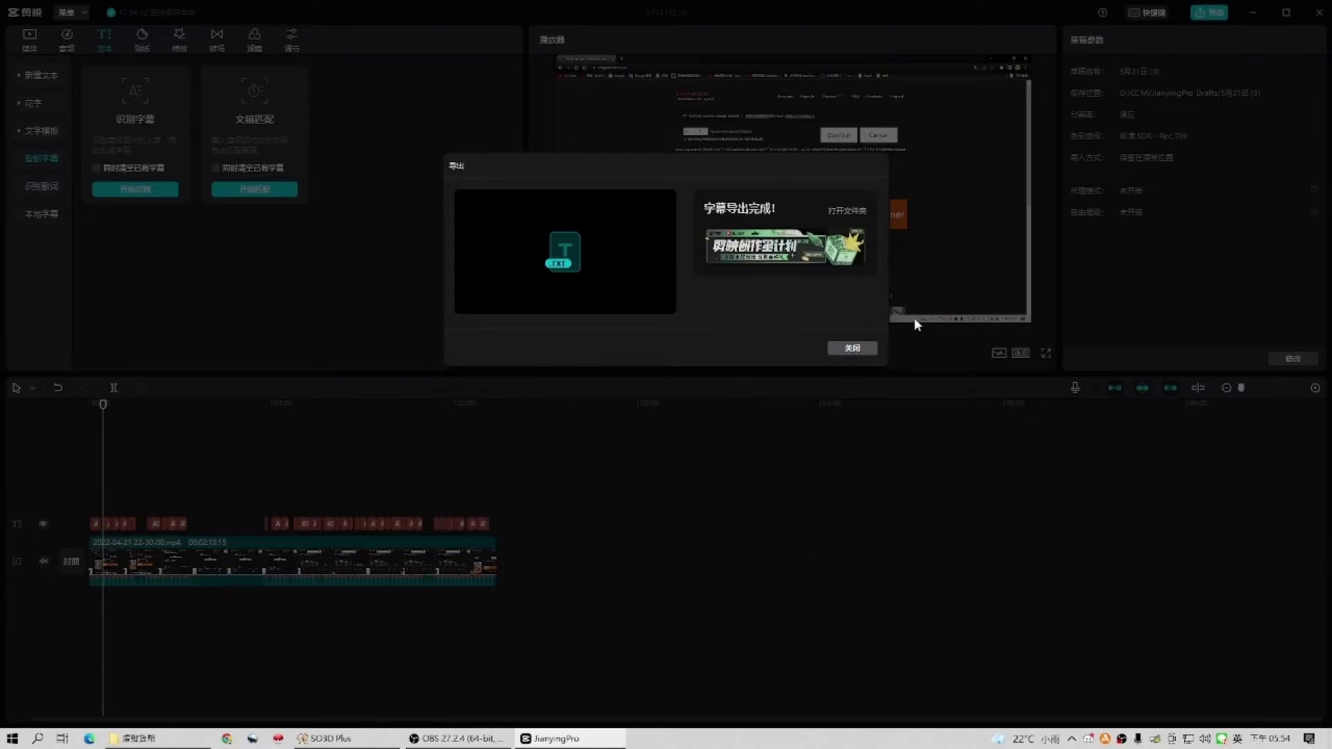
{"action": "left_click", "coordinate": [867, 348]}
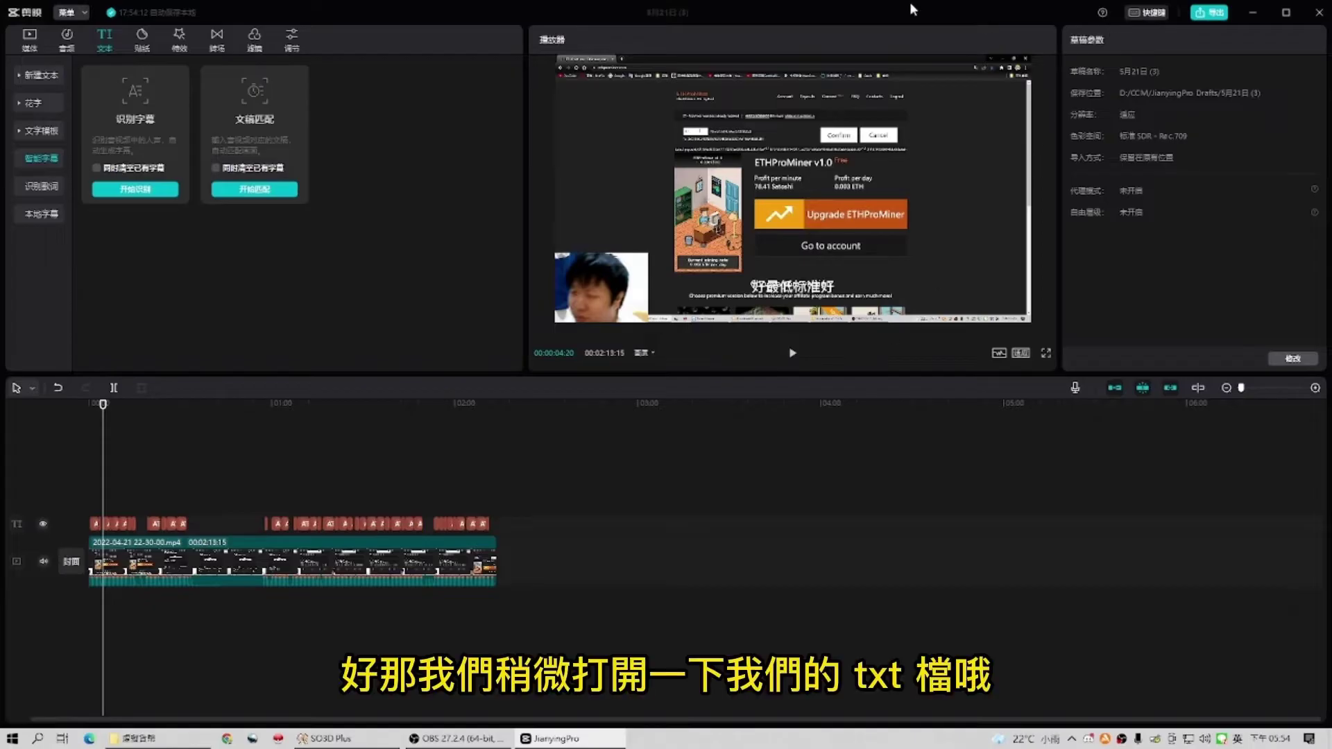
Open the exported 5月21日 (3) text file from the desktop in Notepad and place it over the maximized video editor.
{"action": "double_click", "coordinate": [910, 3]}
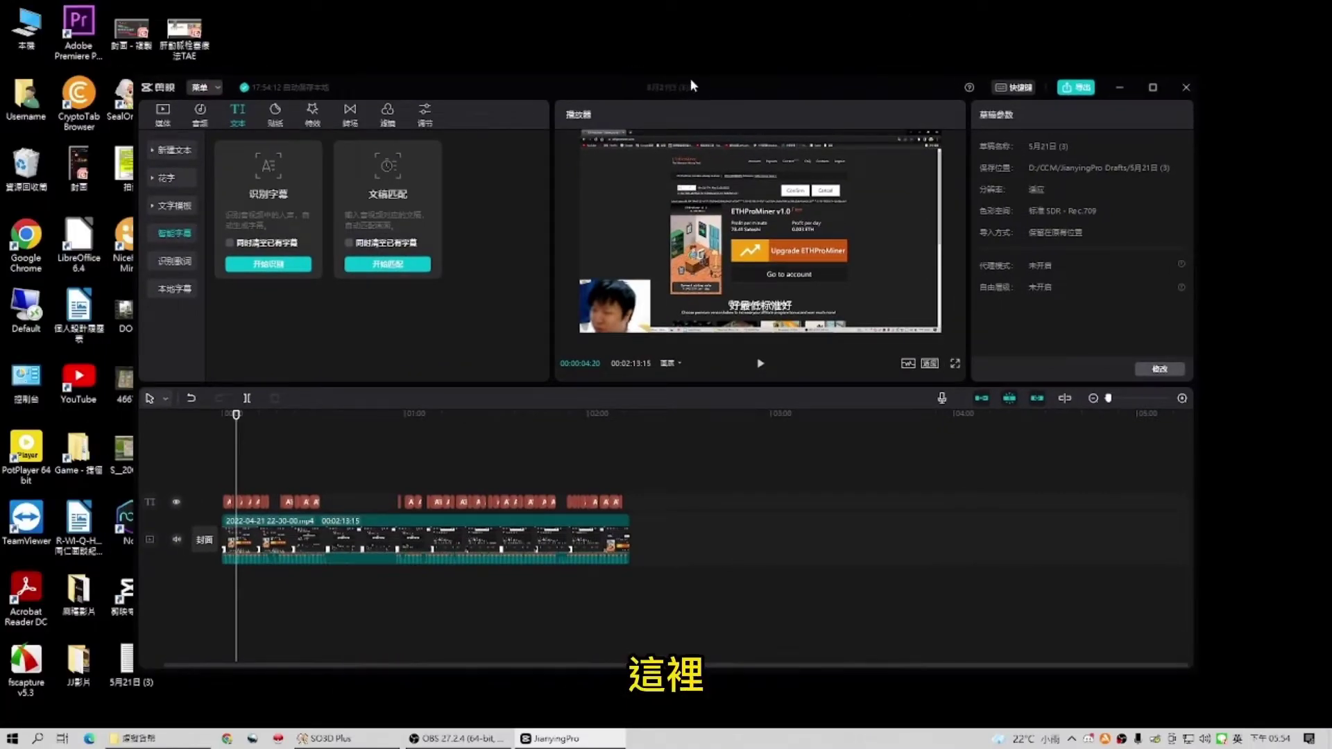
{"action": "left_click_drag", "start_coordinate": [689, 78], "coordinate": [743, 56]}
{"action": "double_click", "coordinate": [136, 662]}
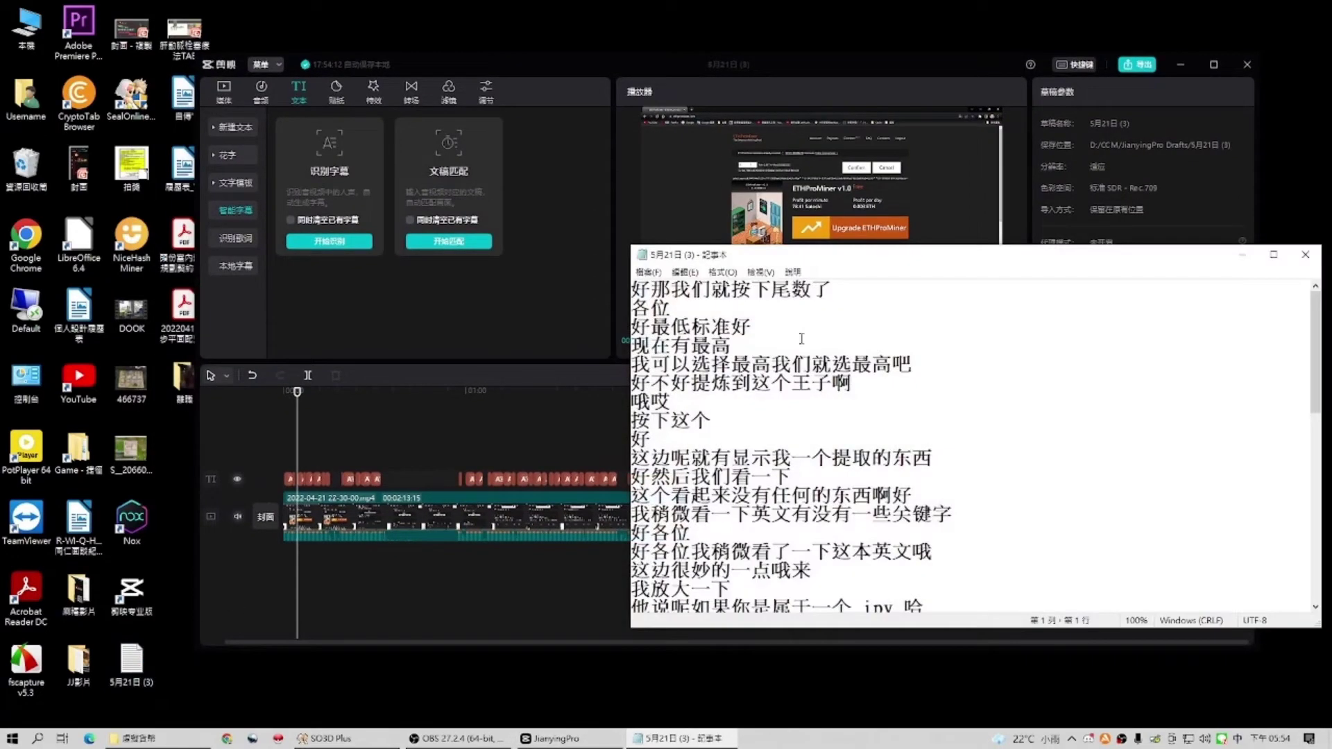
{"action": "left_click_drag", "start_coordinate": [867, 255], "coordinate": [812, 272]}
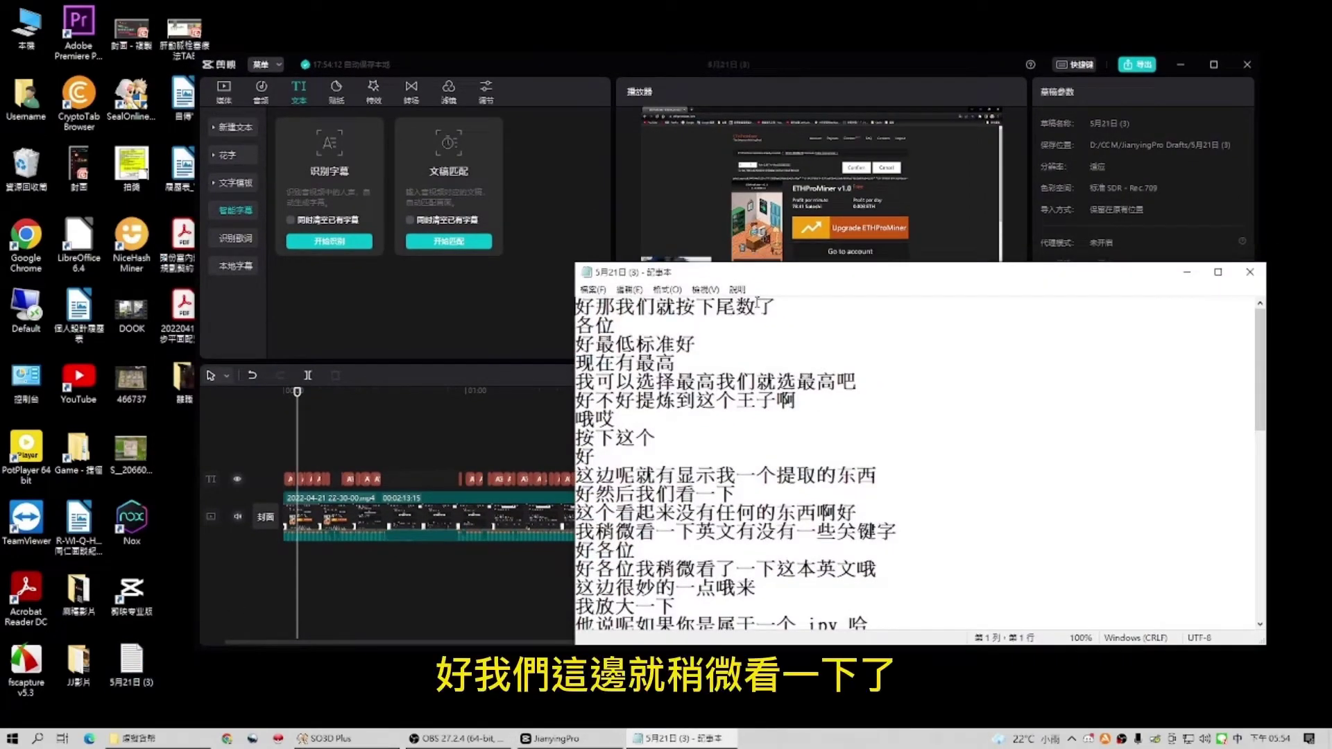
{"action": "double_click", "coordinate": [807, 61]}
{"action": "key", "text": "alt+Tab"}
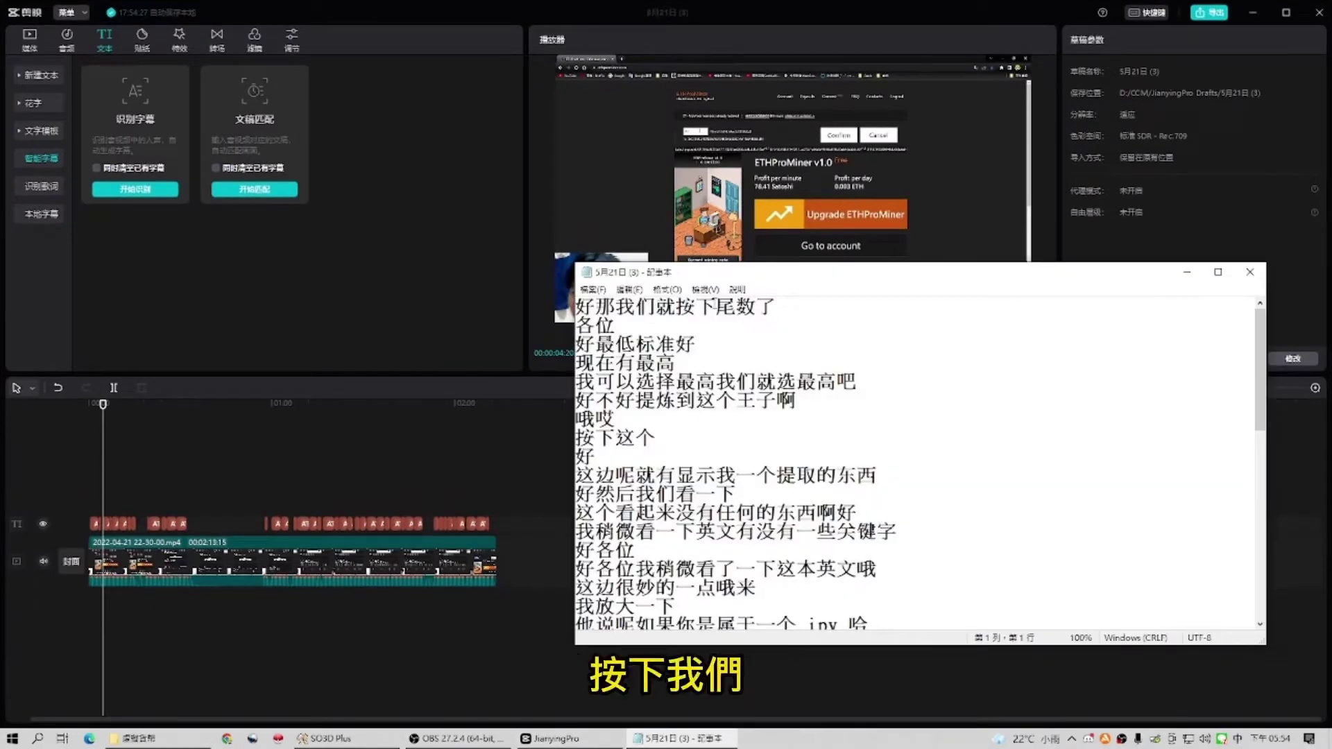
{"action": "left_click_drag", "start_coordinate": [716, 306], "coordinate": [756, 306]}
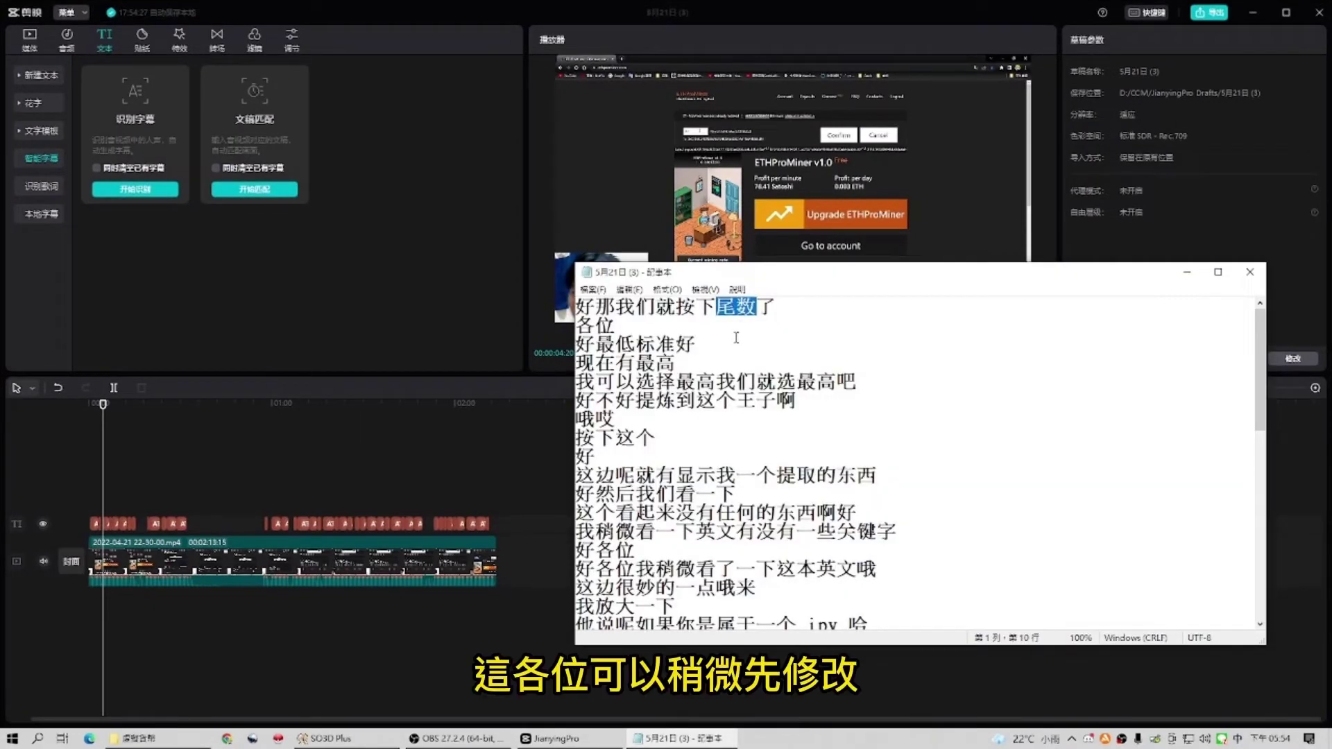
{"action": "left_click", "coordinate": [702, 328]}
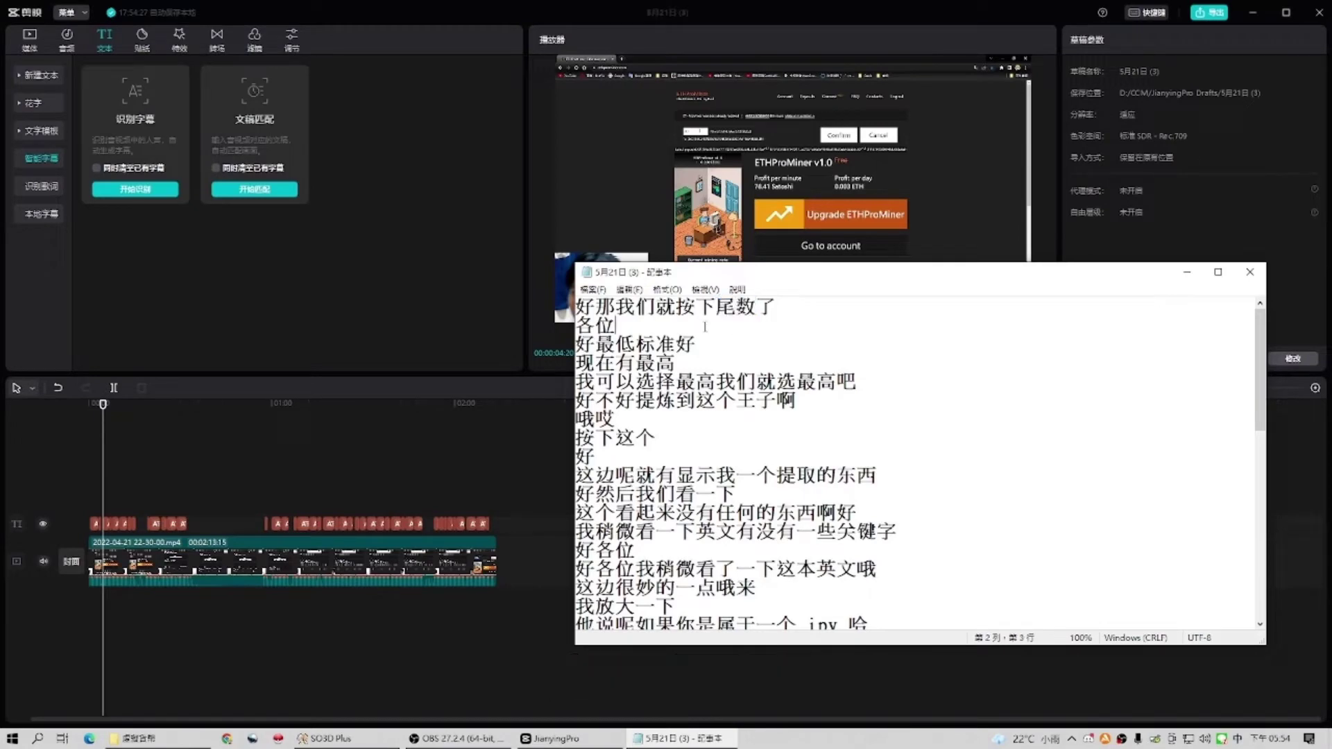
Copy the whole Simplified Chinese transcript into Google Translate in Chrome to convert it to Traditional Chinese.
{"action": "key", "text": "ctrl+a"}
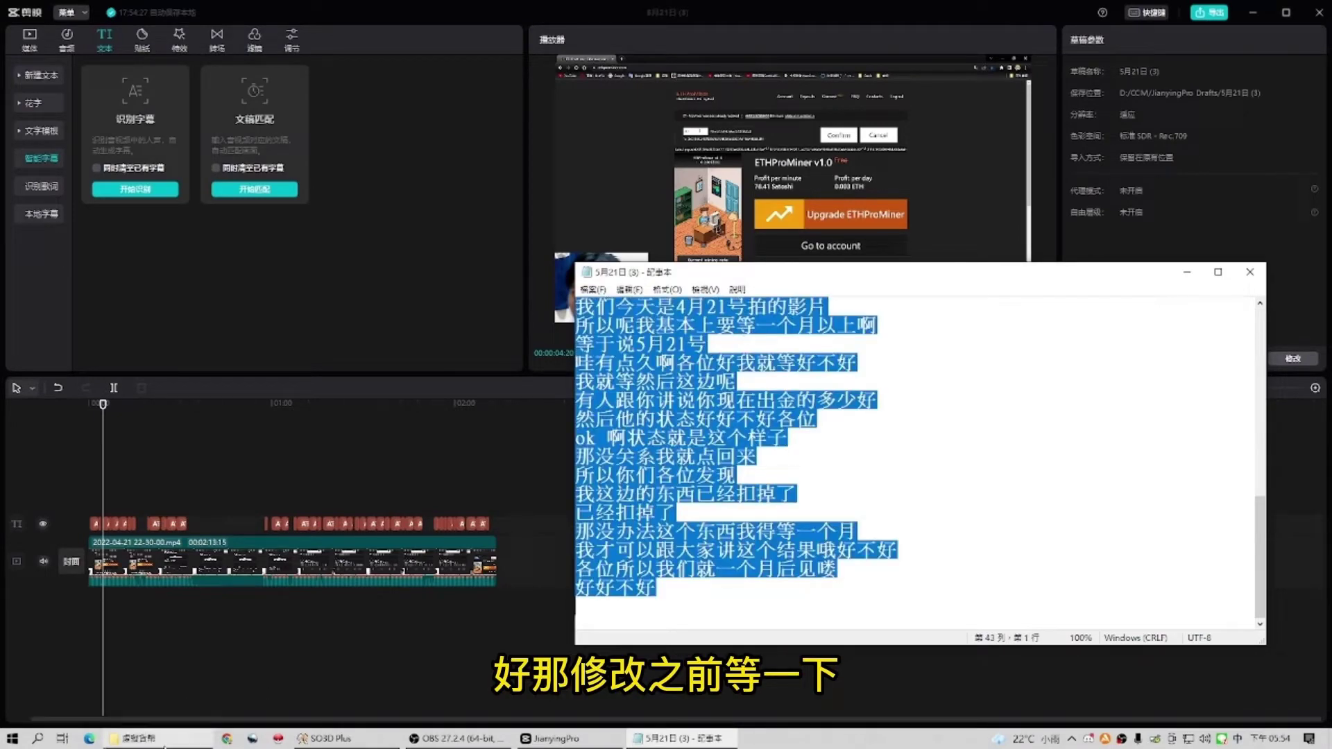
{"action": "left_click", "coordinate": [227, 740]}
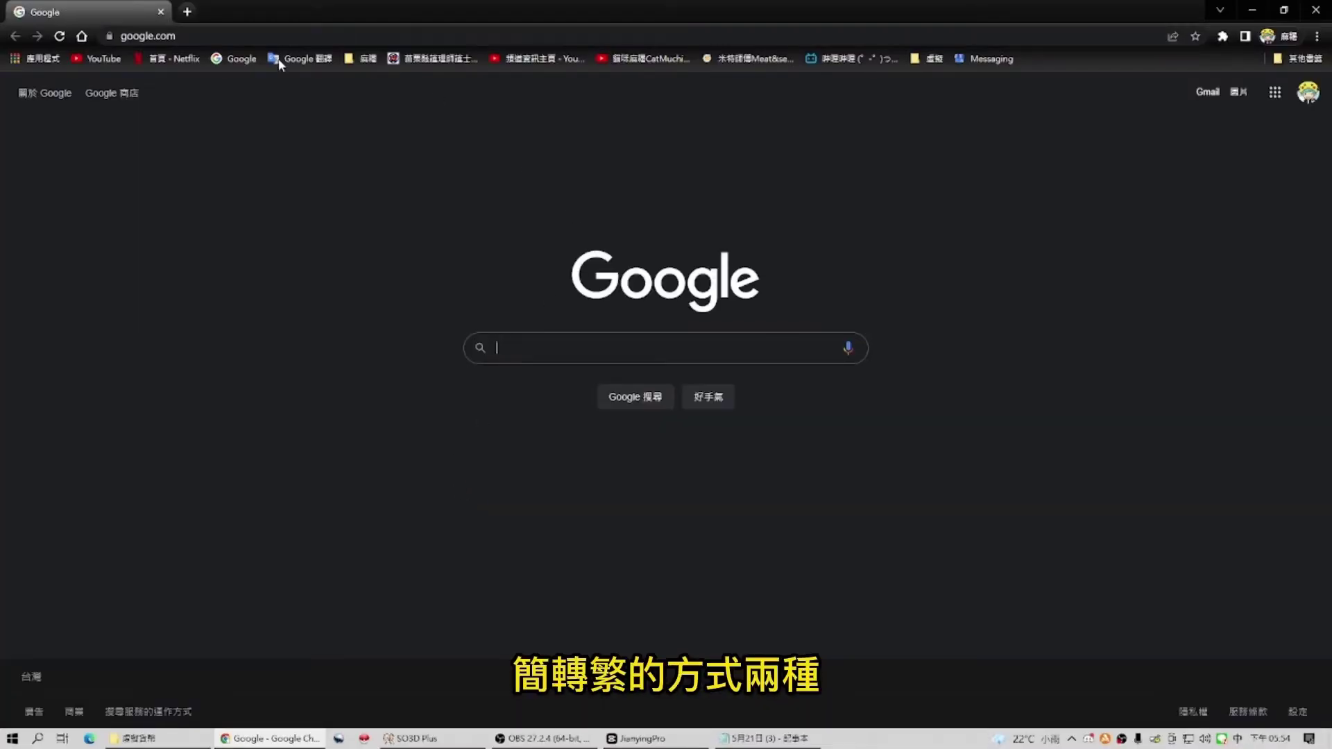
{"action": "left_click", "coordinate": [303, 66]}
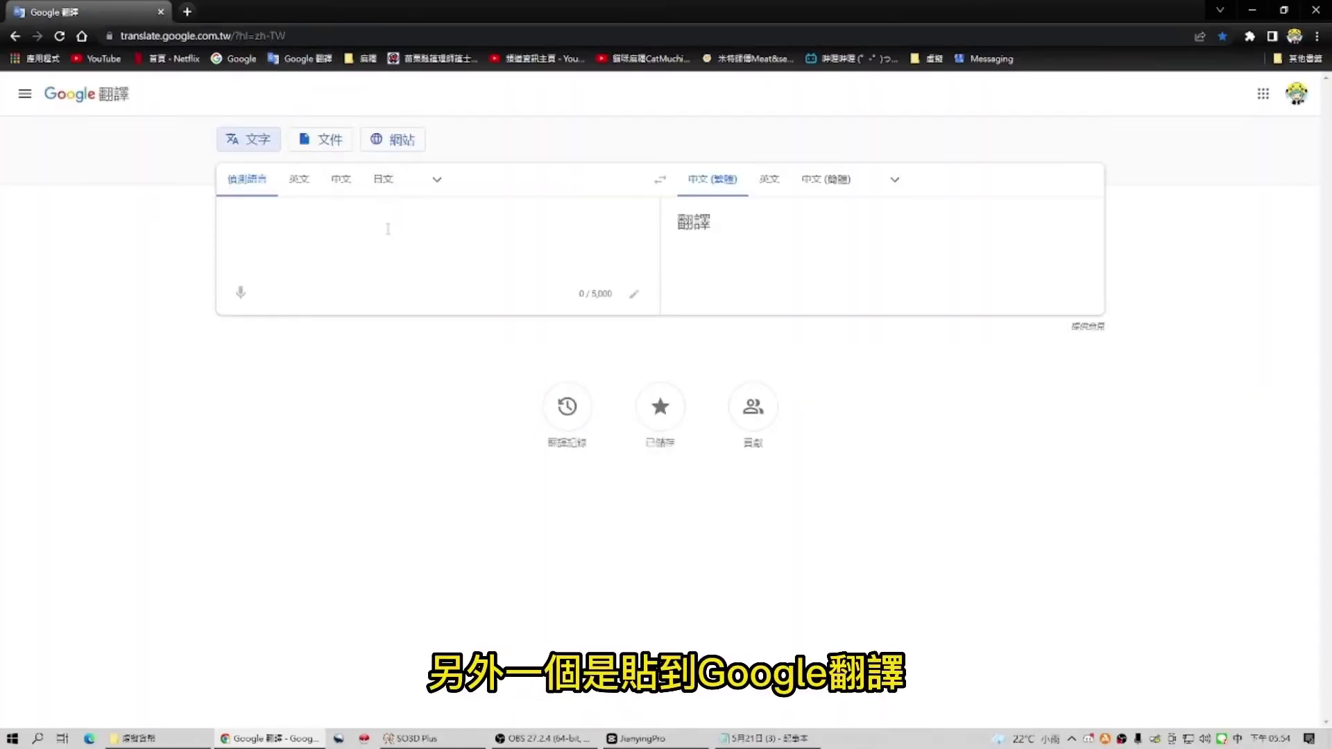
{"action": "key", "text": "ctrl+v"}
{"action": "scroll", "coordinate": [1043, 448], "scroll_direction": "down", "scroll_amount": 4}
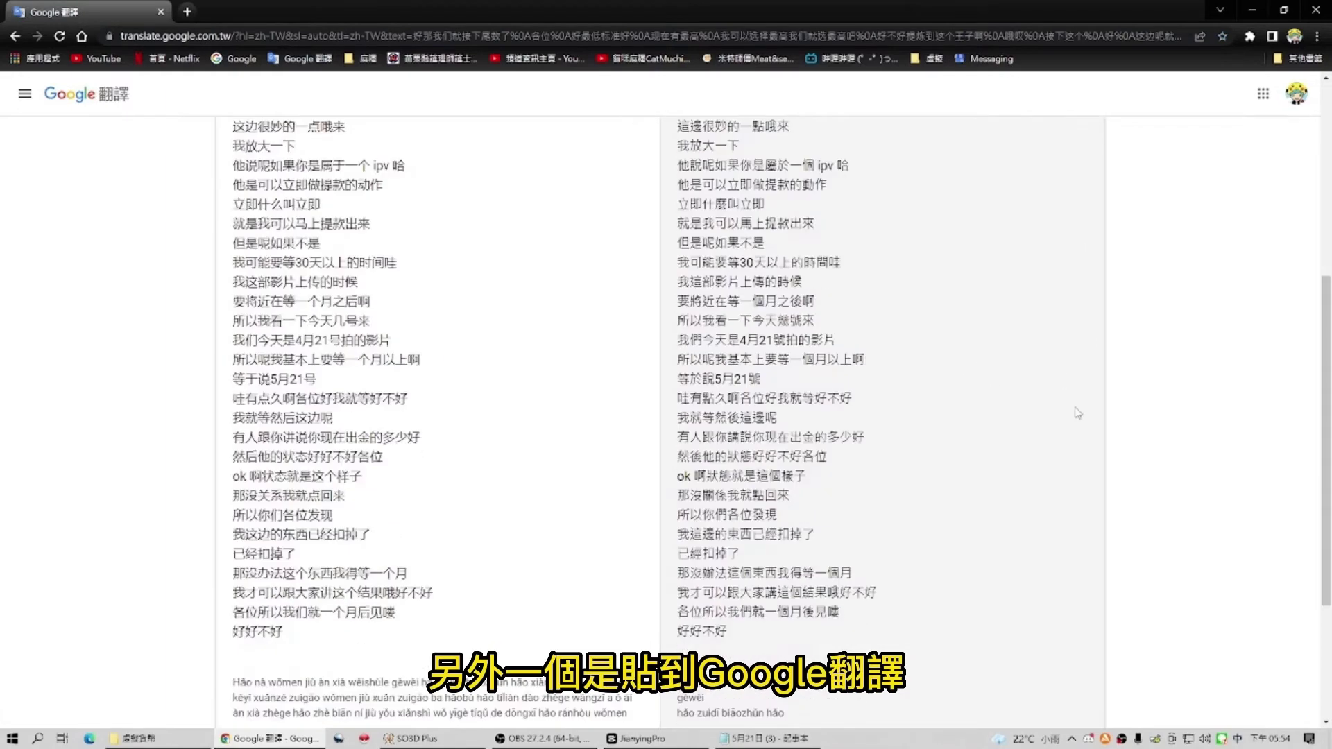
Copy the Traditional Chinese translation and overwrite the entire transcript in Notepad with it.
{"action": "left_click", "coordinate": [1014, 538]}
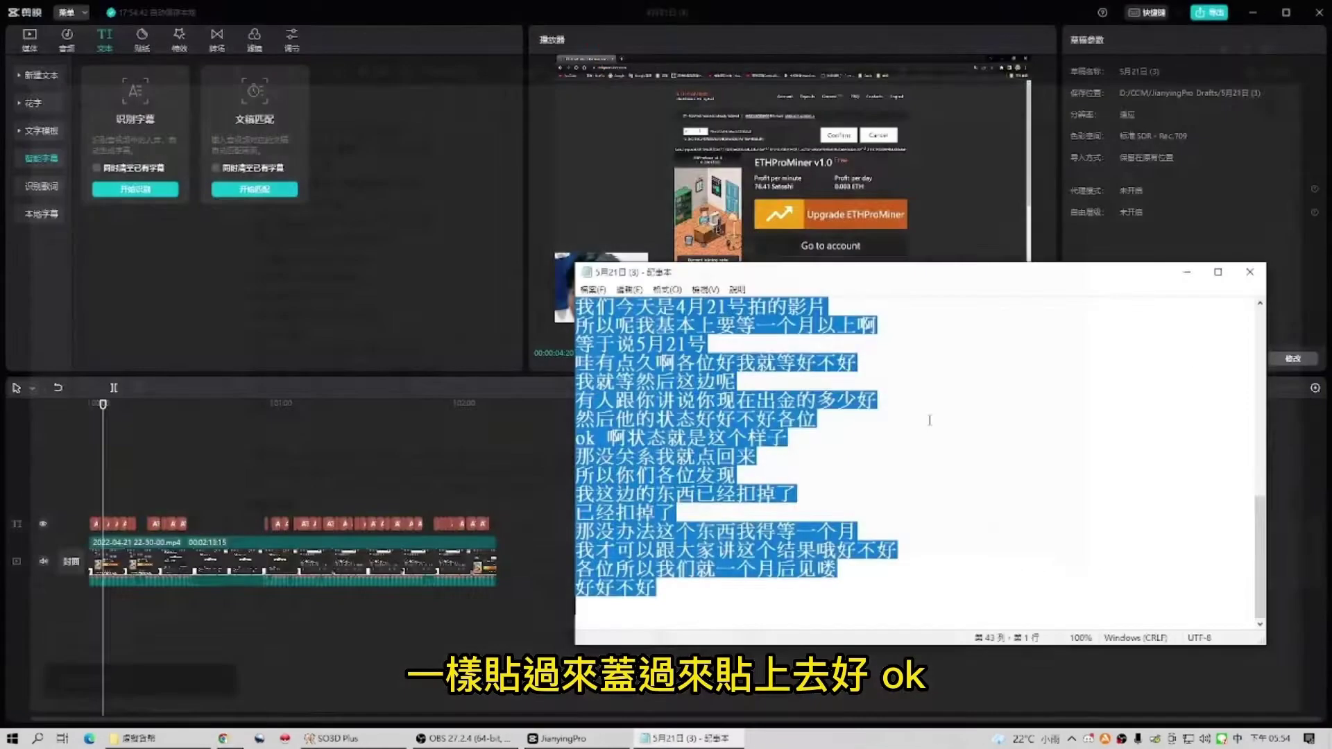
{"action": "key", "text": "ctrl+v"}
{"action": "scroll", "coordinate": [830, 463], "scroll_direction": "up", "scroll_amount": 9}
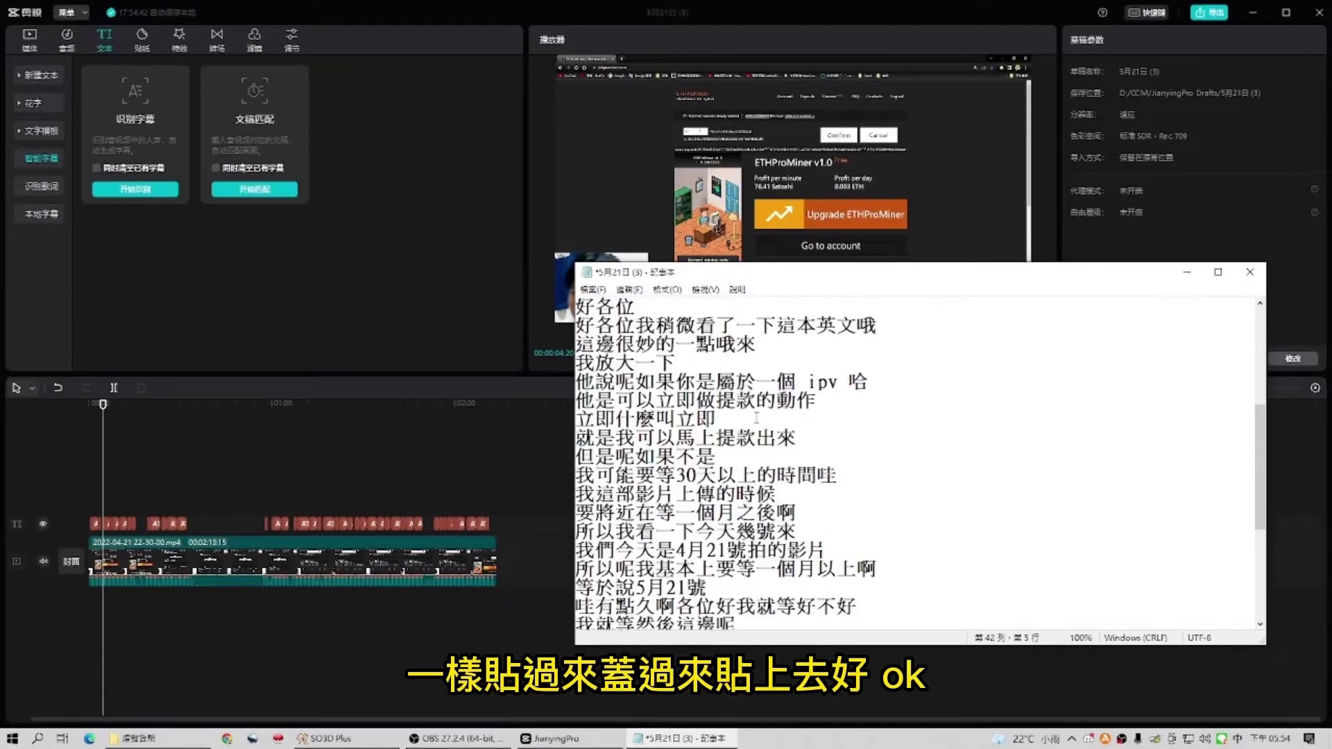
{"action": "left_click_drag", "start_coordinate": [797, 279], "coordinate": [690, 308]}
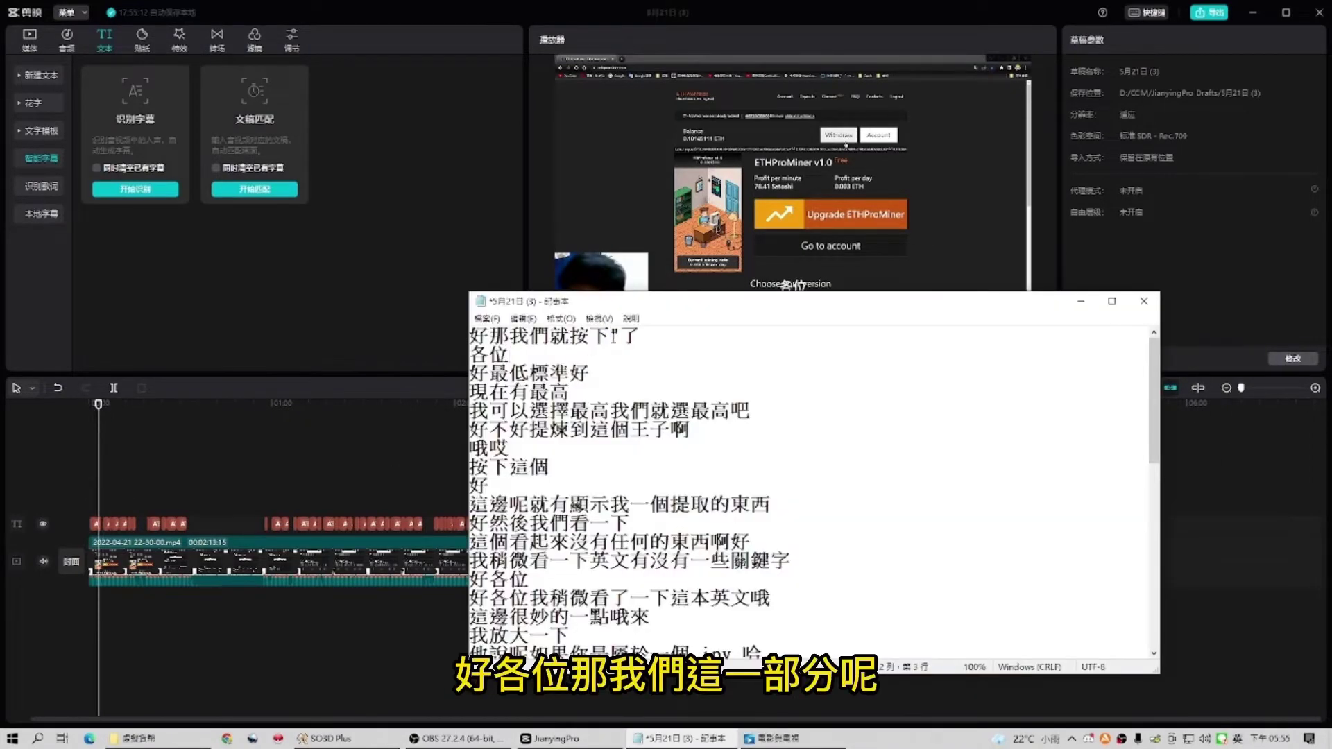
Replace the misrecognized text after 按下 in the transcript's first line with "Withdraw".
{"action": "left_click_drag", "start_coordinate": [622, 336], "coordinate": [613, 336]}
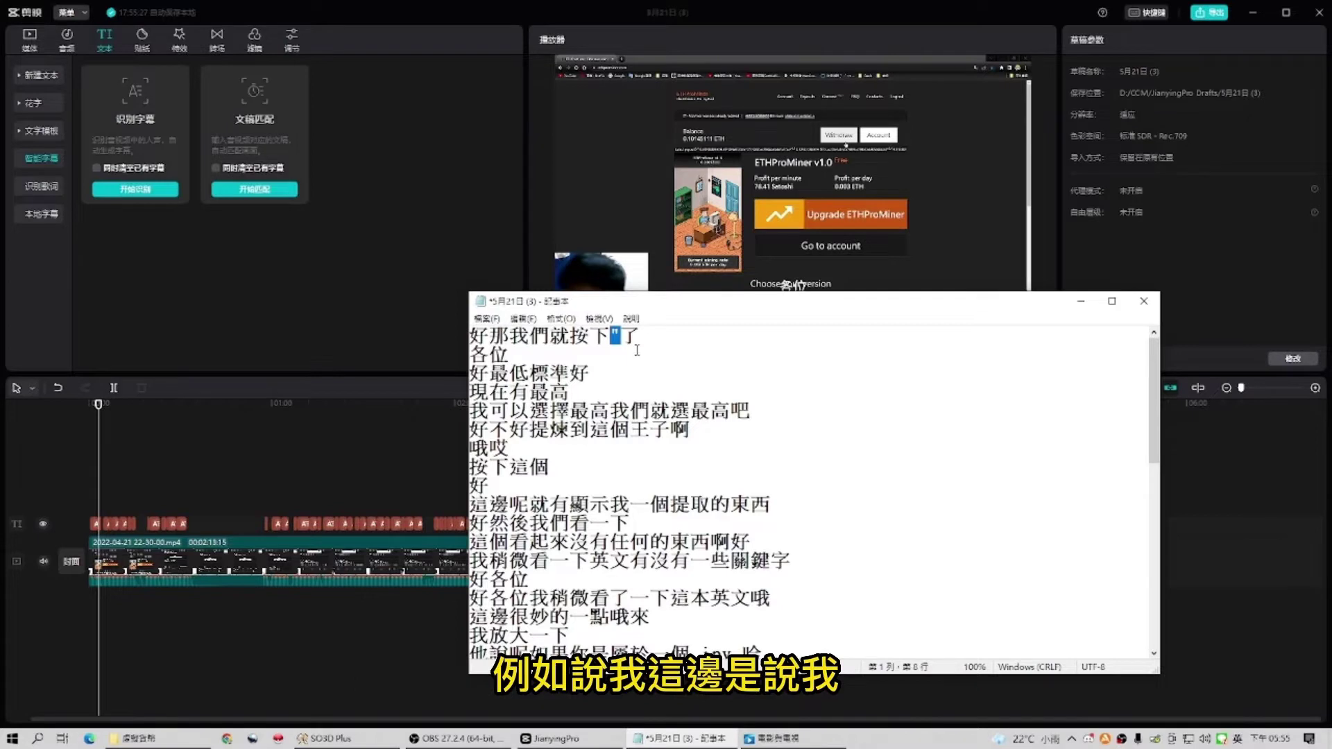
{"action": "type", "text": "Wi"}
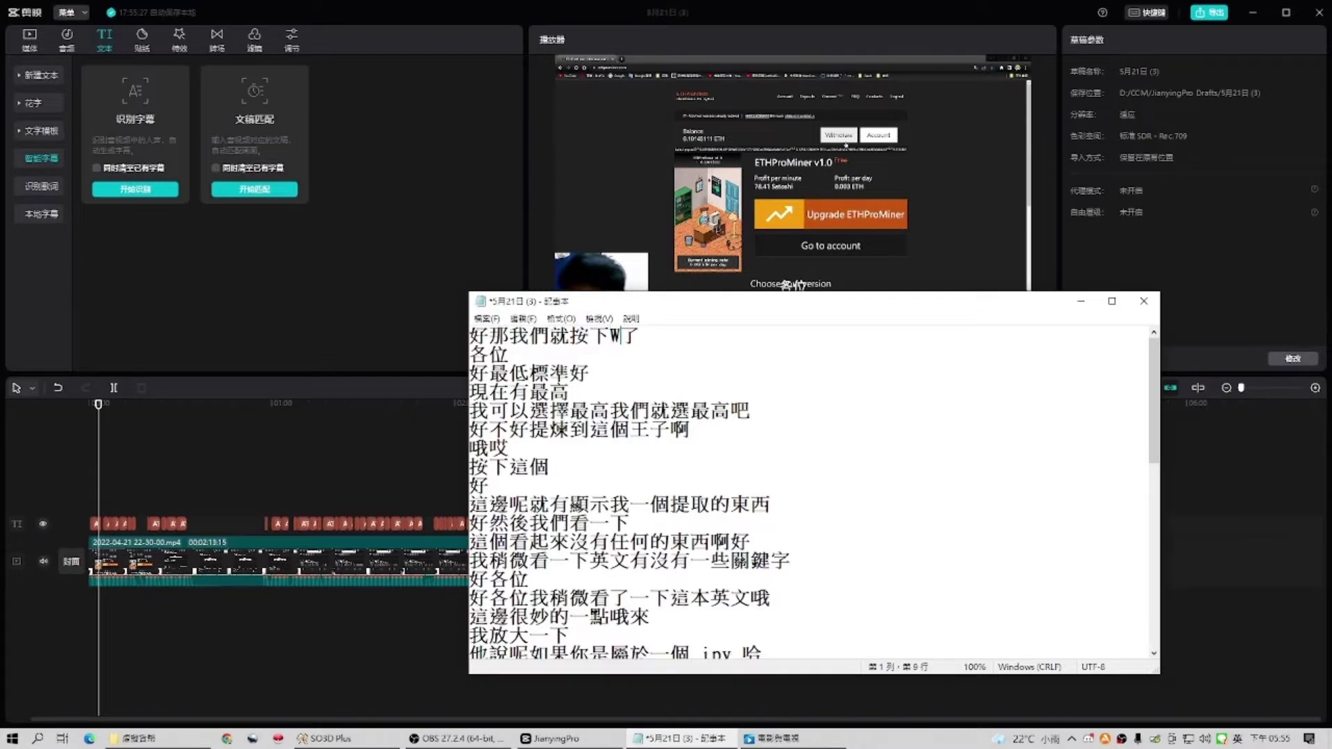
{"action": "type", "text": "thdraw"}
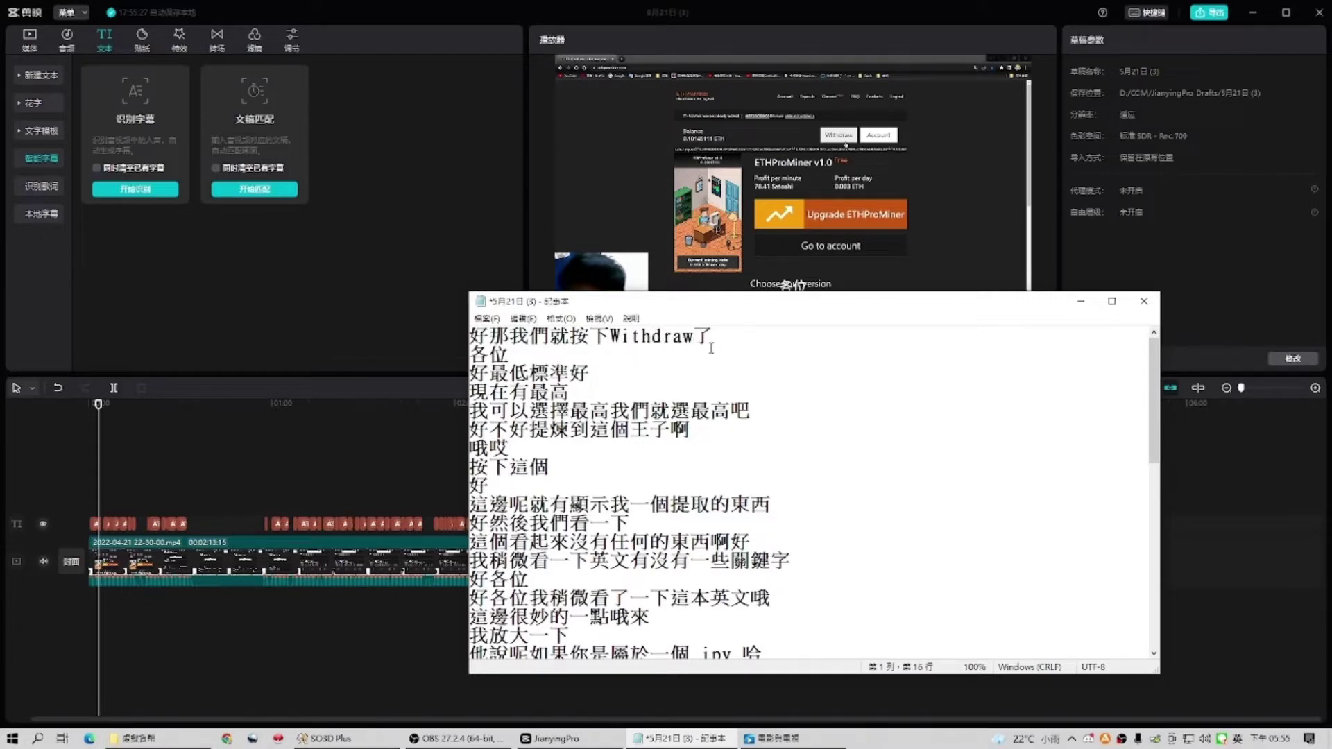
{"action": "left_click_drag", "start_coordinate": [489, 336], "coordinate": [644, 336]}
{"action": "left_click", "coordinate": [509, 354]}
Play the beginning of the video to check the speech, and join the 各位 line onto the transcript's first line.
{"action": "left_click_drag", "start_coordinate": [830, 303], "coordinate": [799, 401]}
{"action": "left_click", "coordinate": [789, 355]}
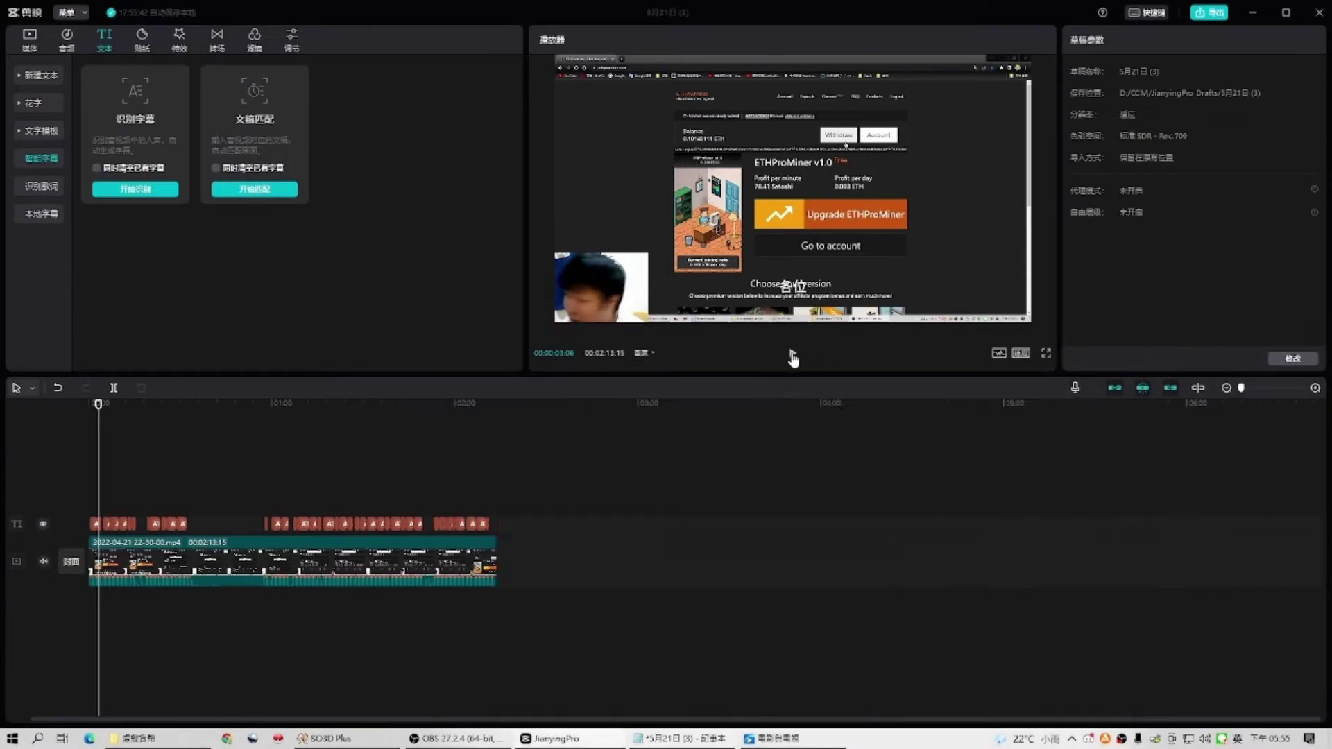
{"action": "left_click", "coordinate": [90, 404]}
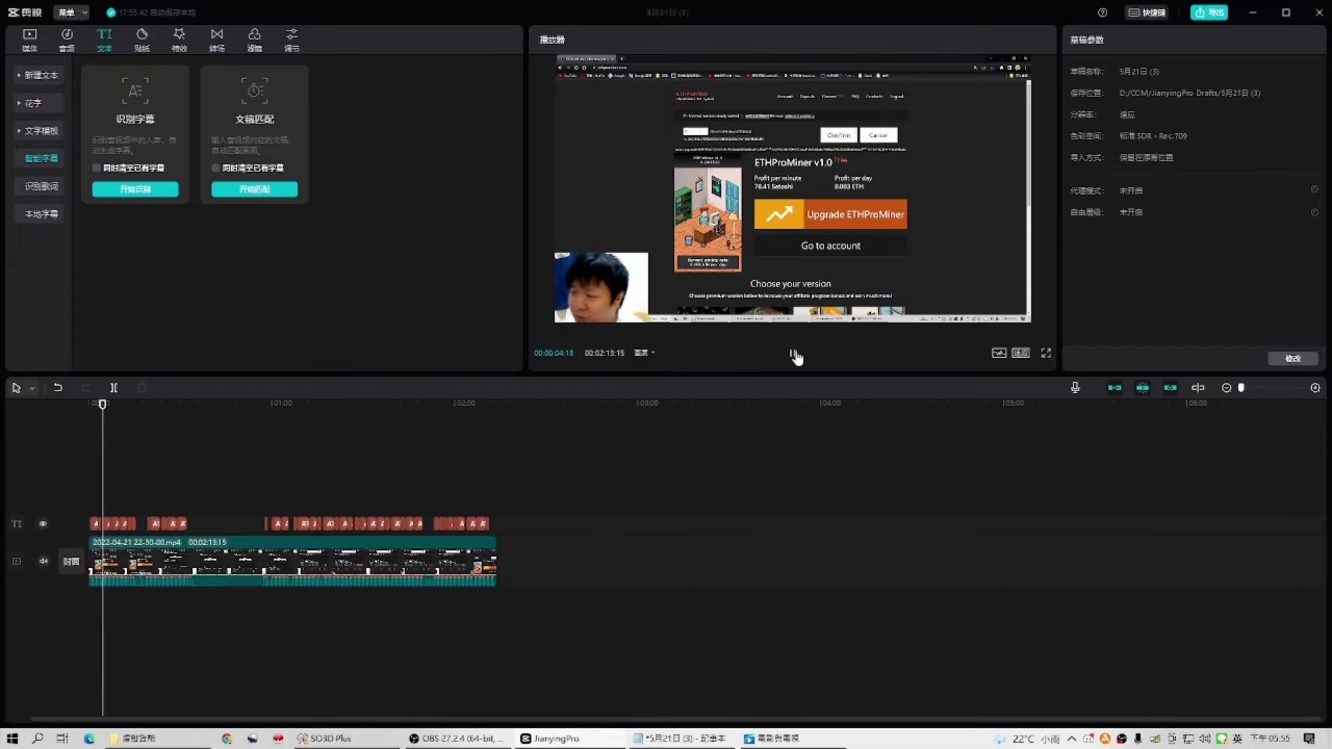
{"action": "left_click", "coordinate": [793, 354]}
{"action": "key", "text": "alt+Tab"}
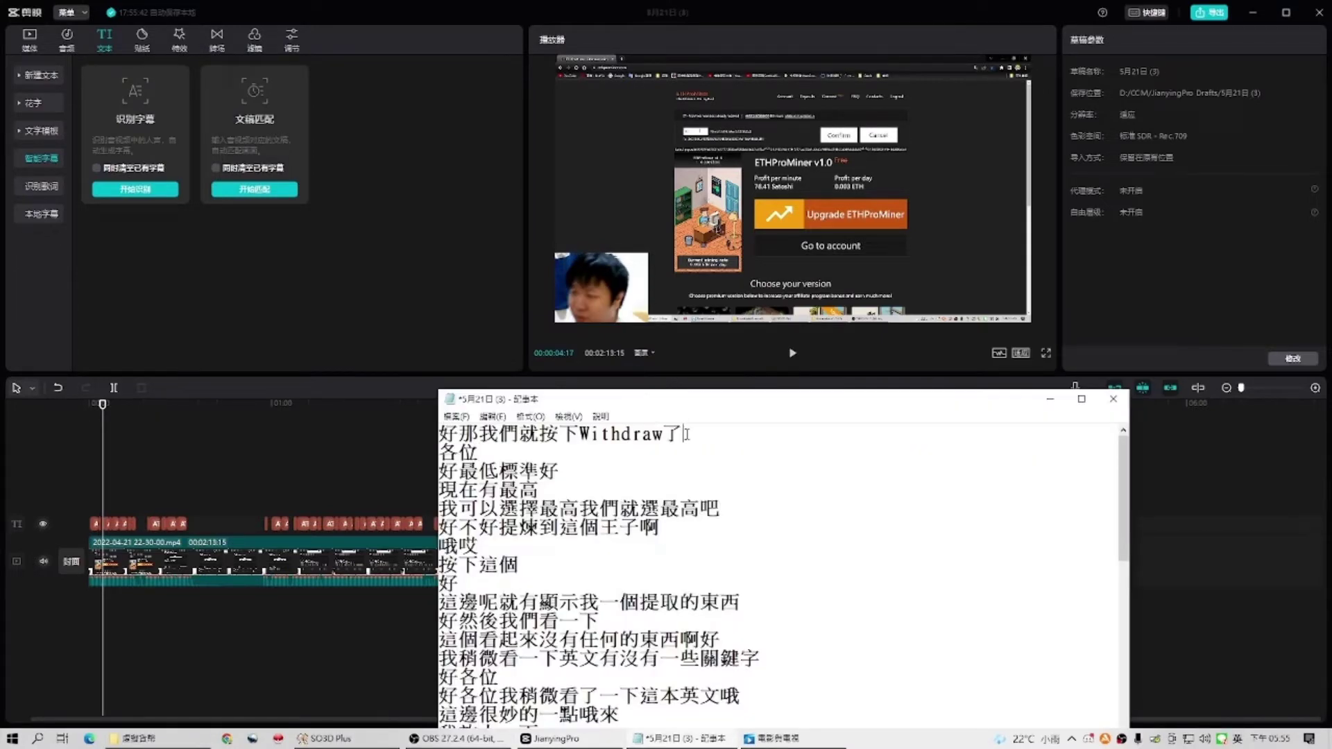
{"action": "key", "text": "Delete"}
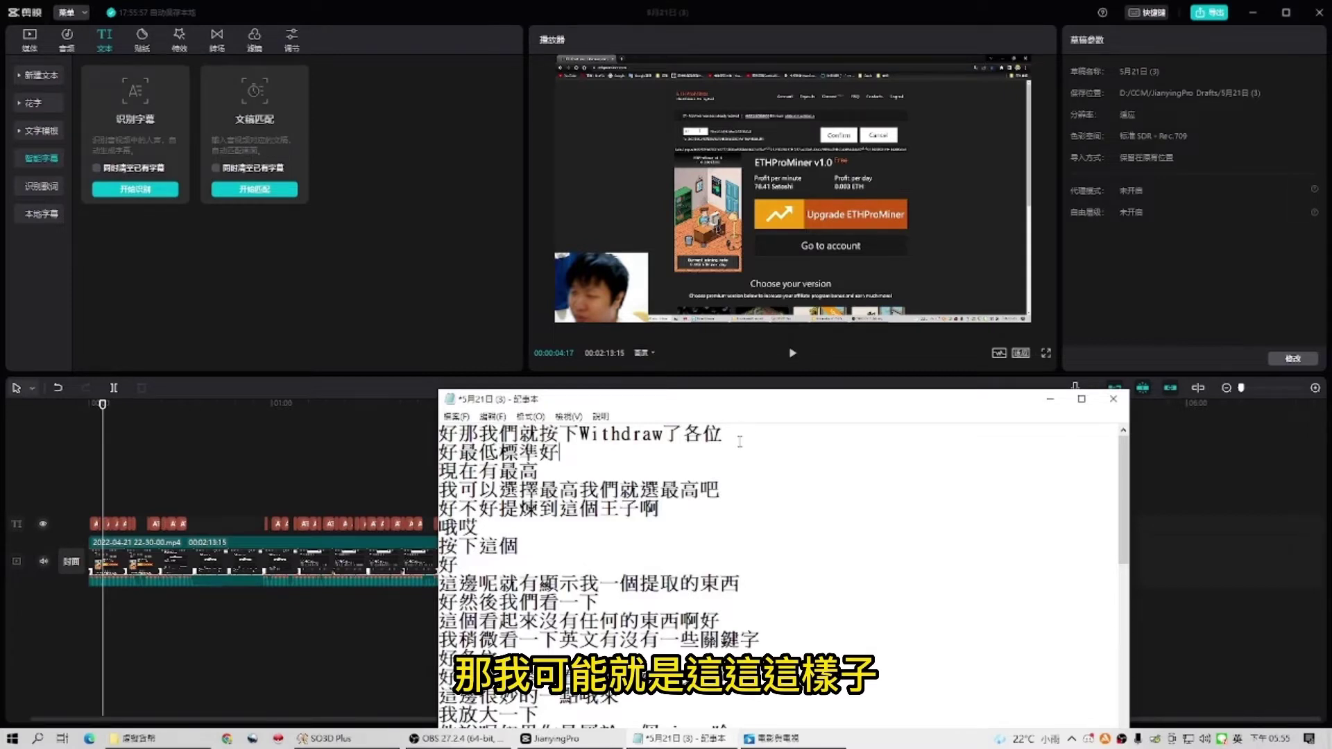
Play the following passage, replace the final 好 of 好最低標準好 with a comma, and join the 現在有最高 line to it.
{"action": "left_click", "coordinate": [794, 357]}
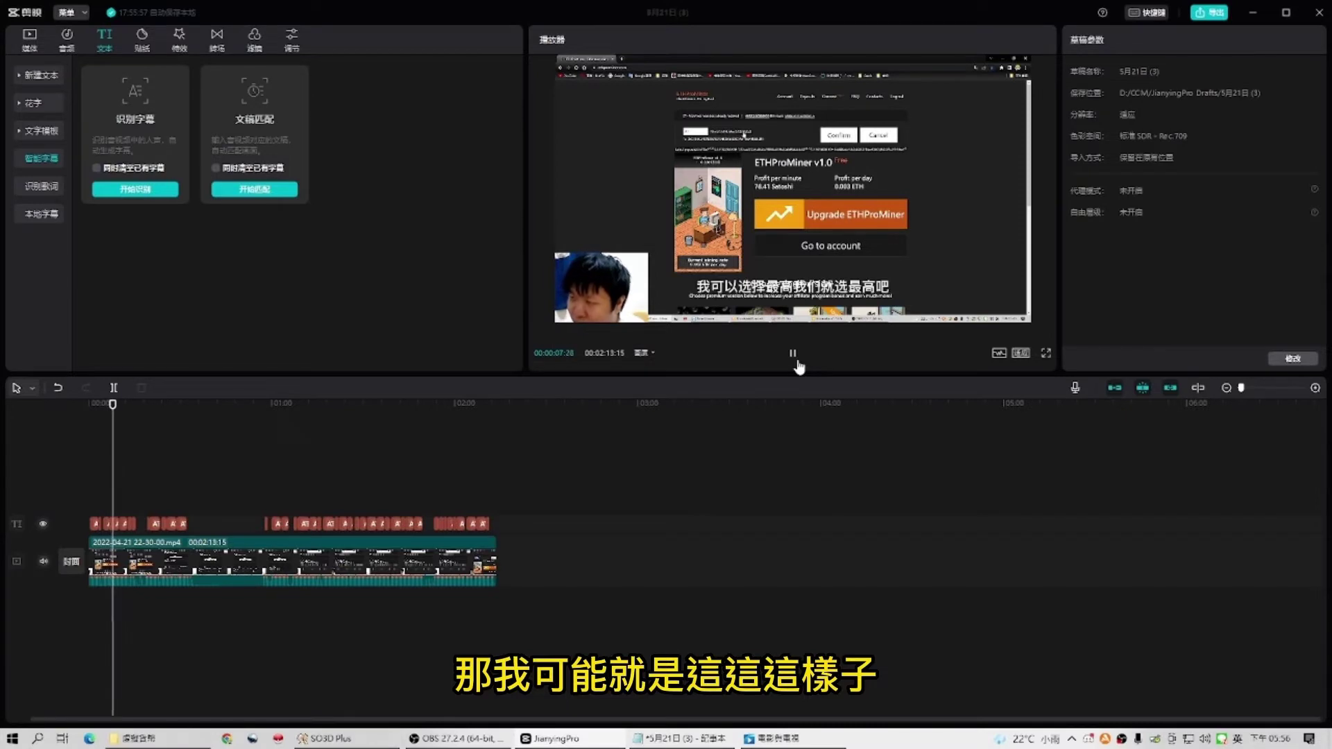
{"action": "left_click", "coordinate": [794, 355]}
{"action": "key", "text": "alt+Tab"}
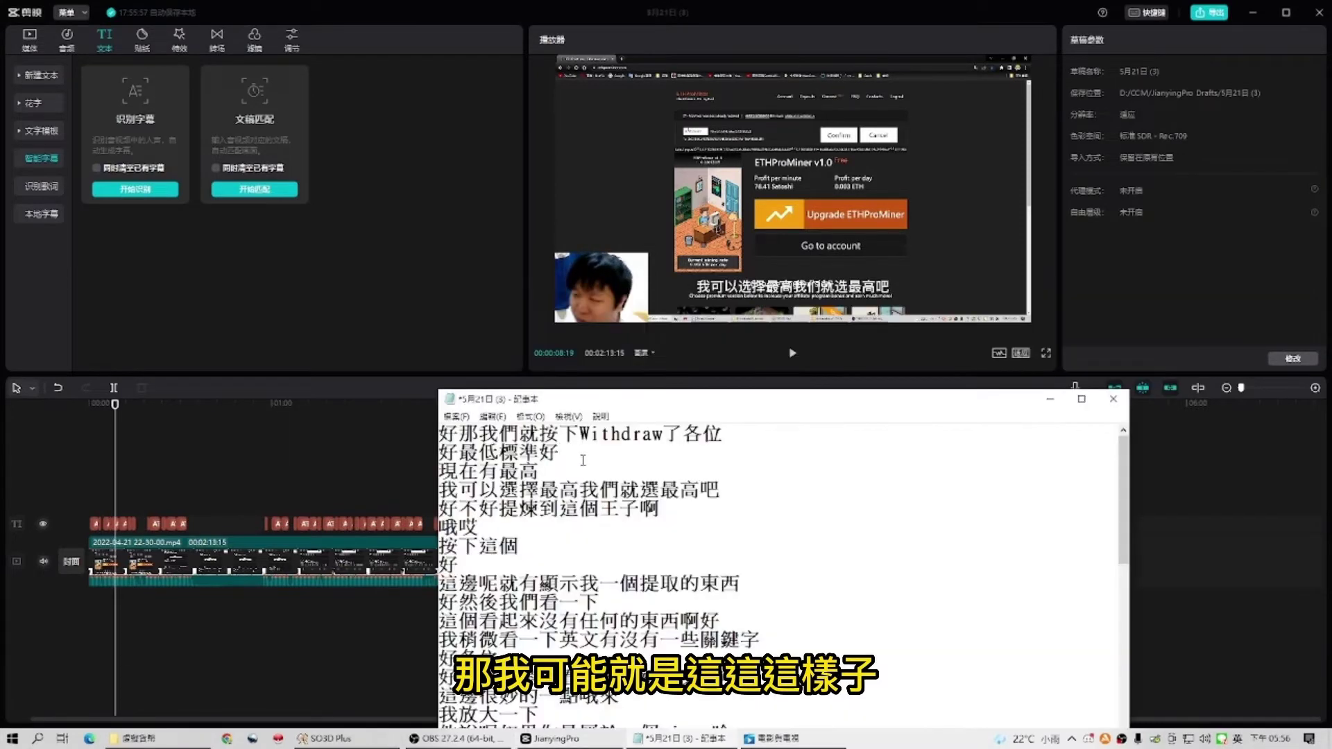
{"action": "key", "text": "BackSpace"}
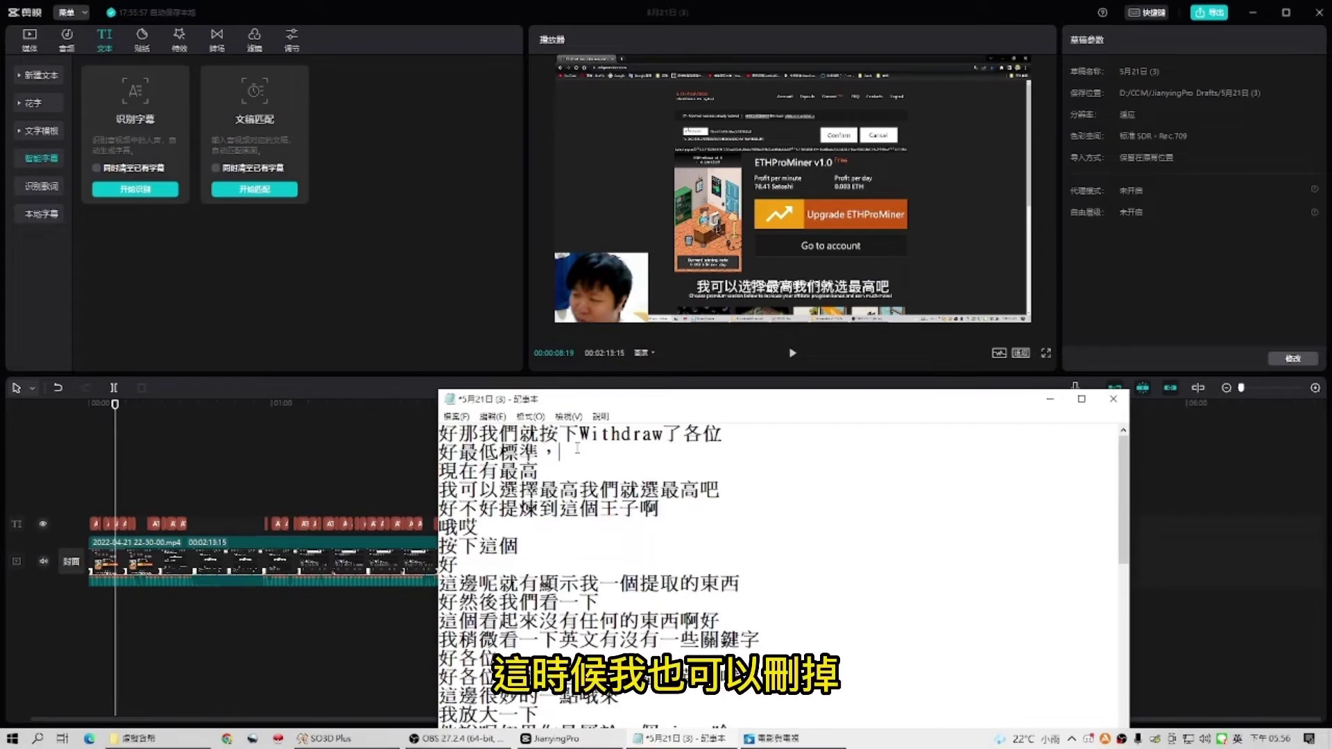
{"action": "key", "text": "Delete"}
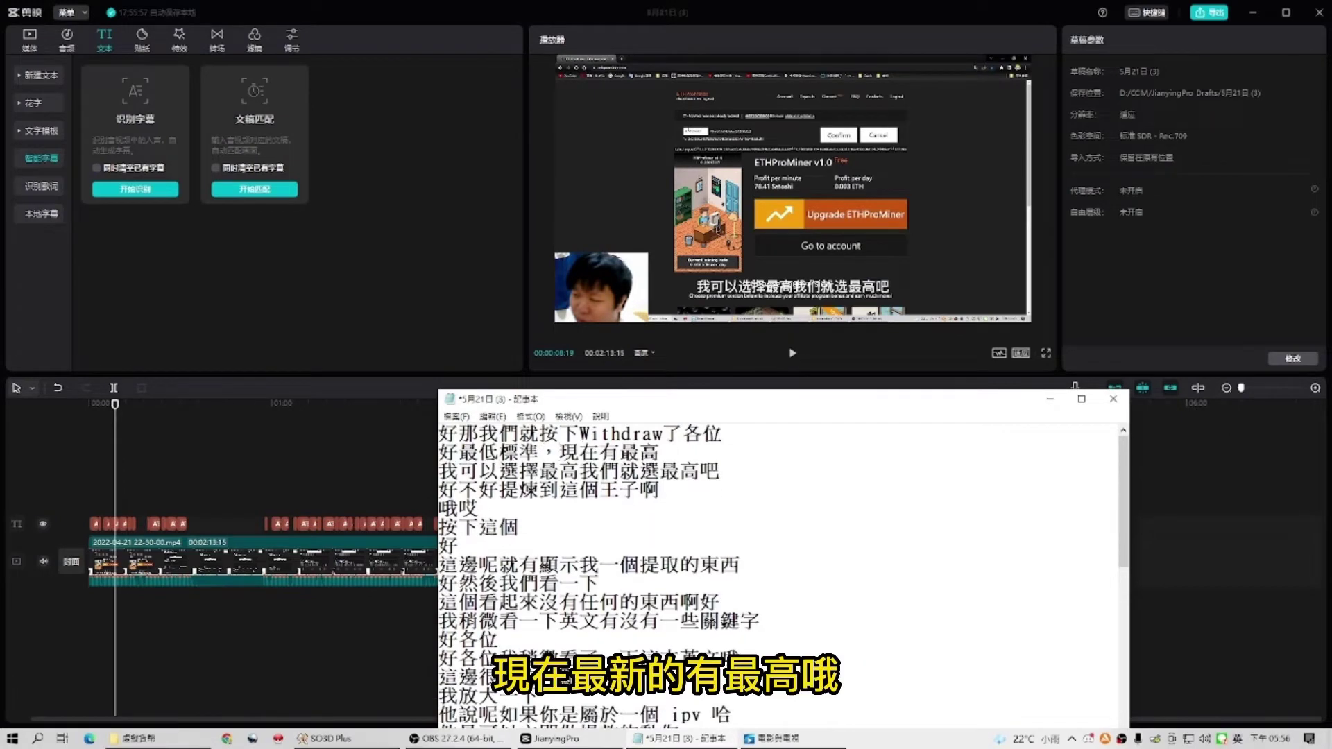
Check the joined phrase 現在有最高 in the second line and save the edited transcript file.
{"action": "key", "text": "shift+Right"}
{"action": "key", "text": "shift+Right"}
{"action": "key", "text": "shift+Right"}
{"action": "key", "text": "shift+Right"}
{"action": "key", "text": "shift+Right"}
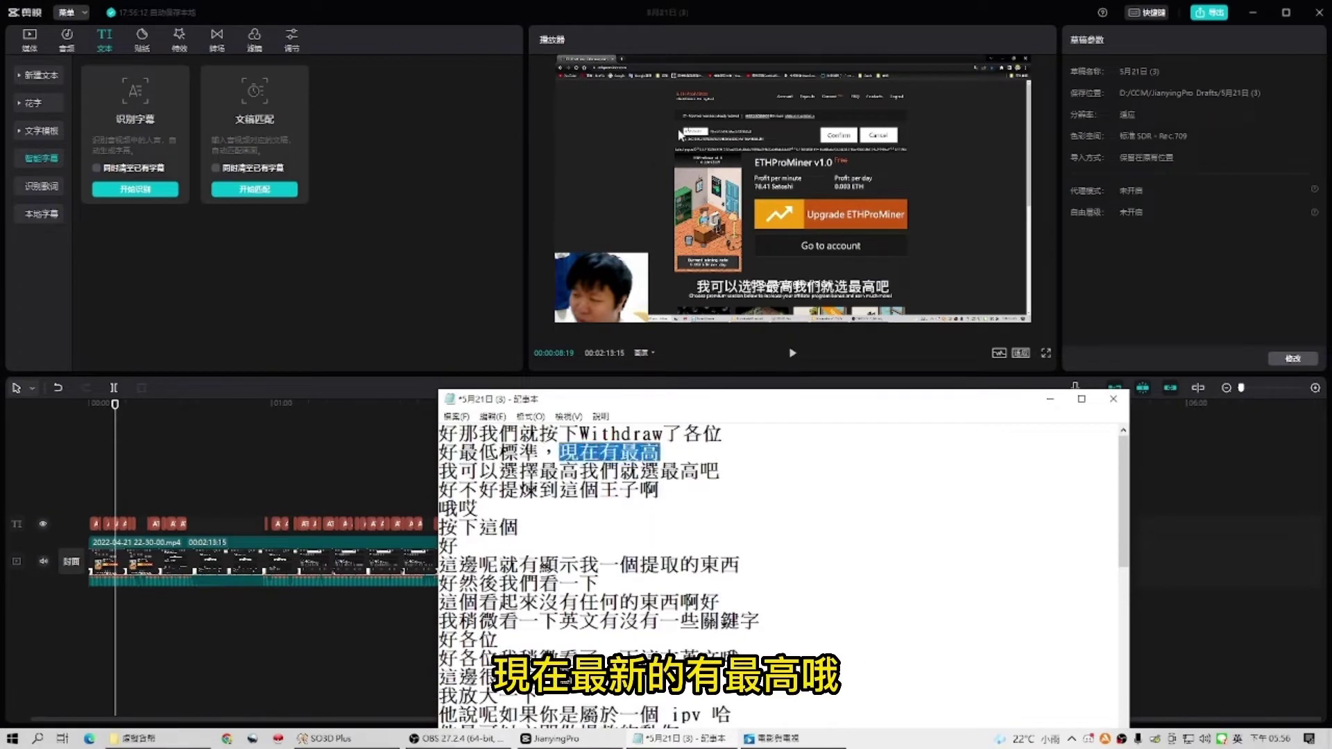
{"action": "left_click", "coordinate": [703, 456]}
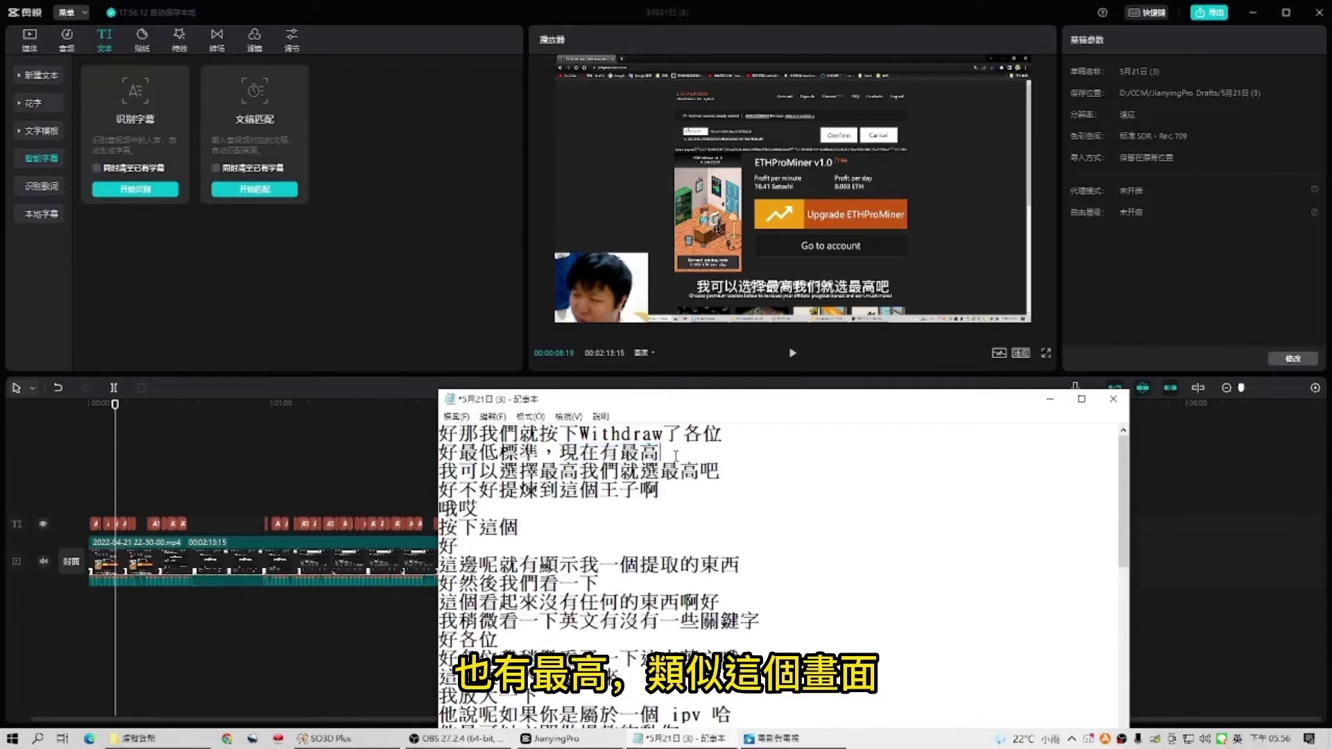
{"action": "key", "text": "ctrl+s"}
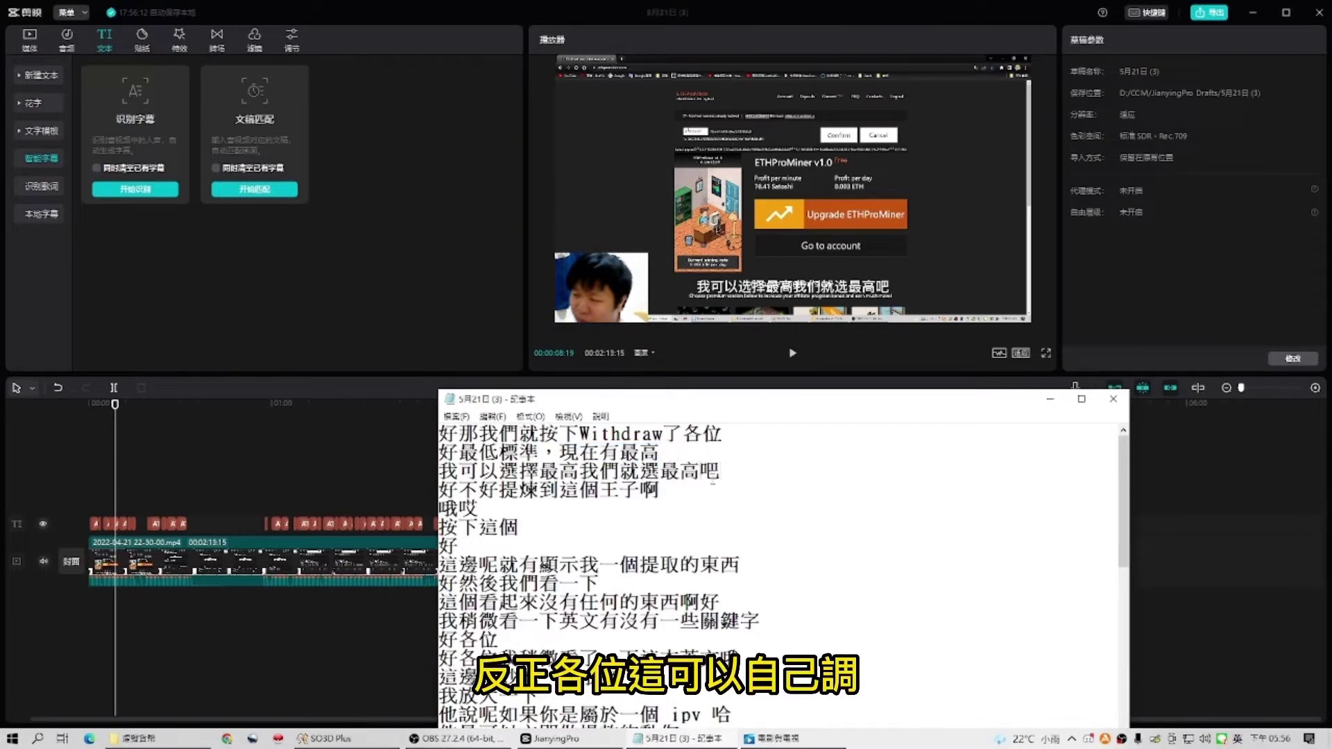
Delete all the automatically recognized subtitle clips from the video editor's timeline.
{"action": "left_click", "coordinate": [389, 458]}
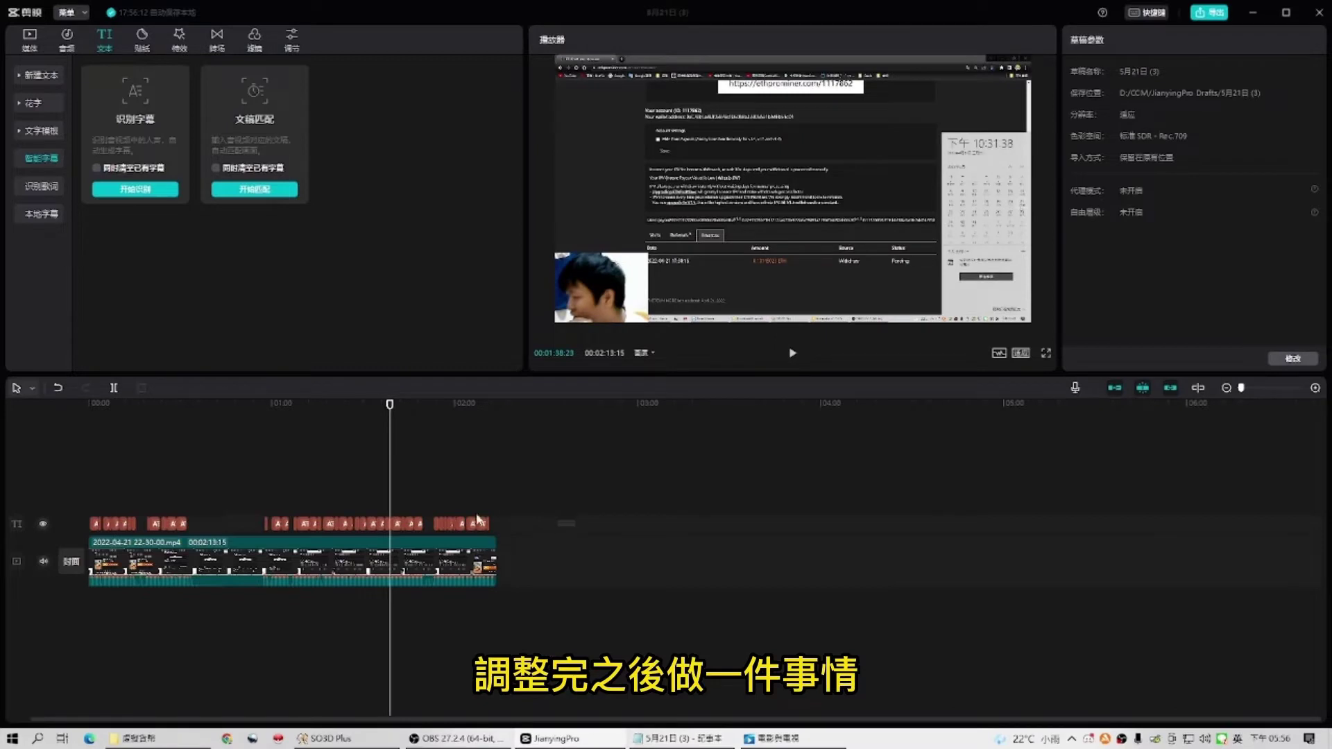
{"action": "left_click_drag", "start_coordinate": [577, 501], "coordinate": [64, 511]}
{"action": "key", "text": "Delete"}
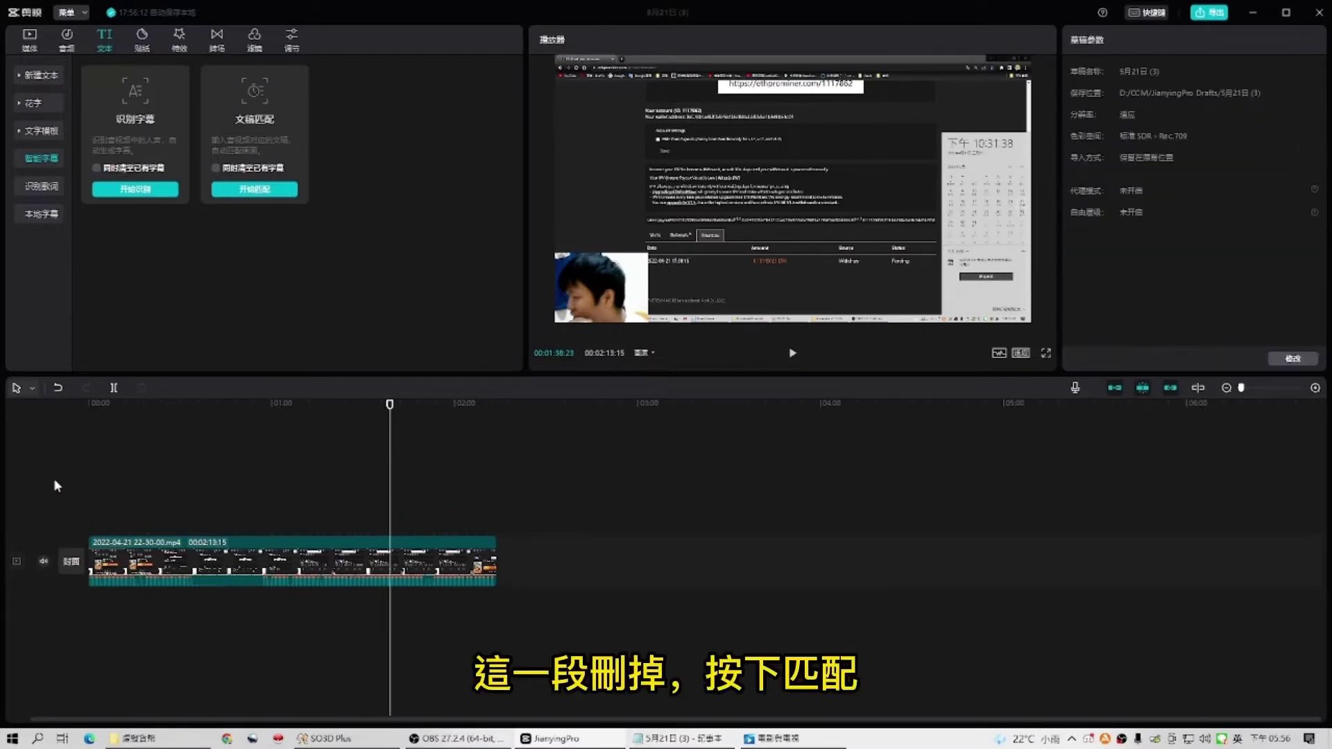
Paste the entire corrected transcript from the text file 5月21日 (3) into the script matching dialog and start matching it to the video.
{"action": "left_click", "coordinate": [283, 192]}
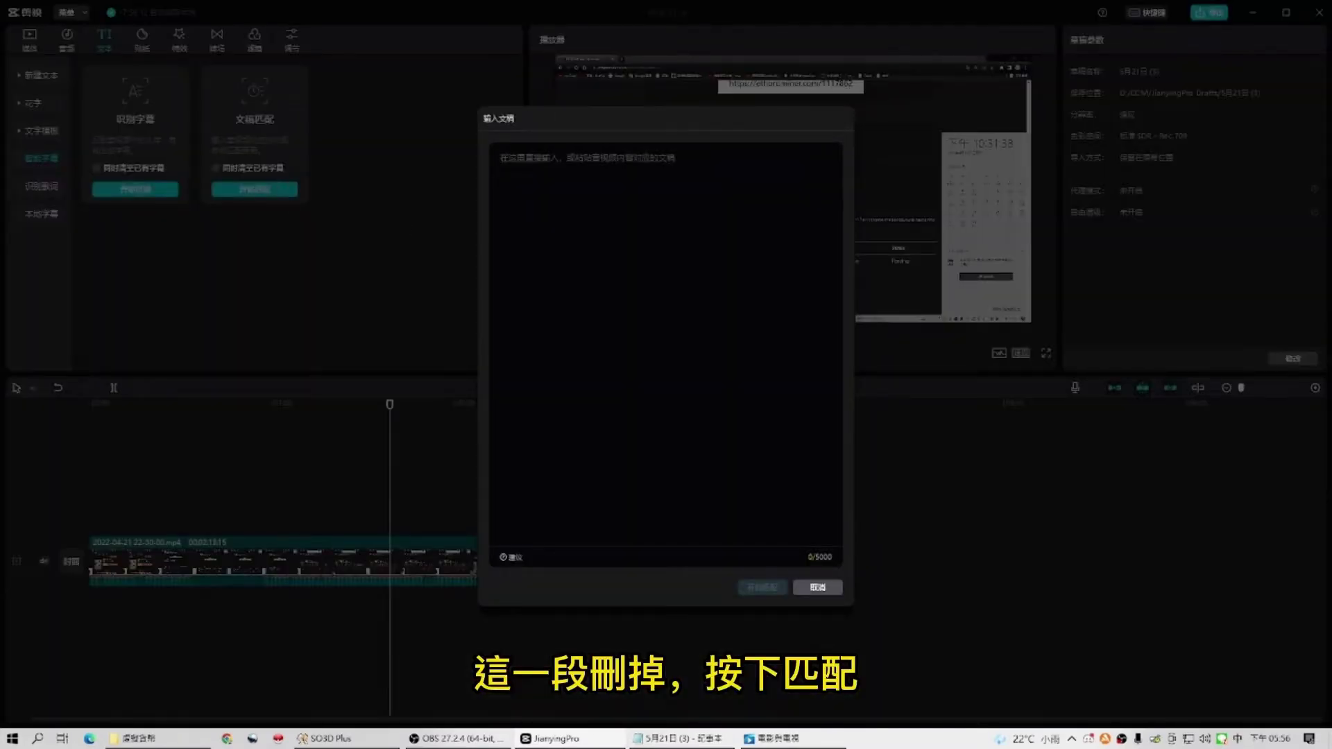
{"action": "key", "text": "alt+Tab"}
{"action": "key", "text": "ctrl+a"}
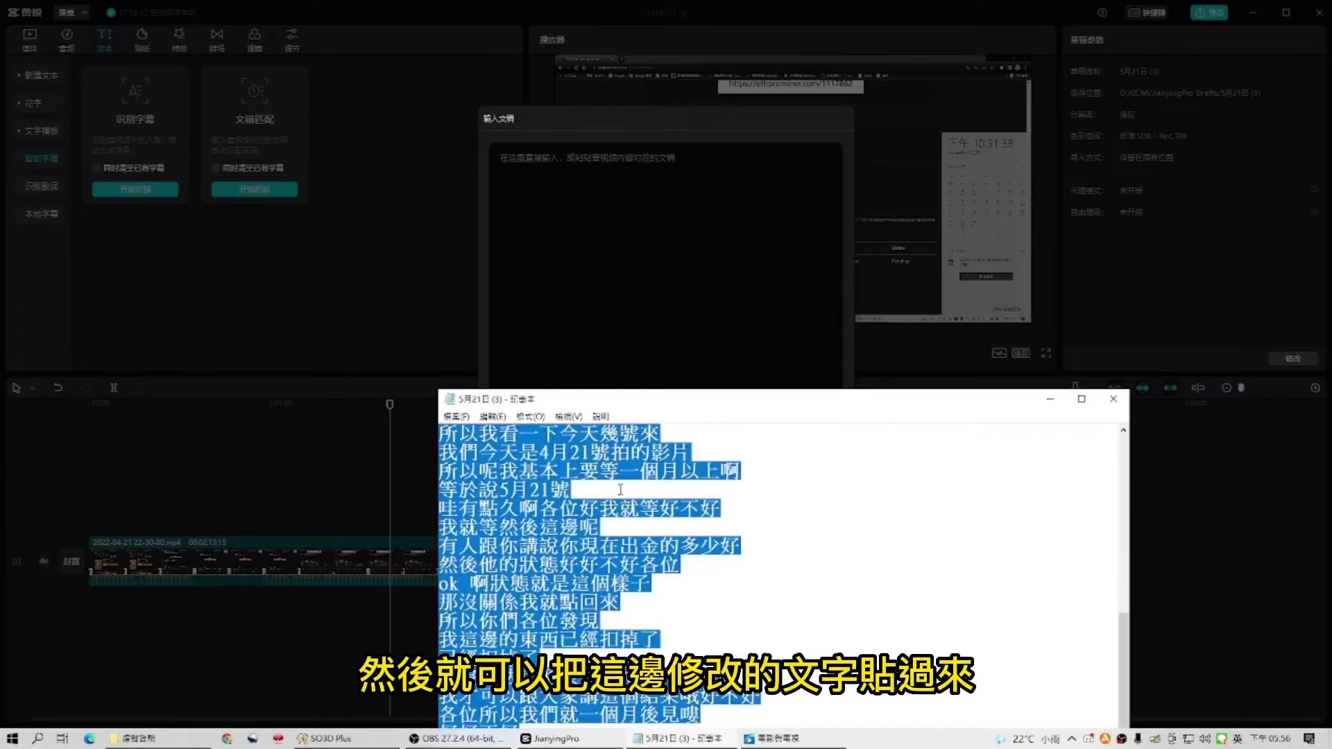
{"action": "key", "text": "ctrl+c"}
{"action": "key", "text": "alt+Tab"}
{"action": "key", "text": "ctrl+v"}
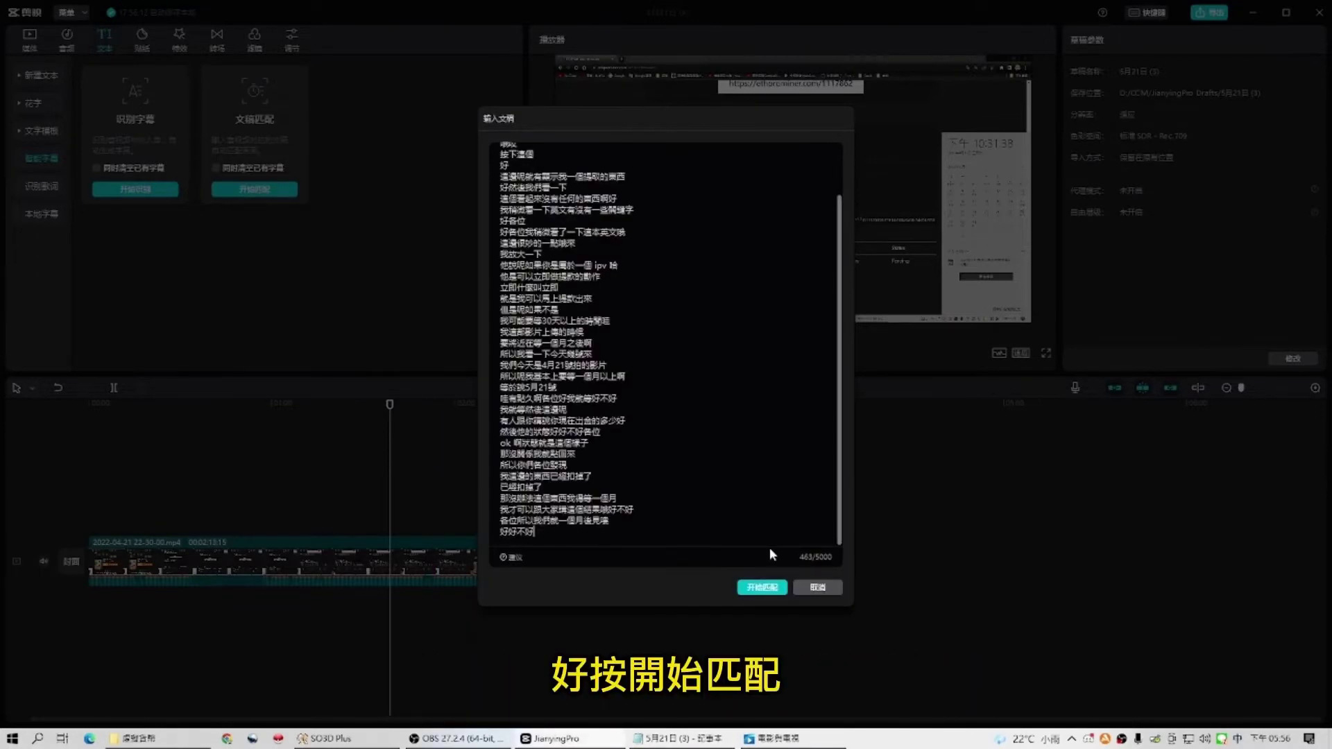
{"action": "left_click", "coordinate": [762, 588]}
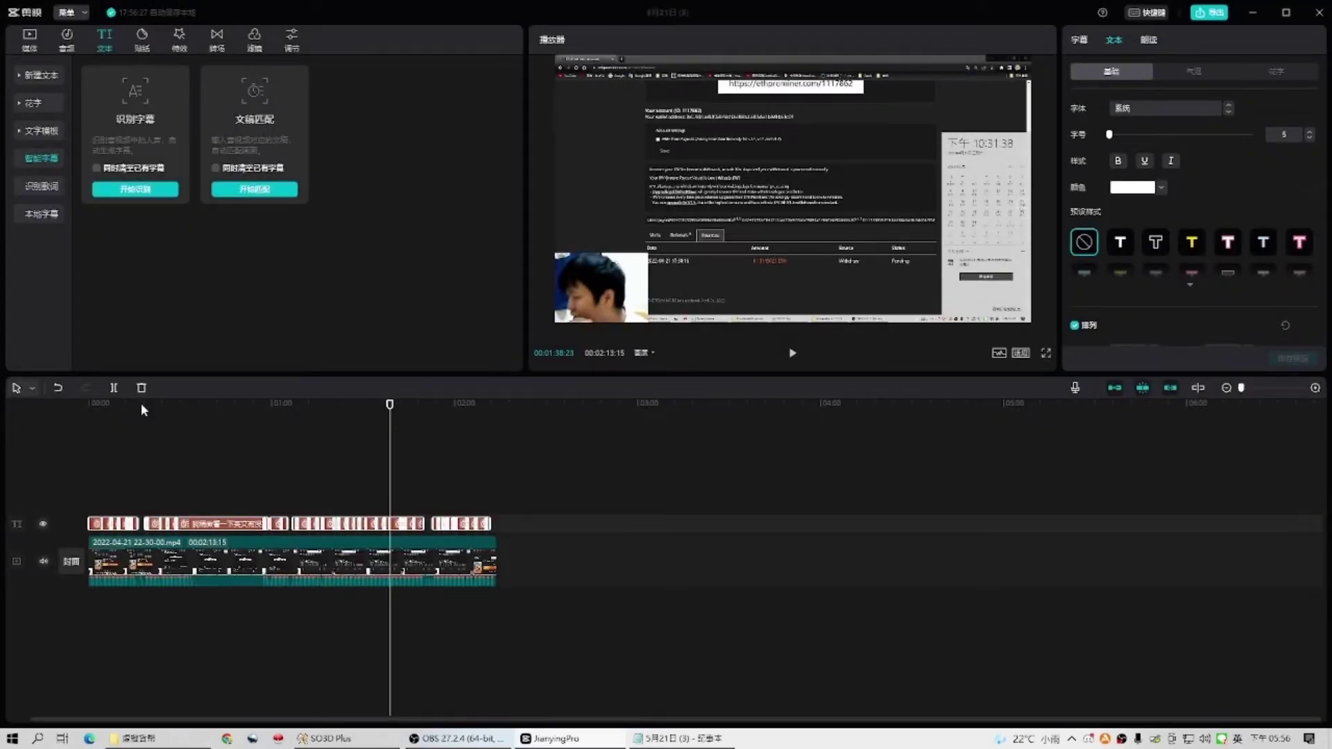
Enlarge the timeline scale and play the video from the beginning to check the timing of the first matched subtitle.
{"action": "left_click_drag", "start_coordinate": [391, 420], "coordinate": [89, 409]}
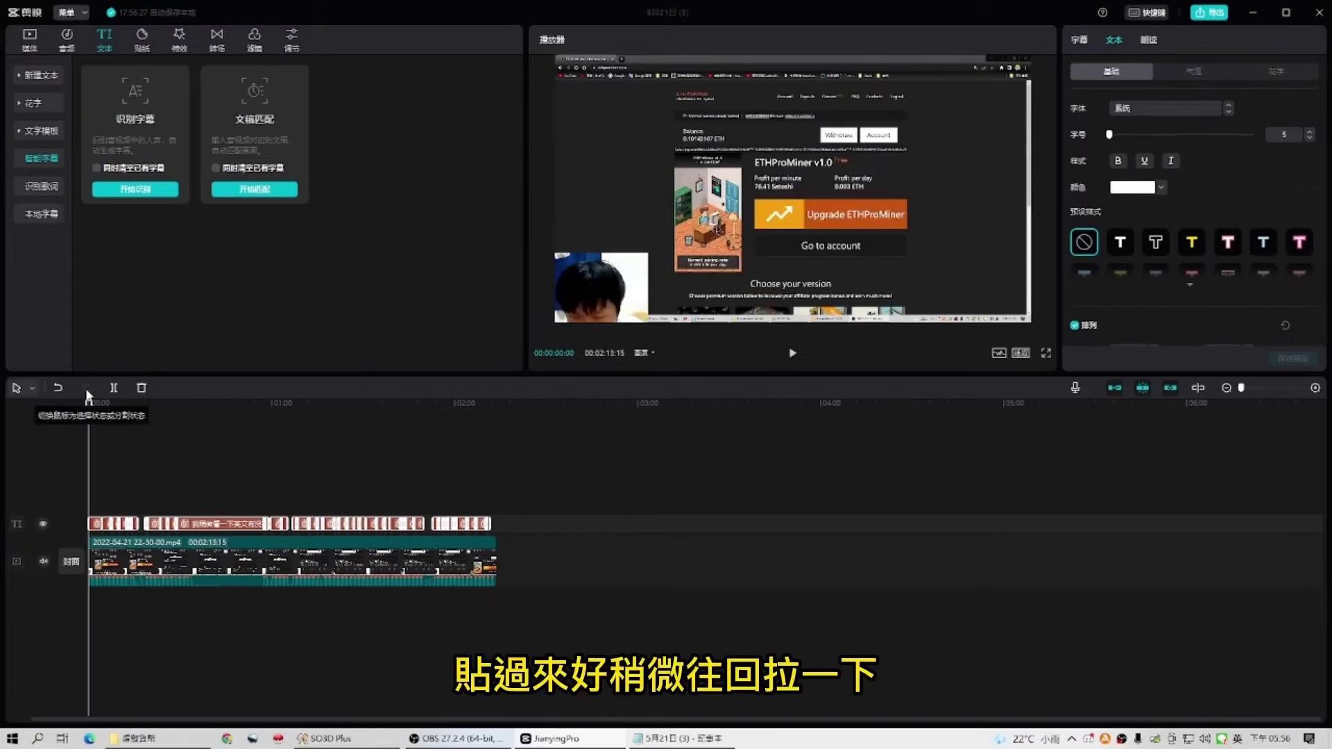
{"action": "left_click_drag", "start_coordinate": [1241, 388], "coordinate": [1260, 387]}
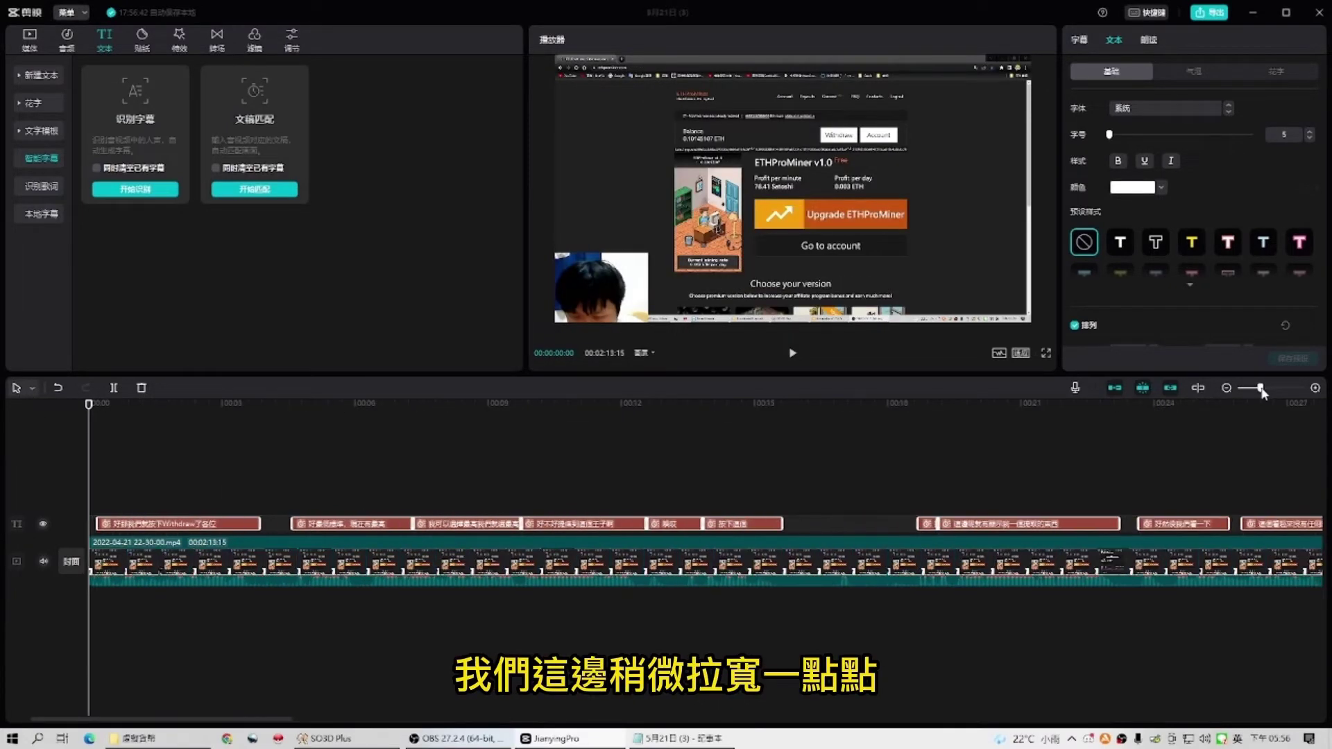
{"action": "left_click", "coordinate": [795, 356]}
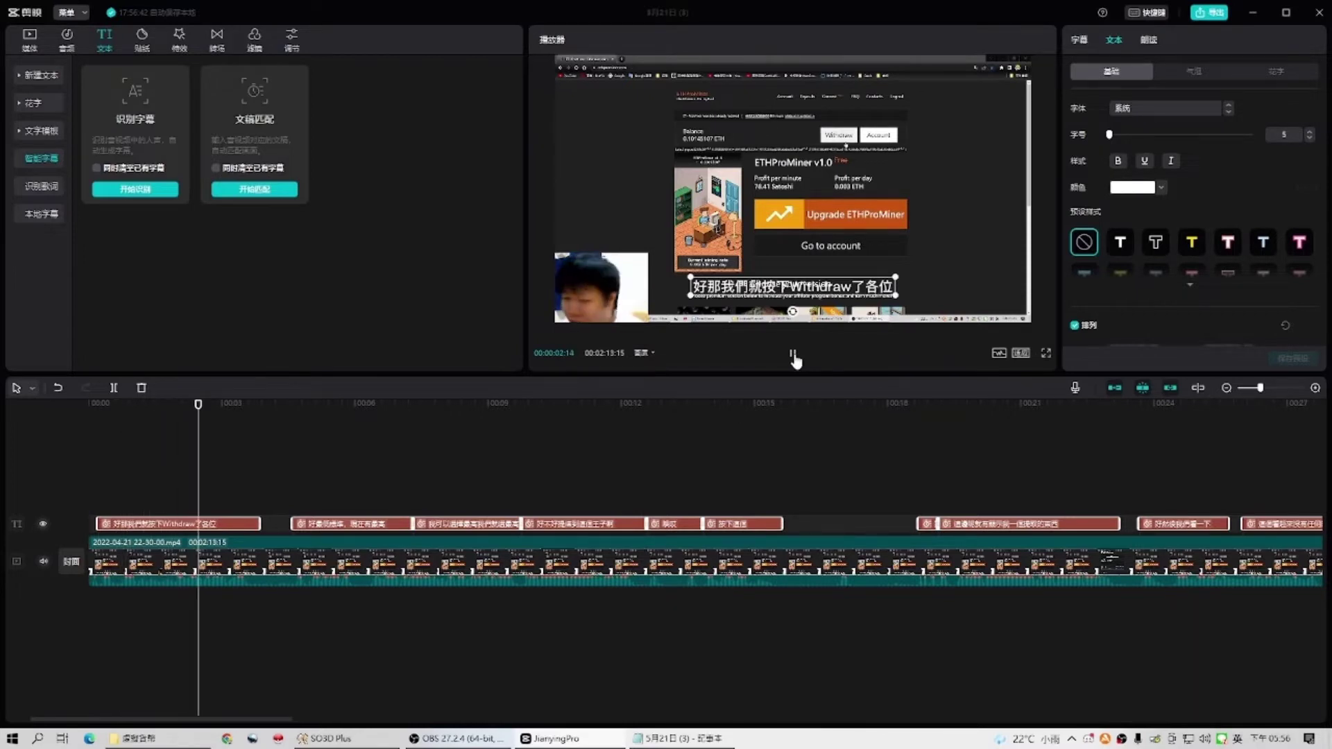
{"action": "left_click", "coordinate": [794, 356]}
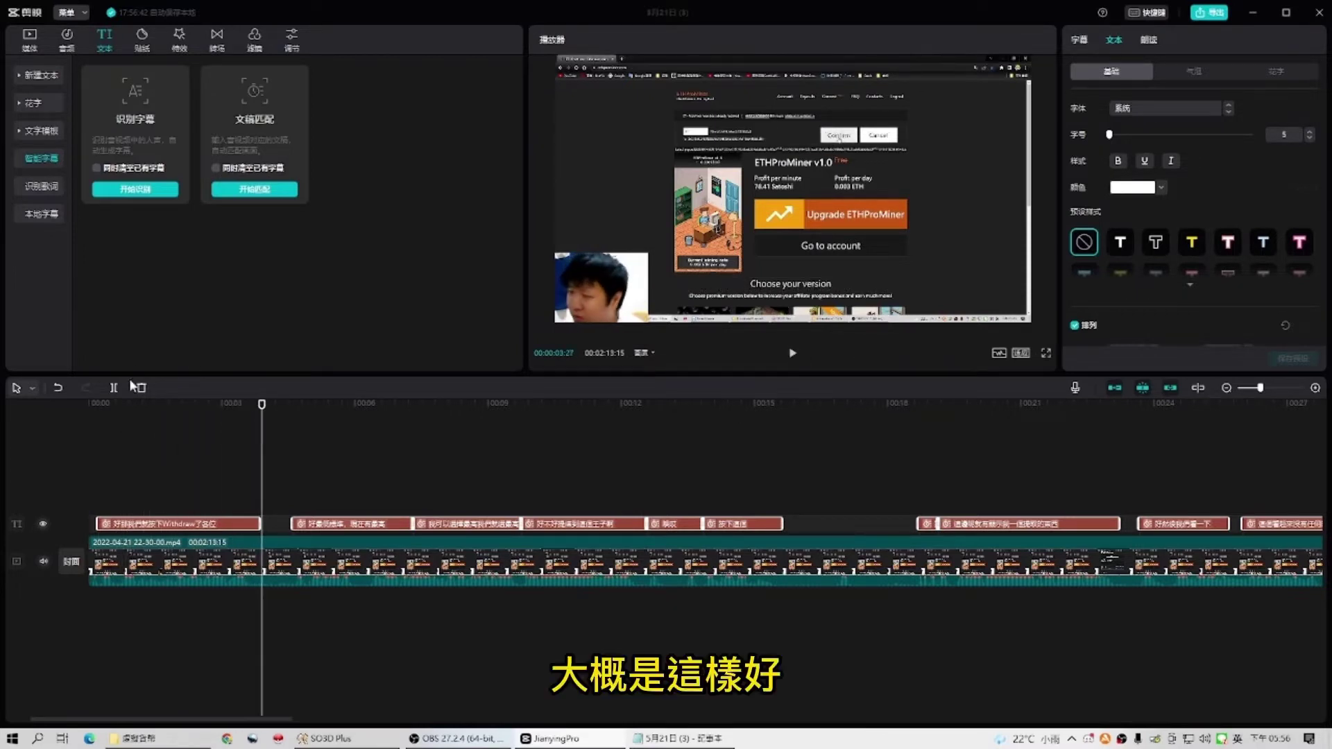
Move the subtitles slightly lower in the video frame and play the passage to check their position.
{"action": "left_click_drag", "start_coordinate": [262, 410], "coordinate": [136, 404]}
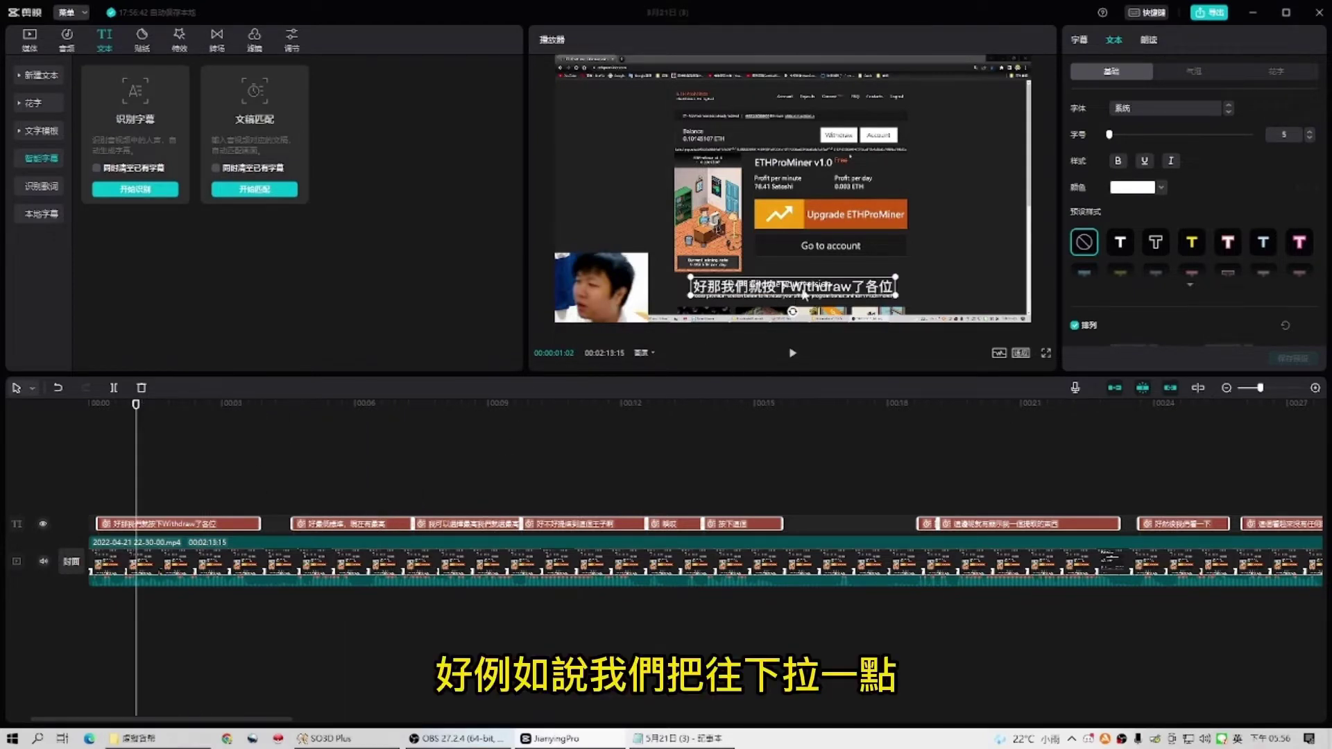
{"action": "left_click", "coordinate": [753, 297]}
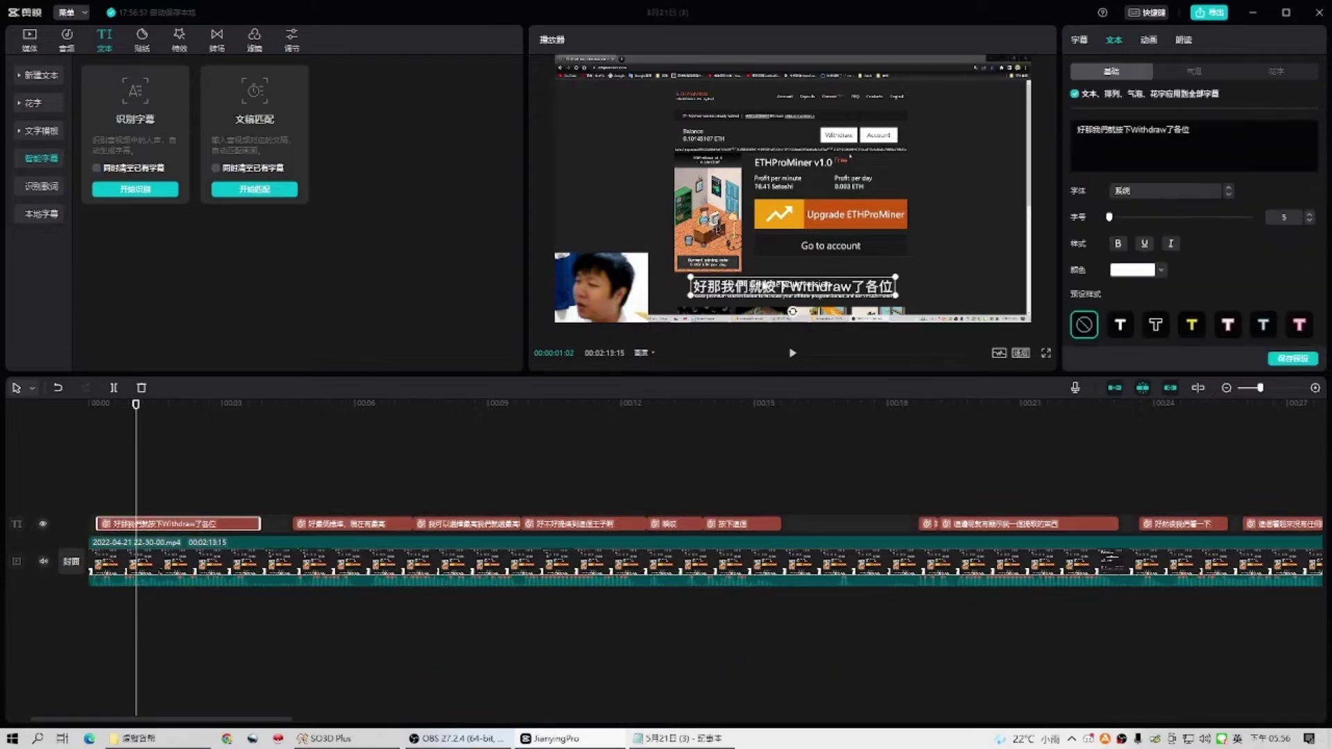
{"action": "left_click_drag", "start_coordinate": [764, 287], "coordinate": [764, 300]}
{"action": "left_click", "coordinate": [792, 353]}
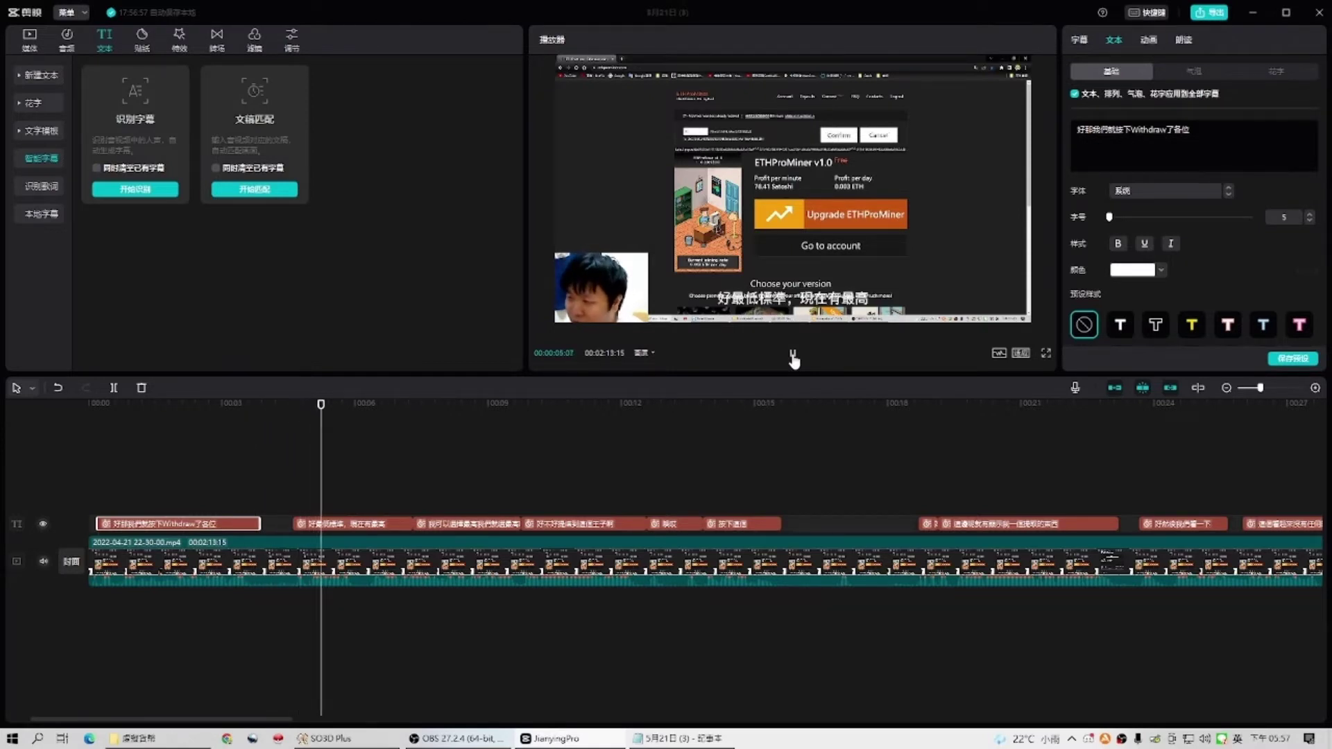
{"action": "left_click", "coordinate": [793, 356]}
Return to the first subtitle and apply the preset style with black letters and a white outline to all subtitles.
{"action": "left_click", "coordinate": [267, 406]}
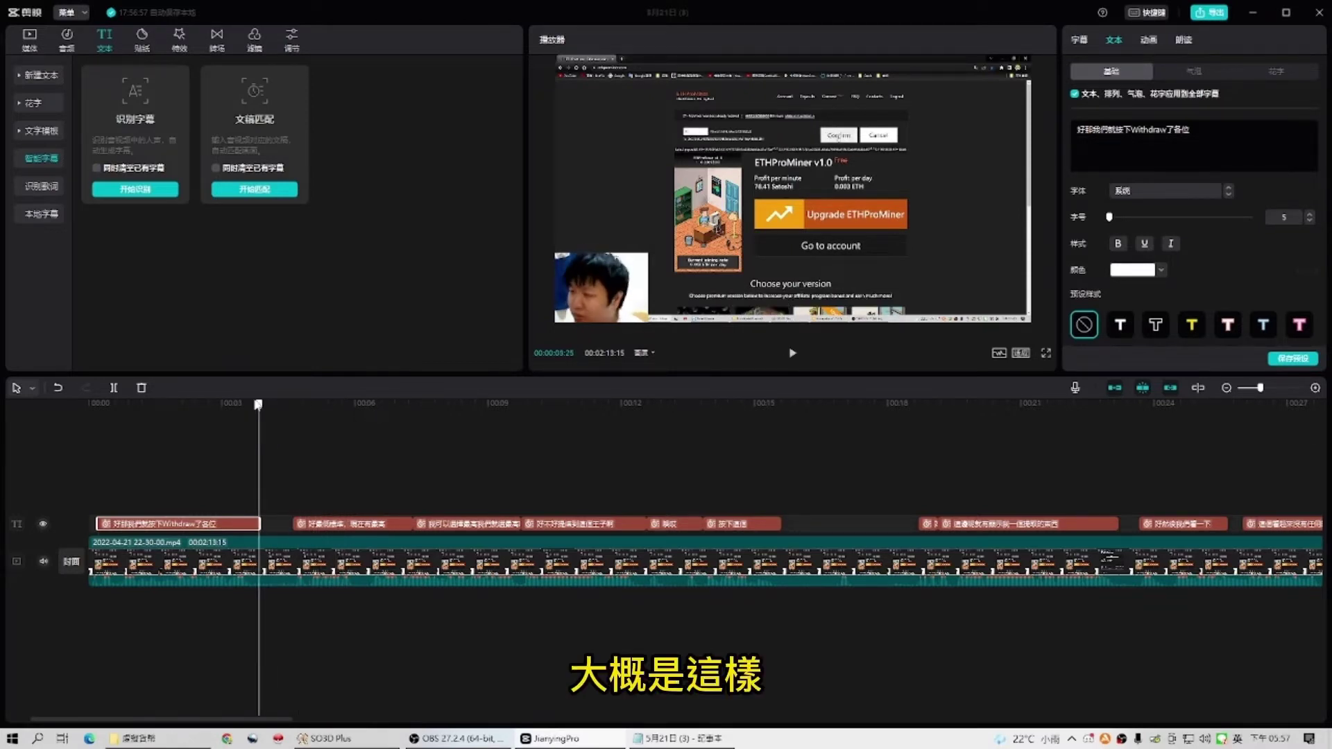
{"action": "left_click", "coordinate": [183, 404]}
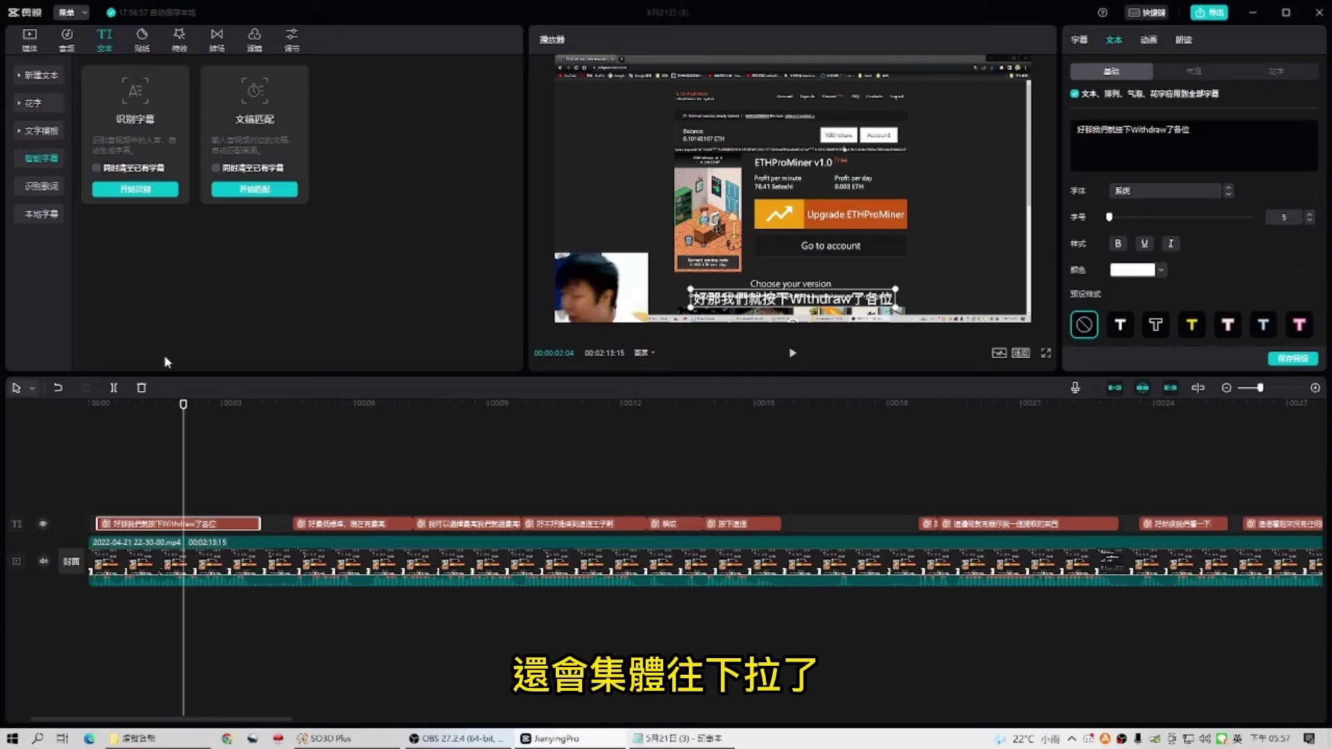
{"action": "left_click_drag", "start_coordinate": [186, 408], "coordinate": [107, 403]}
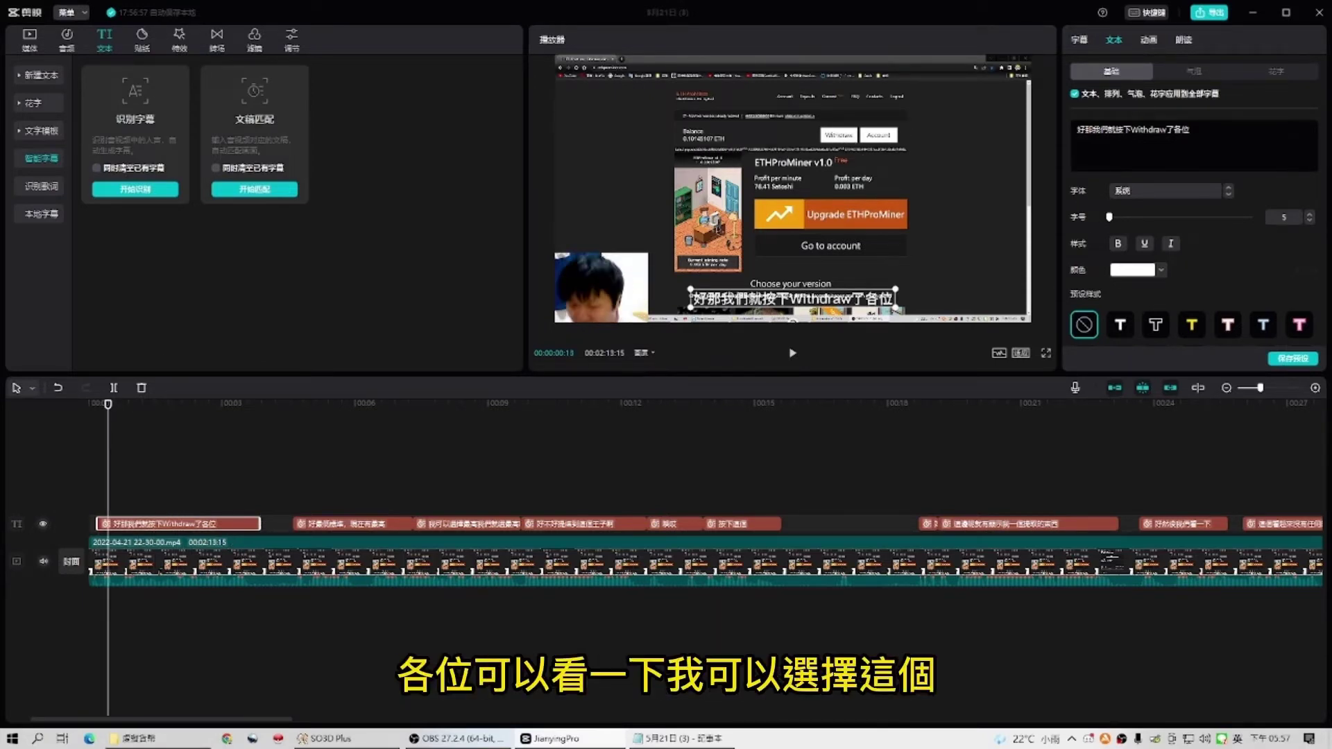
{"action": "left_click", "coordinate": [1157, 324]}
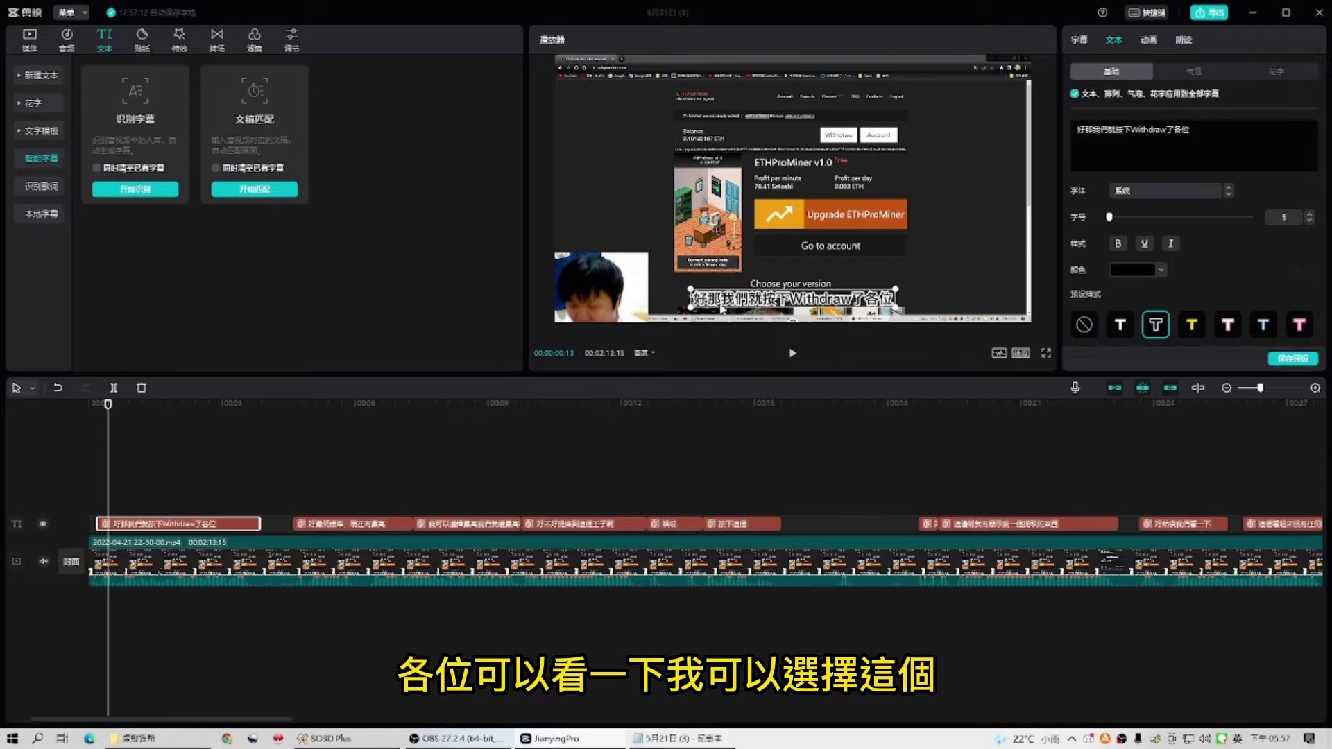
Try the magnifier search-box, camera search-bar and translucent grey rounded bubble backgrounds on the subtitles.
{"action": "left_click", "coordinate": [1193, 70]}
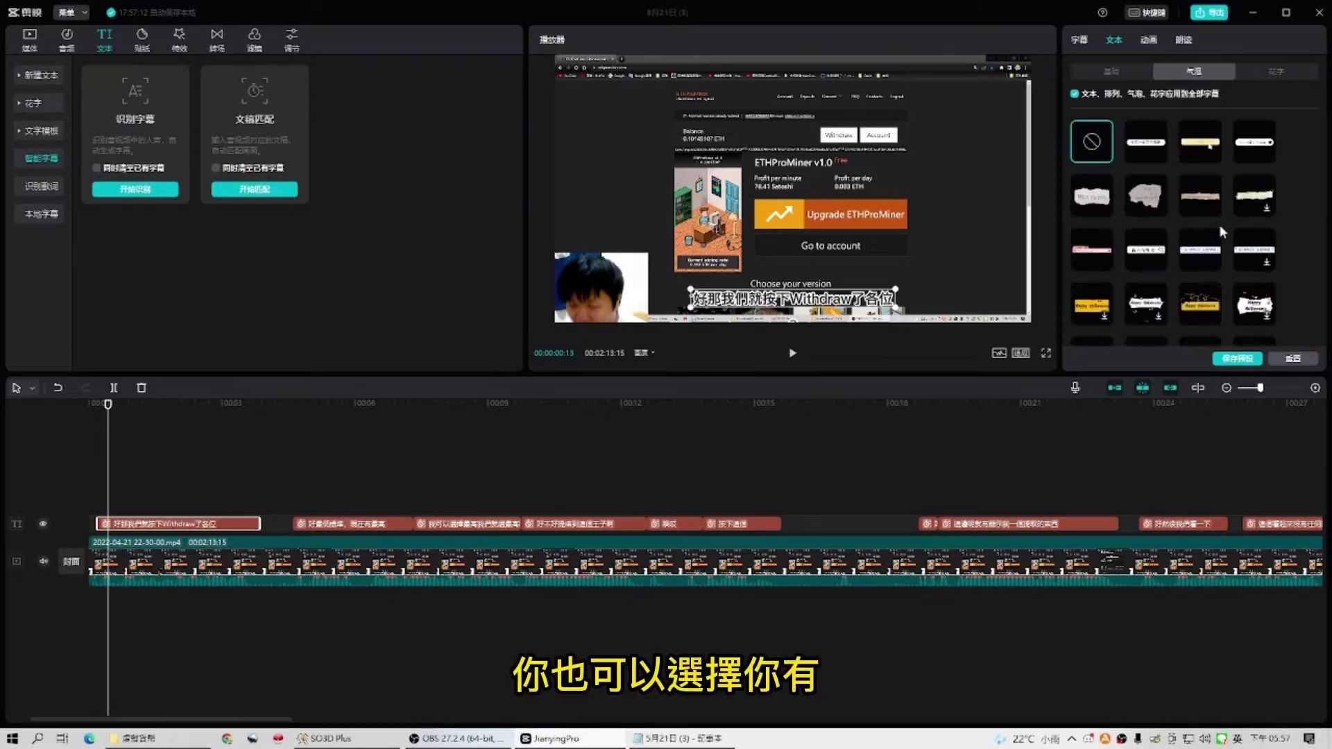
{"action": "left_click", "coordinate": [1140, 254]}
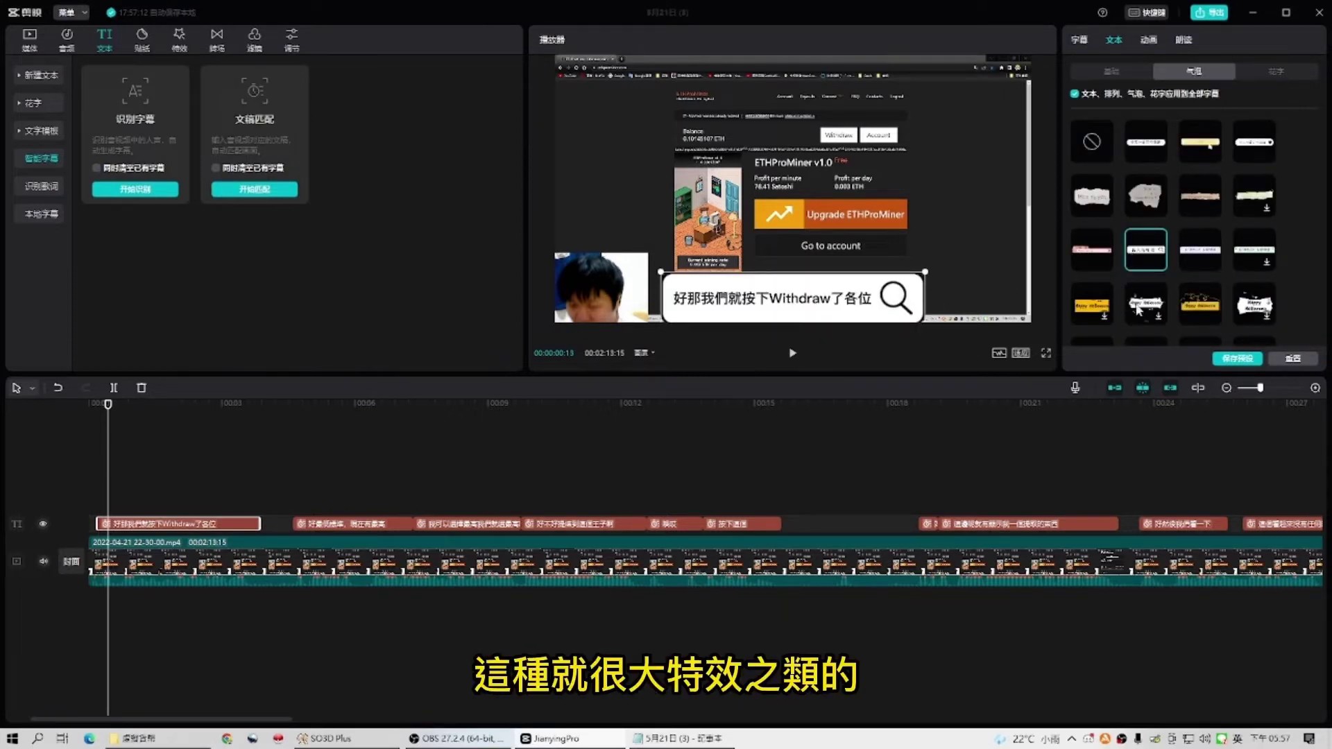
{"action": "scroll", "coordinate": [1173, 288], "scroll_direction": "down", "scroll_amount": 3}
{"action": "left_click", "coordinate": [1183, 290]}
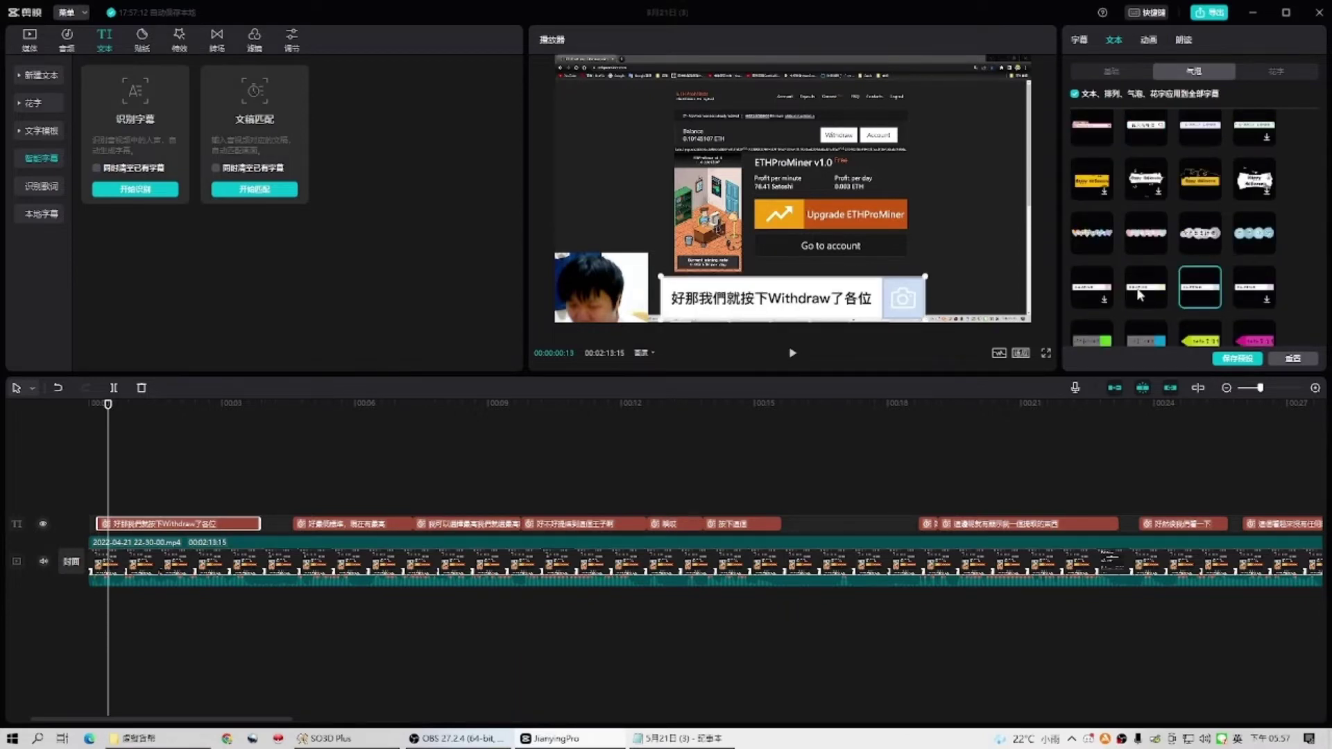
{"action": "scroll", "coordinate": [1132, 275], "scroll_direction": "down", "scroll_amount": 3}
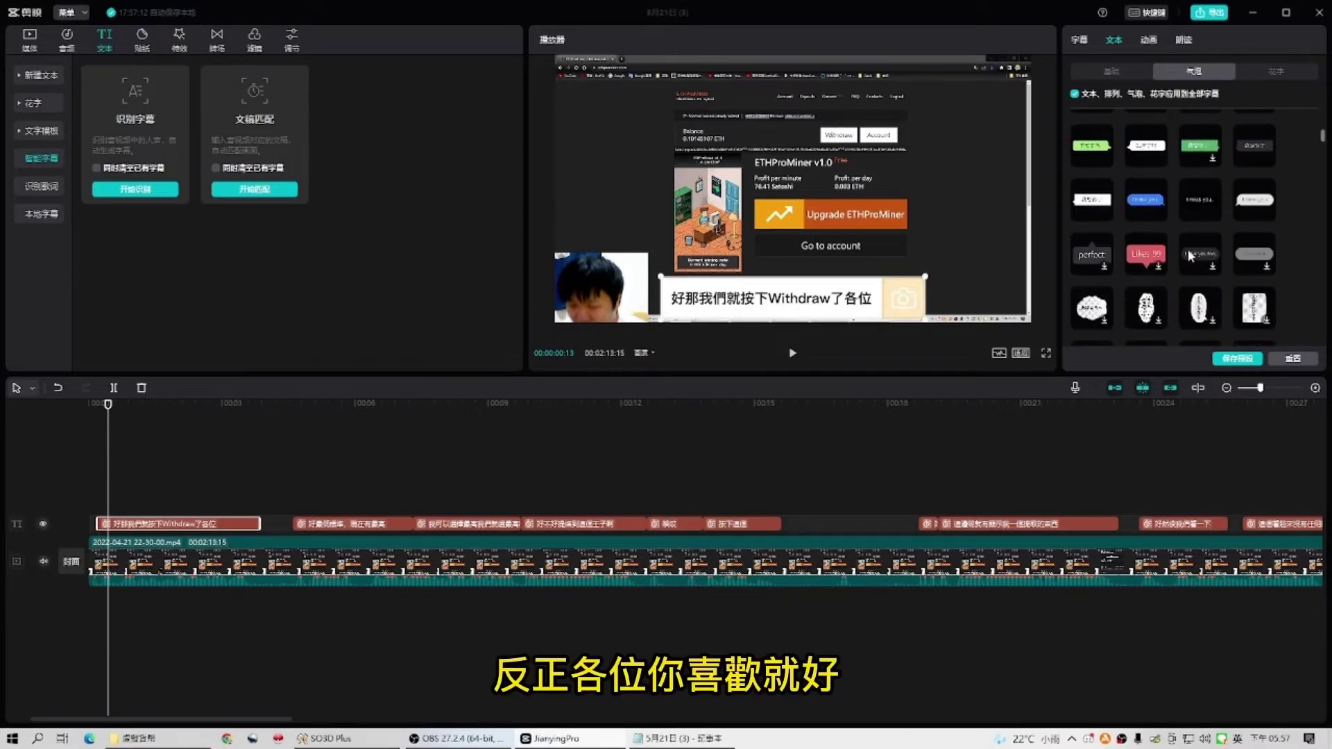
{"action": "left_click", "coordinate": [1213, 253]}
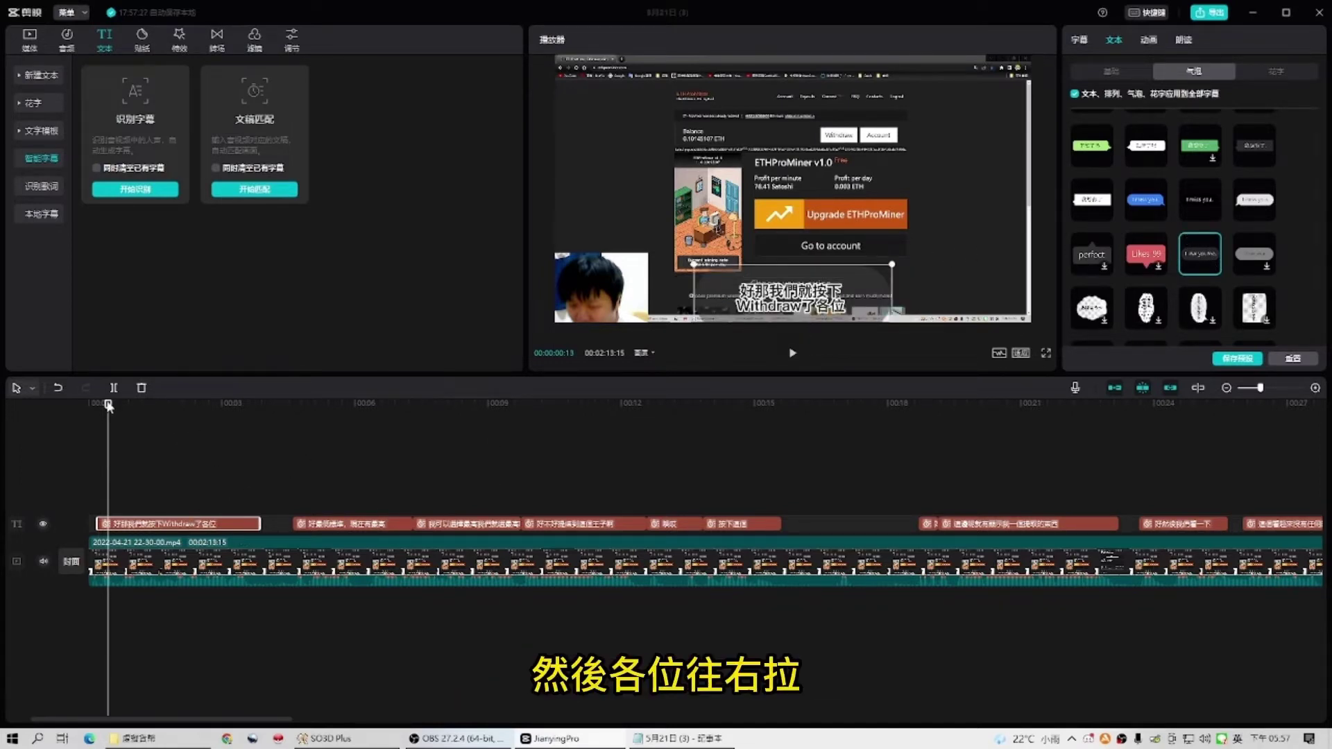
Check the grey bubble on several subtitles along the timeline, including 按下這個, and return to the first one.
{"action": "left_click_drag", "start_coordinate": [107, 404], "coordinate": [210, 393]}
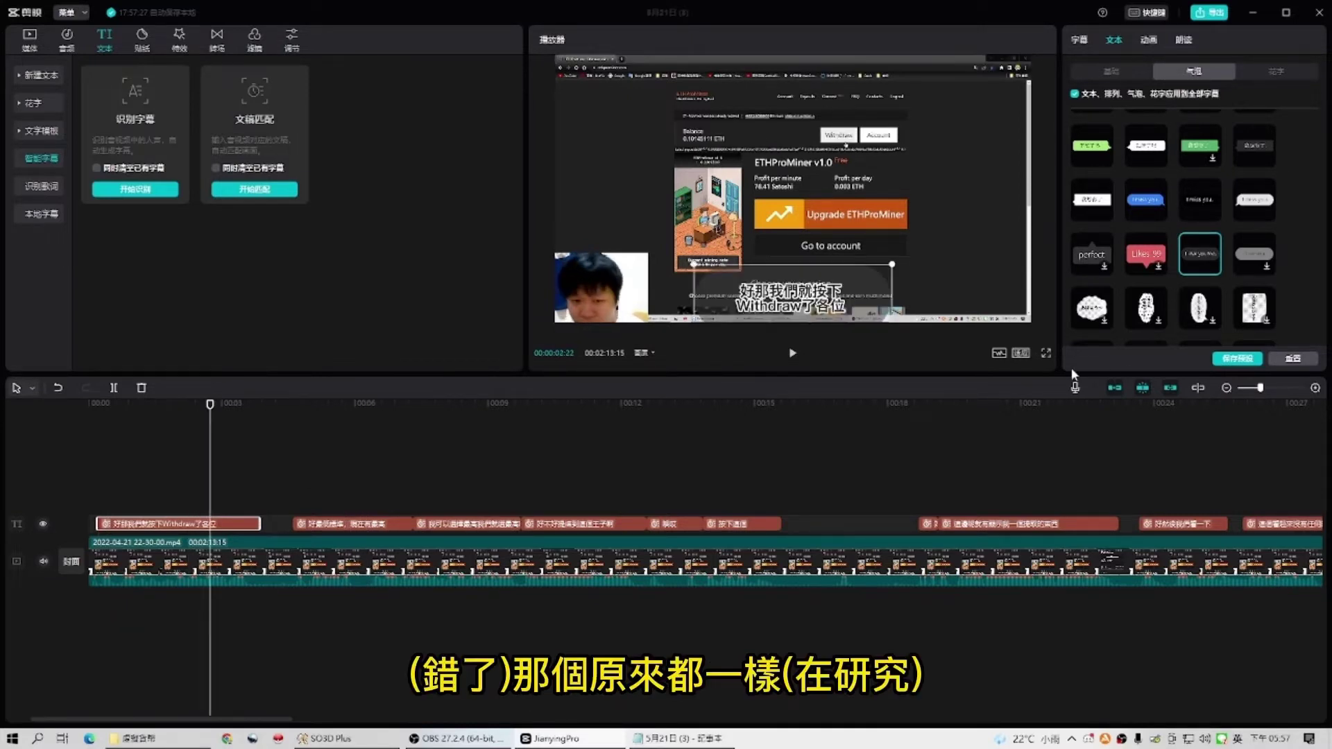
{"action": "left_click", "coordinate": [739, 458]}
{"action": "left_click", "coordinate": [379, 526]}
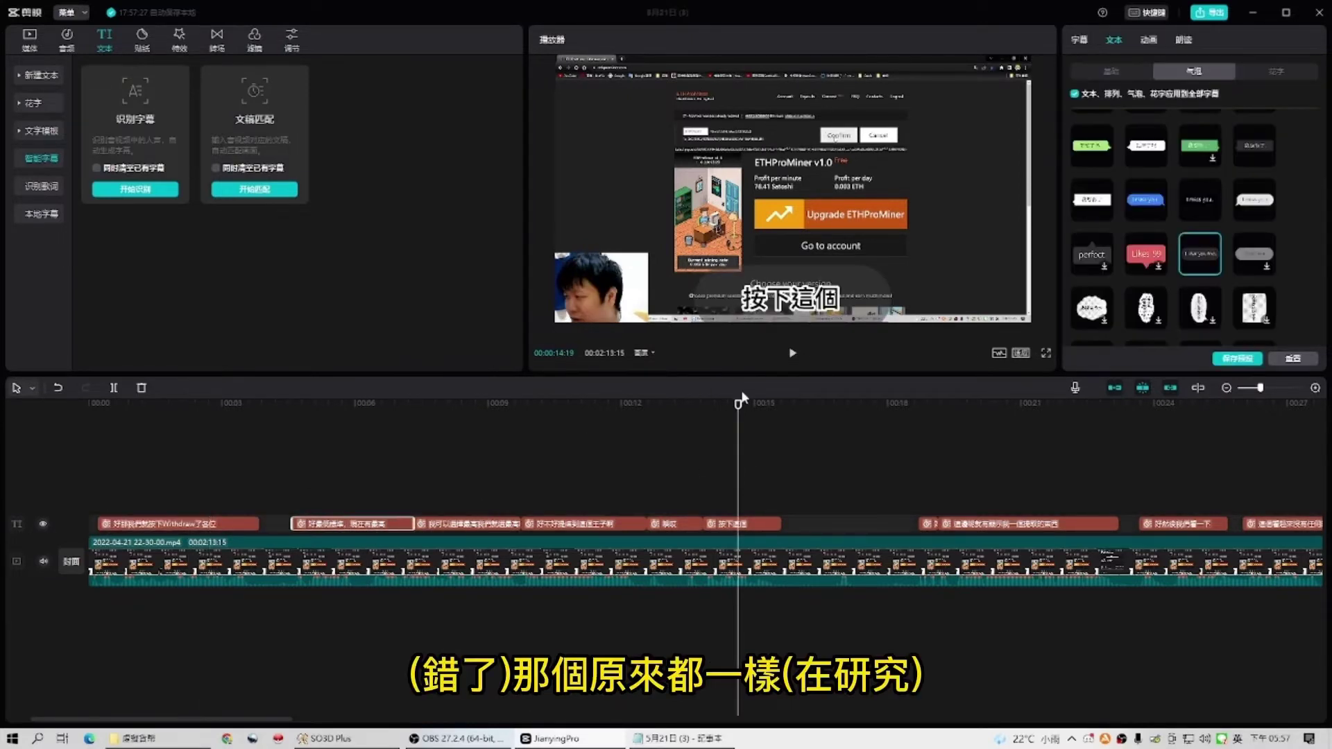
{"action": "left_click_drag", "start_coordinate": [743, 398], "coordinate": [172, 410]}
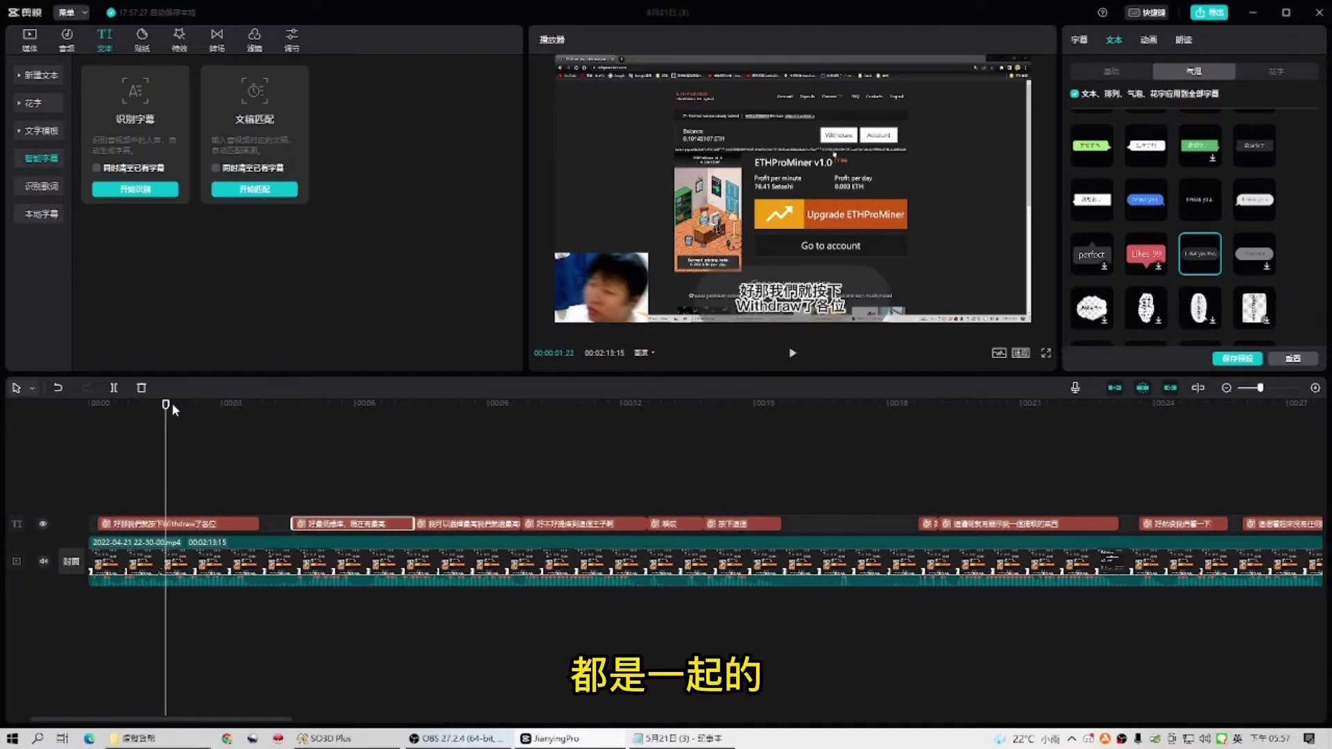
Scale the subtitles down slightly in the preview and remove their bubble background.
{"action": "left_click", "coordinate": [833, 316]}
{"action": "mouse_move", "coordinate": [895, 270]}
{"action": "left_mouse_down"}
{"action": "mouse_move", "coordinate": [961, 252]}
{"action": "mouse_move", "coordinate": [872, 269]}
{"action": "mouse_move", "coordinate": [884, 268]}
{"action": "left_mouse_up"}
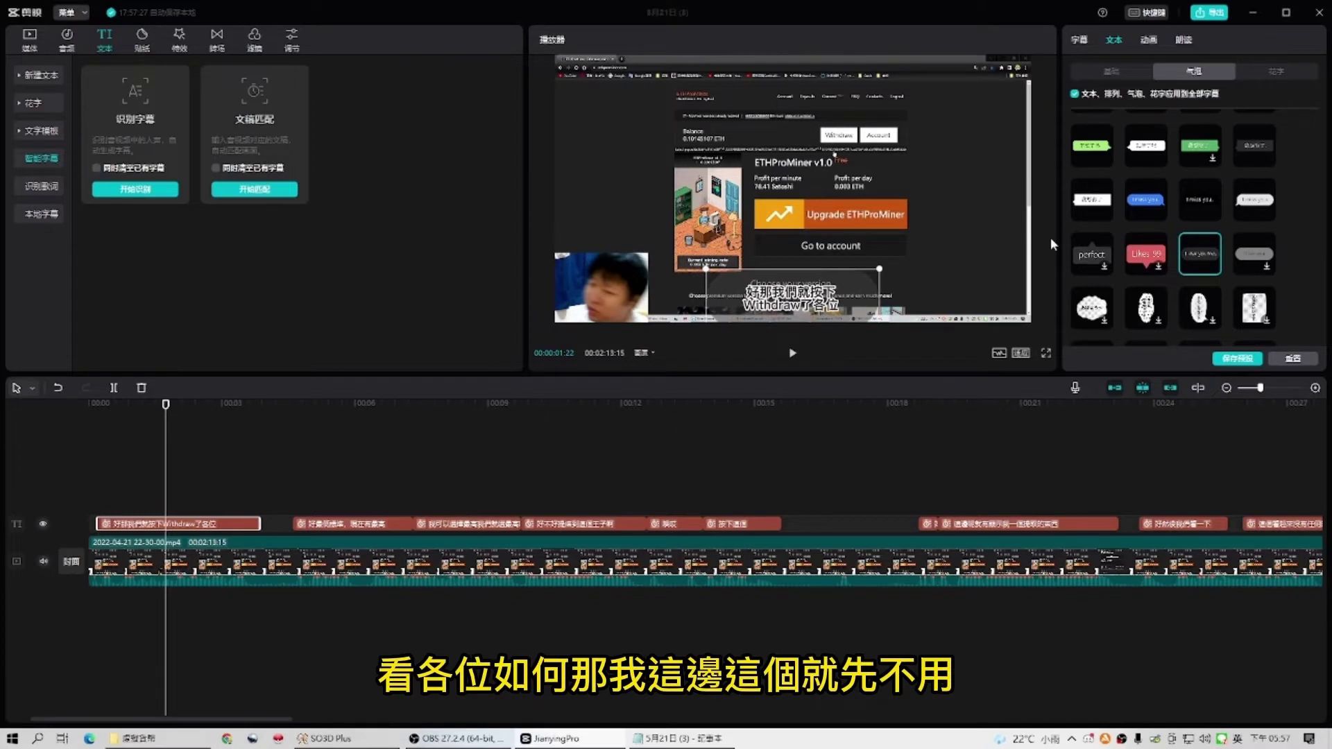
{"action": "scroll", "coordinate": [1200, 222], "scroll_direction": "up", "scroll_amount": 5}
{"action": "left_click", "coordinate": [1111, 148]}
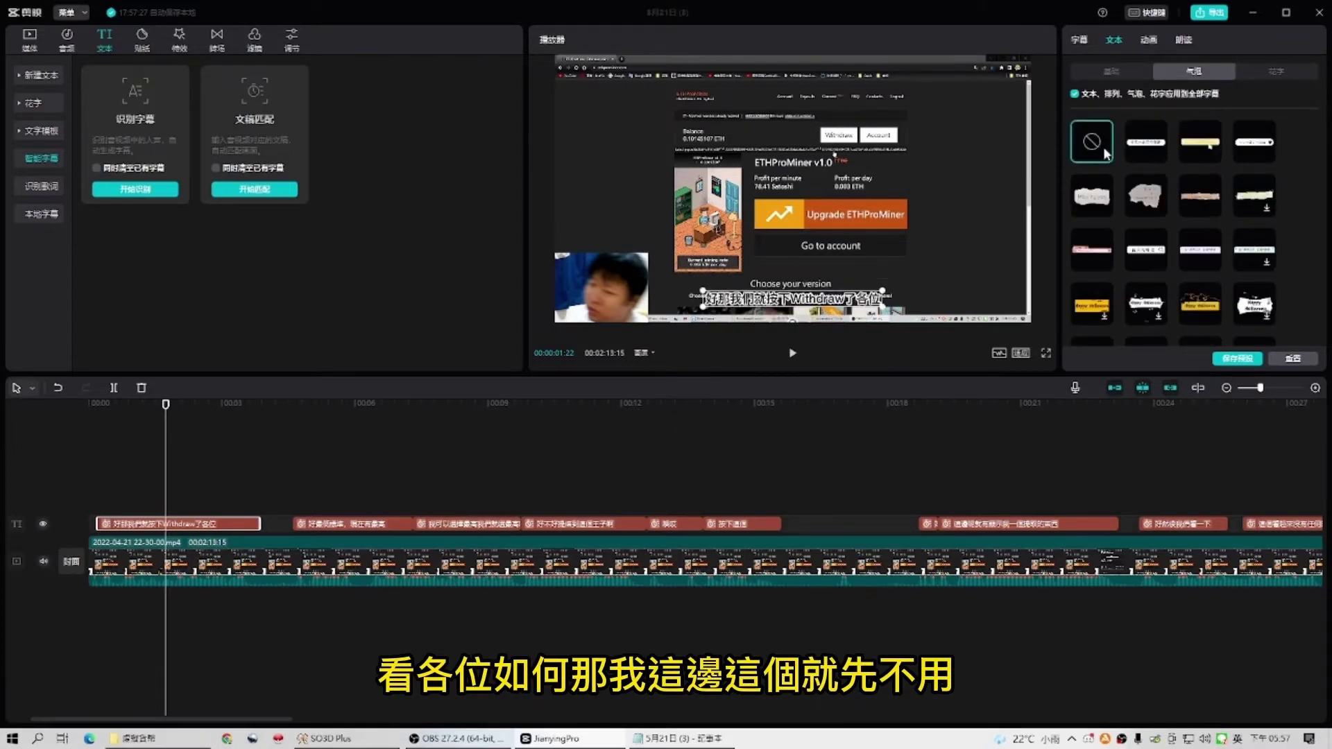
Split the main video clip at 00:00:15:26, just after the subtitle 按下這個.
{"action": "left_click", "coordinate": [1264, 70]}
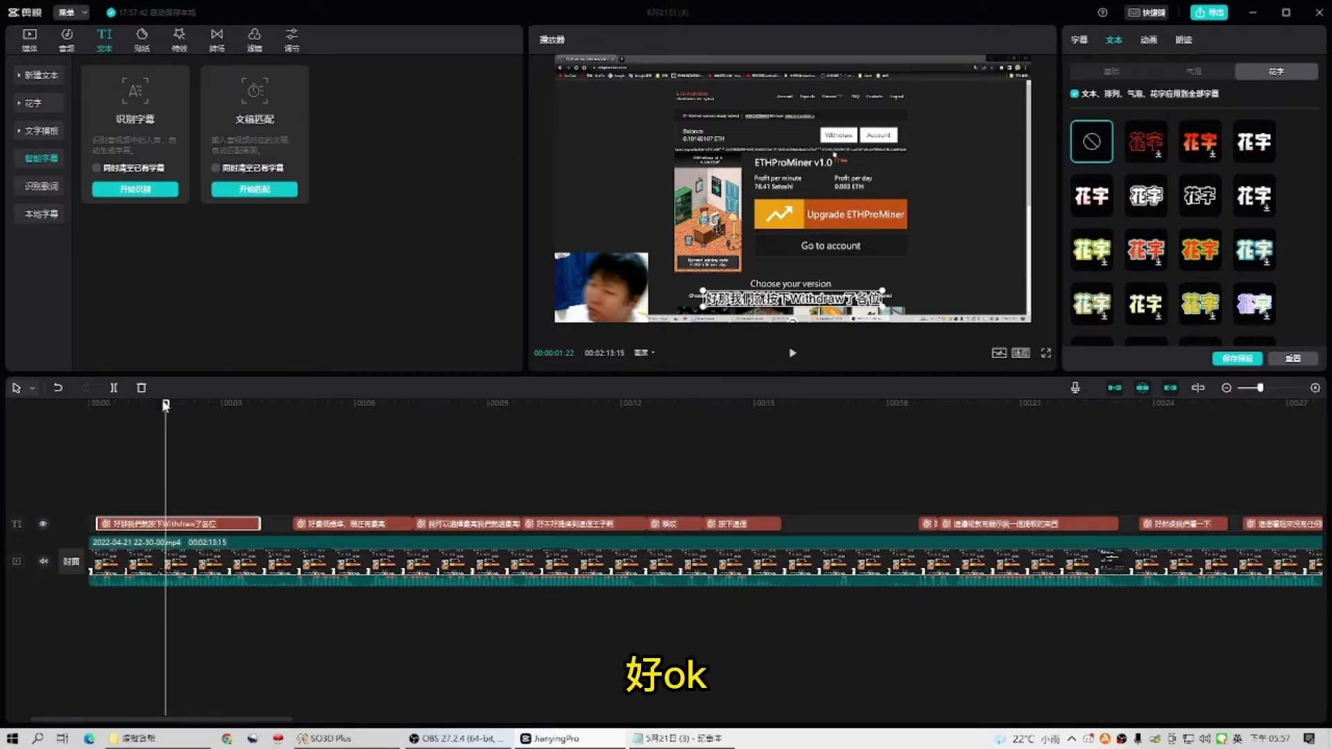
{"action": "mouse_move", "coordinate": [166, 406]}
{"action": "left_mouse_down"}
{"action": "mouse_move", "coordinate": [903, 416]}
{"action": "mouse_move", "coordinate": [796, 419]}
{"action": "left_mouse_up"}
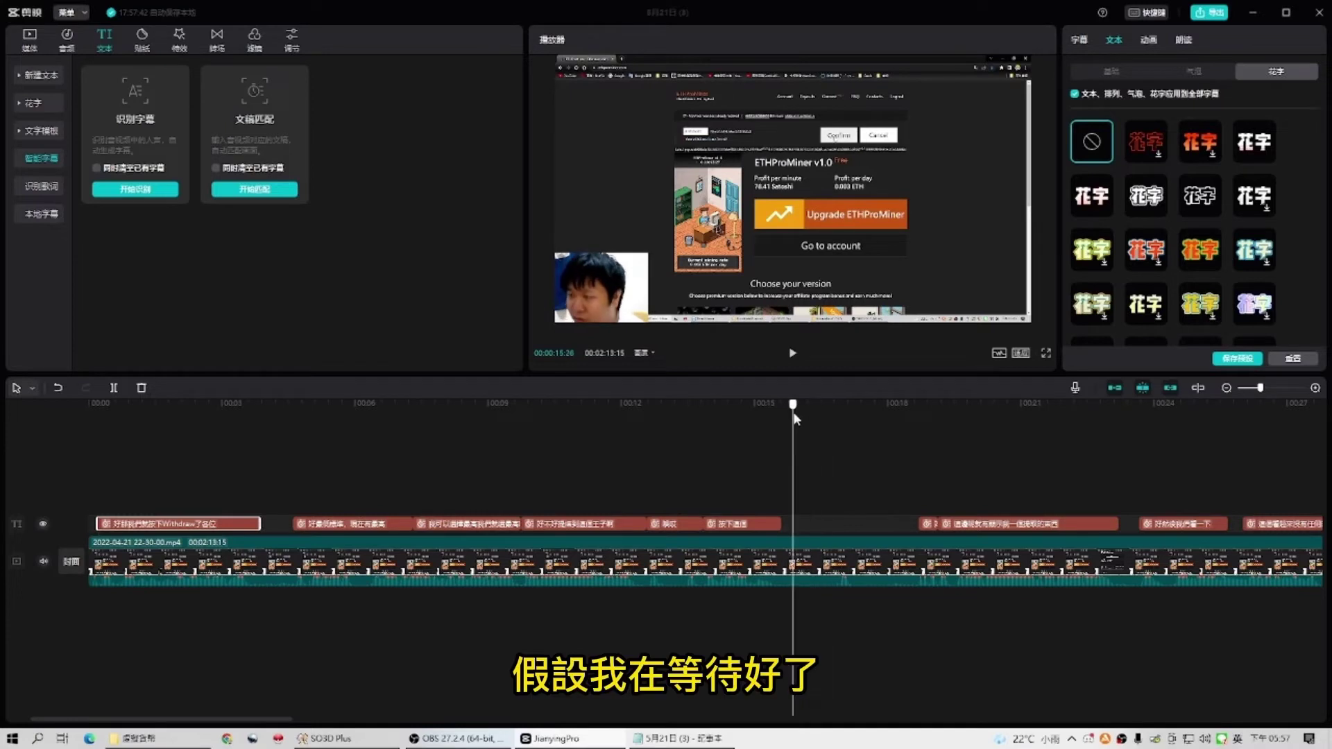
{"action": "left_click", "coordinate": [113, 387]}
{"action": "left_click_drag", "start_coordinate": [877, 562], "coordinate": [1013, 572]}
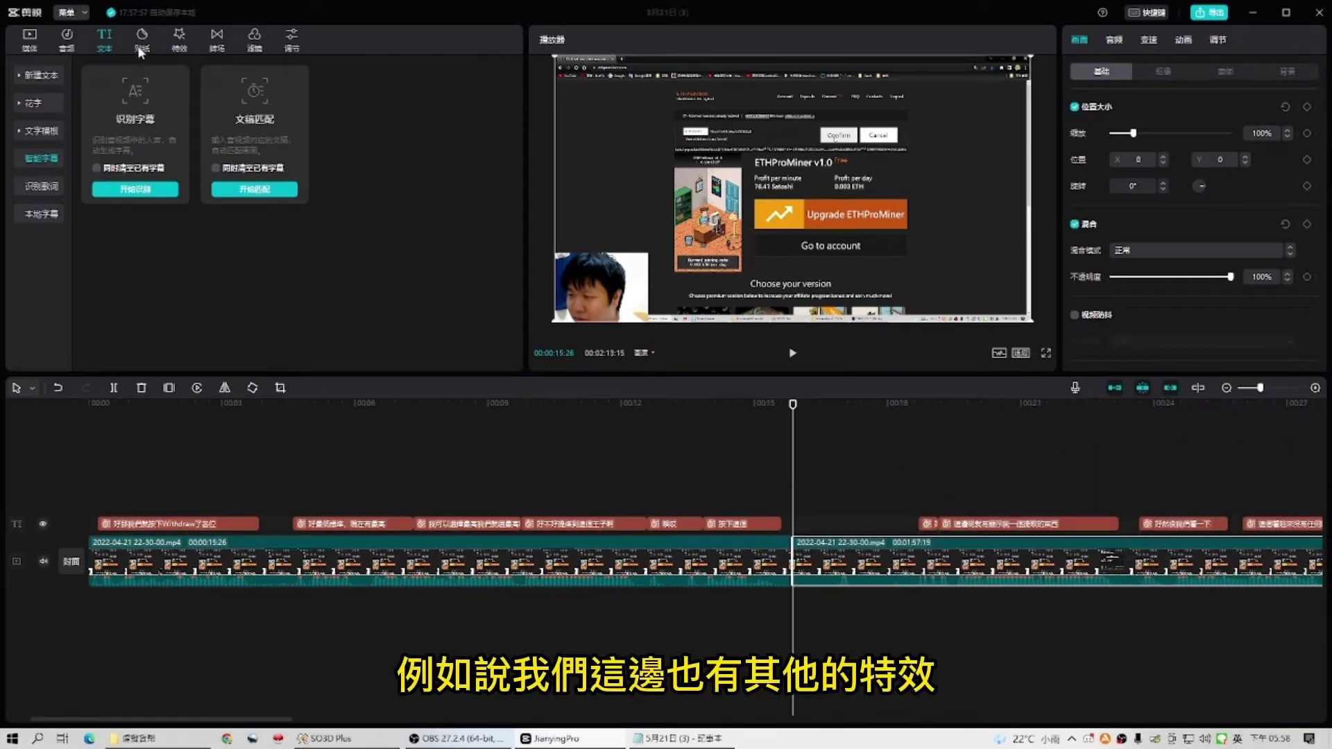
Browse the popular (热门), basic (基础) and atmosphere (氛围) categories of video effects.
{"action": "left_click", "coordinate": [179, 40]}
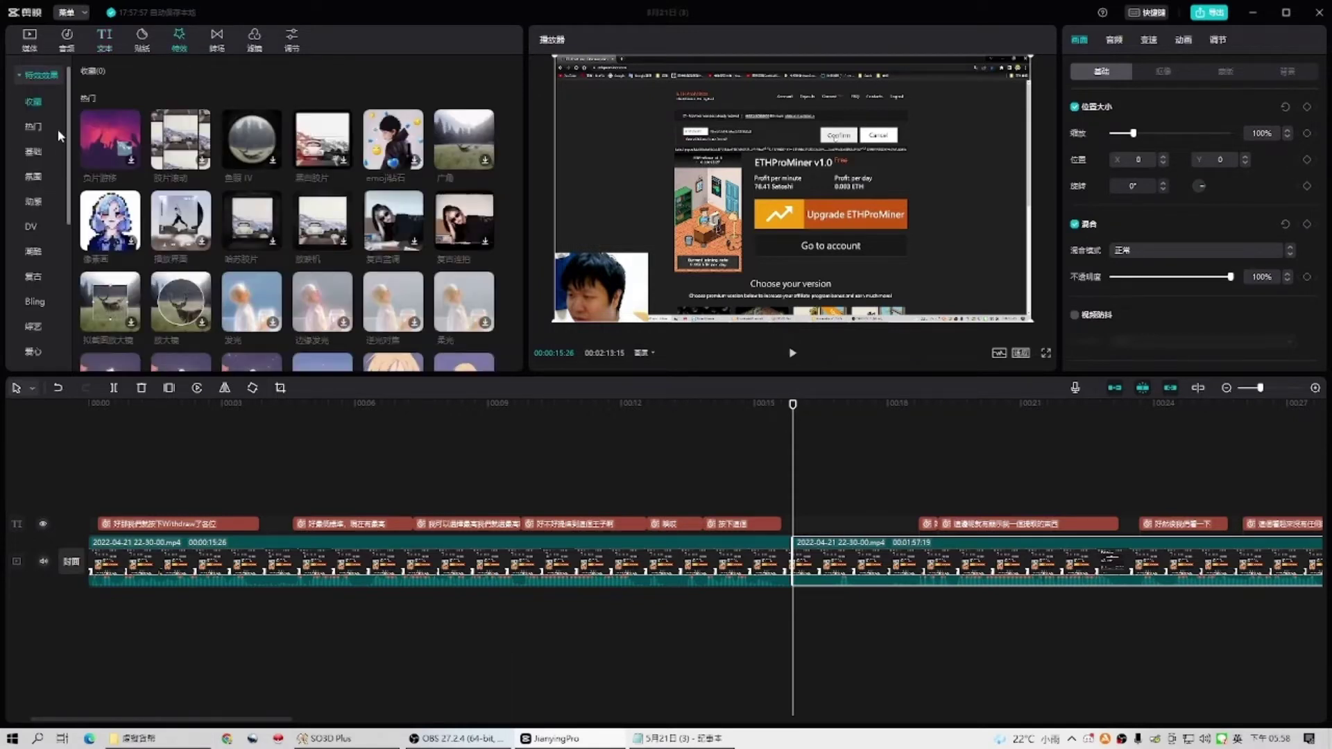
{"action": "left_click", "coordinate": [32, 127]}
{"action": "left_click", "coordinate": [41, 156]}
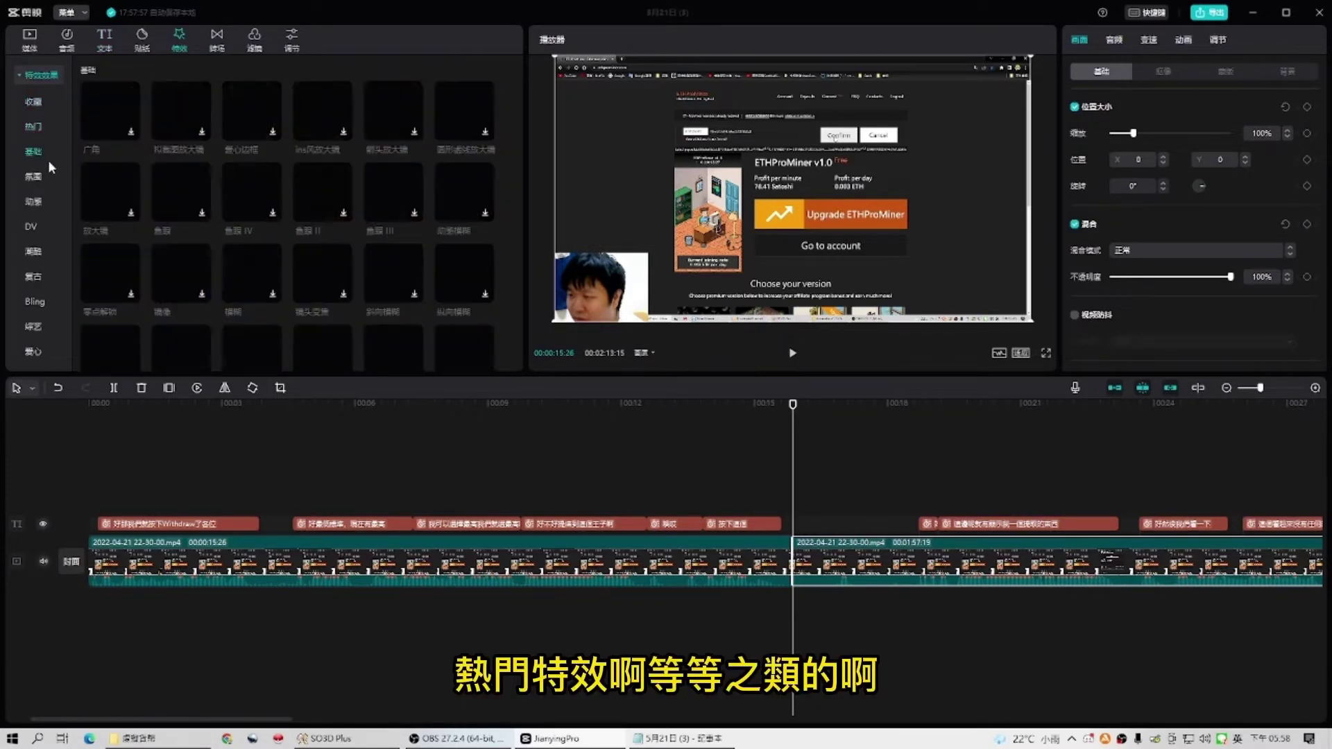
{"action": "left_click", "coordinate": [41, 176]}
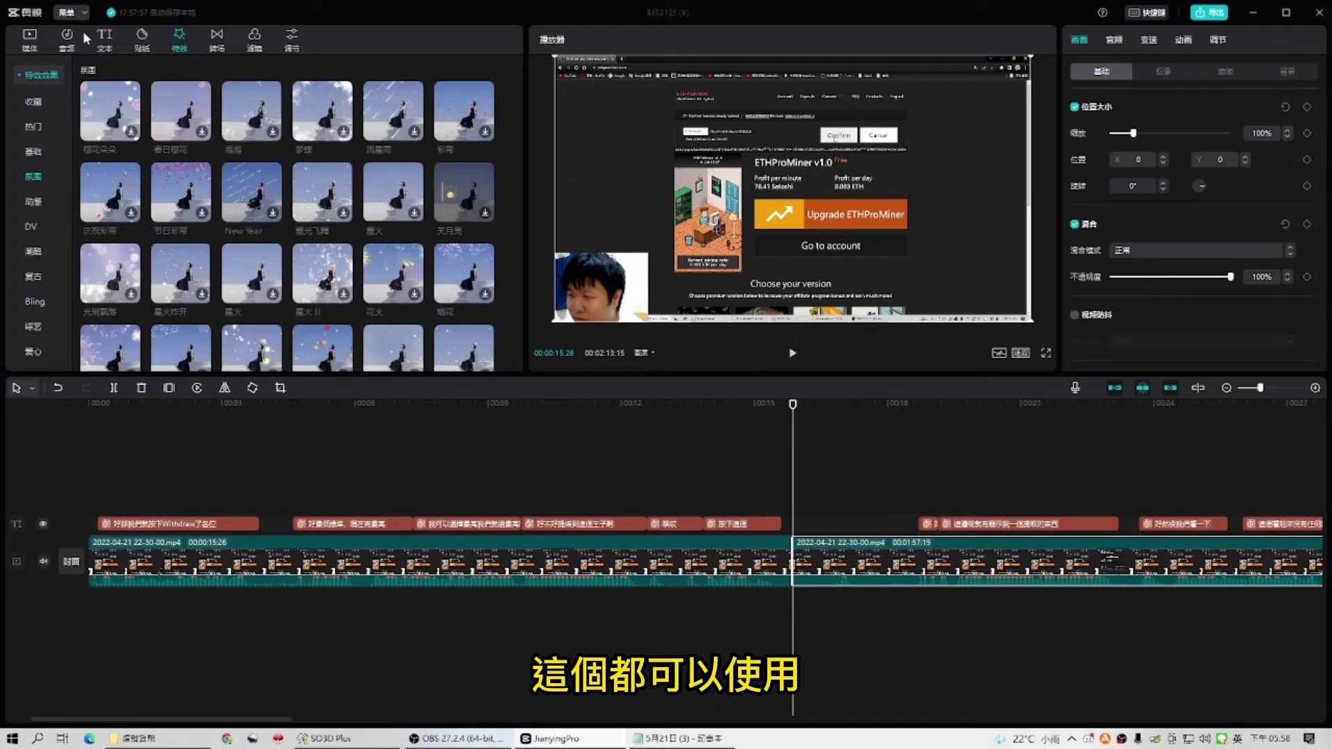
Add the purple "LATER..." clip from the stock library's transition clips (转场片段) above the main video at the split point.
{"action": "left_click", "coordinate": [31, 40]}
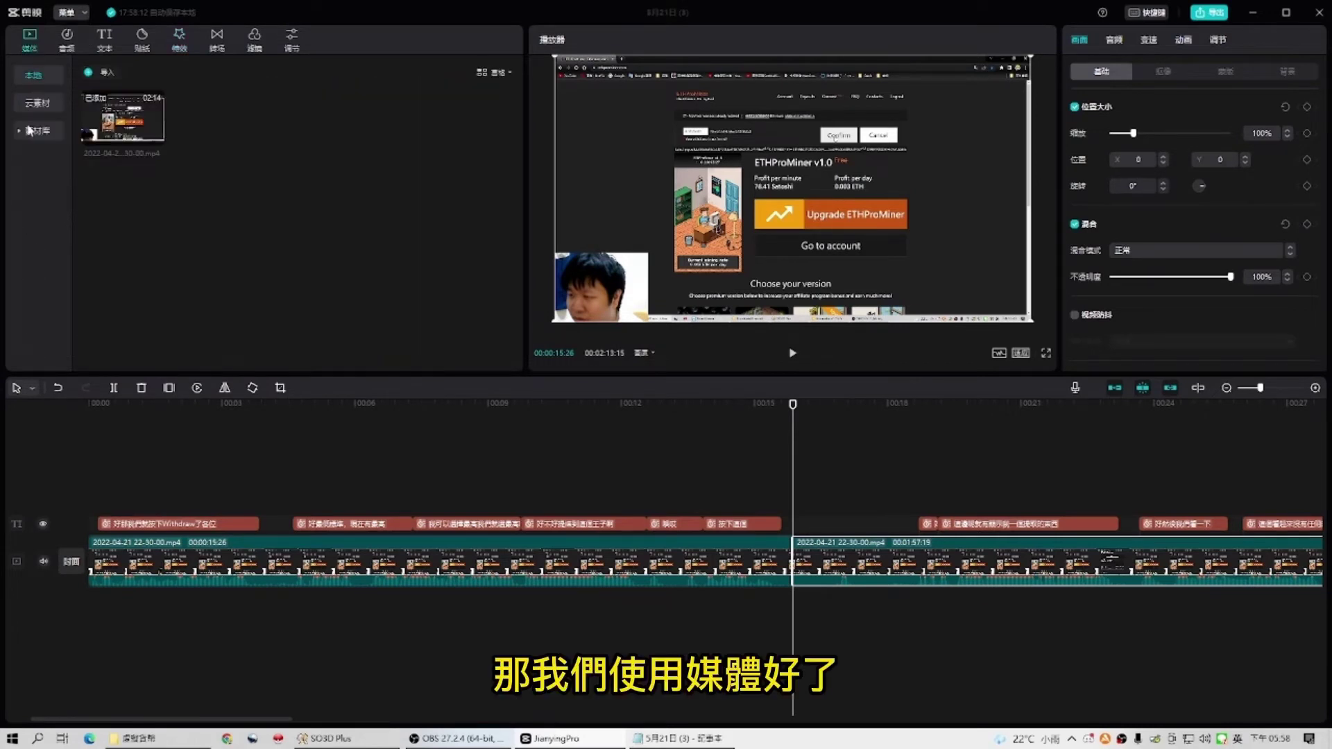
{"action": "left_click", "coordinate": [38, 105]}
{"action": "left_click", "coordinate": [37, 133]}
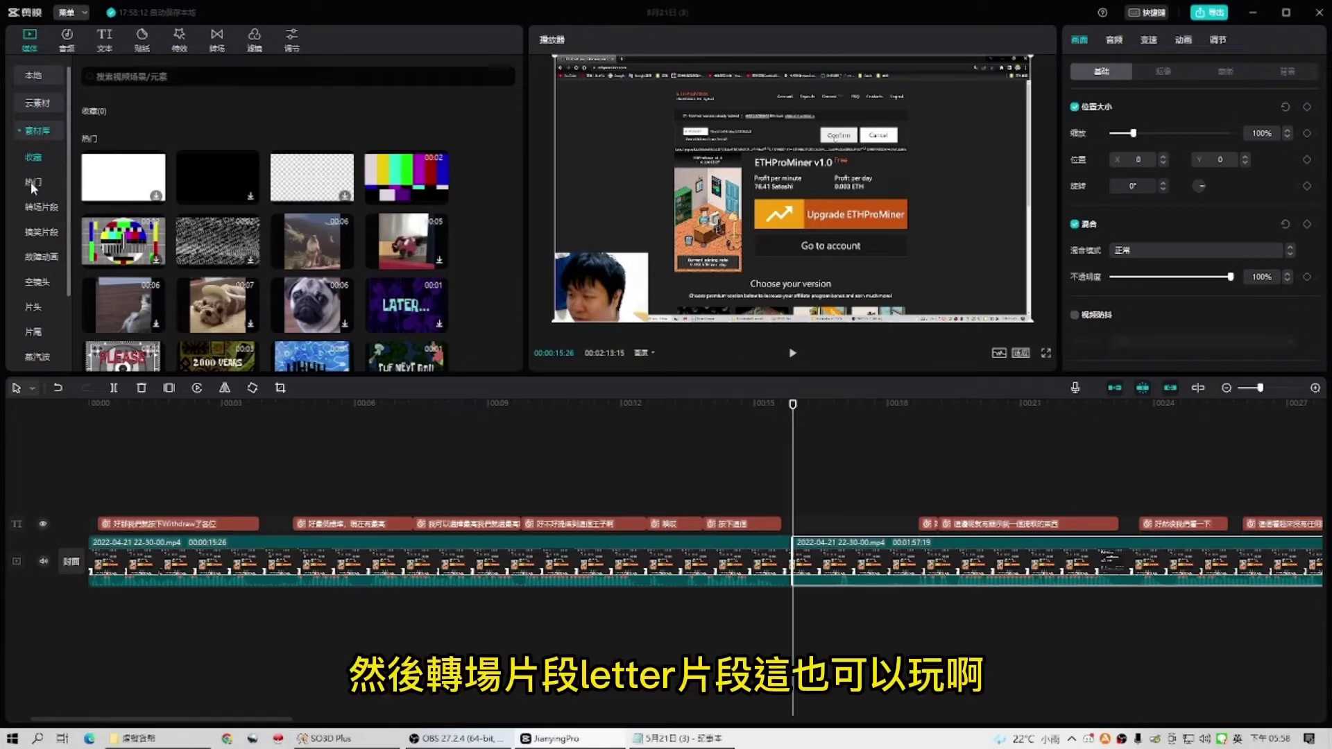
{"action": "left_click", "coordinate": [57, 198]}
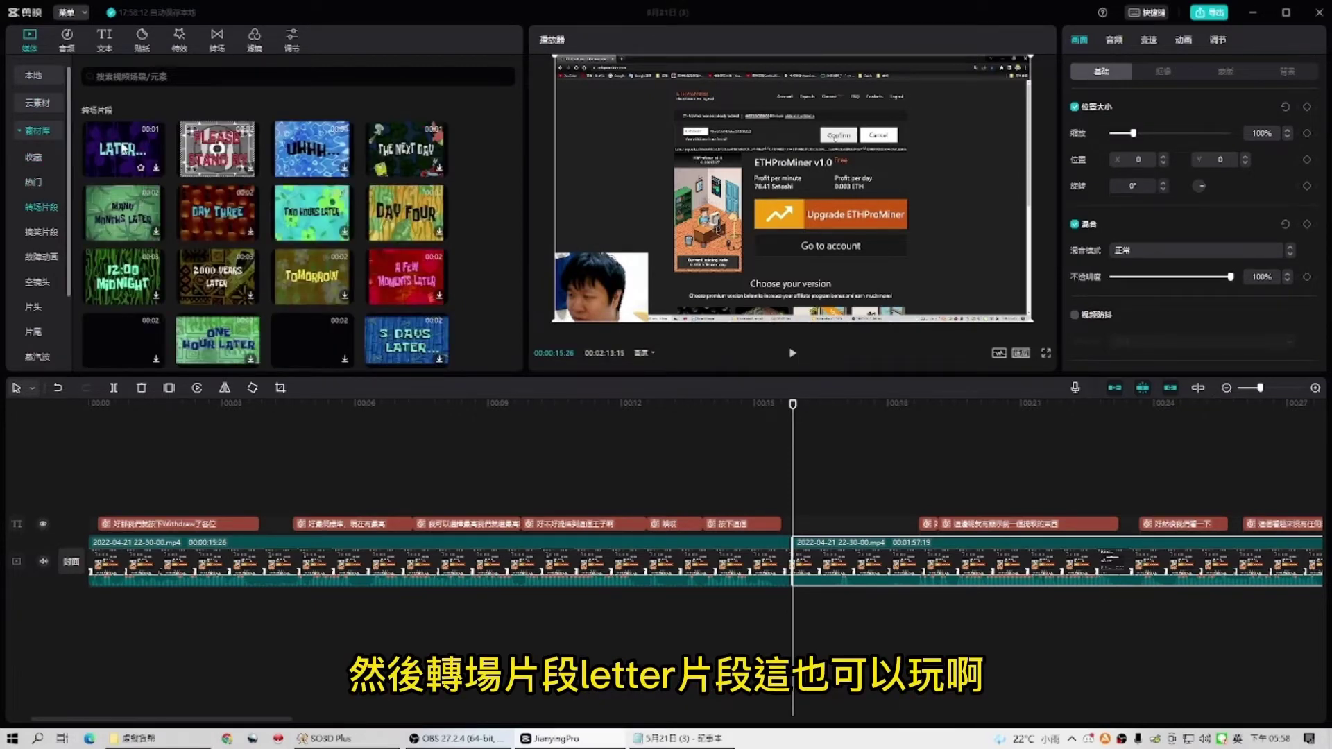
{"action": "left_click", "coordinate": [129, 167]}
{"action": "left_click_drag", "start_coordinate": [129, 153], "coordinate": [809, 509]}
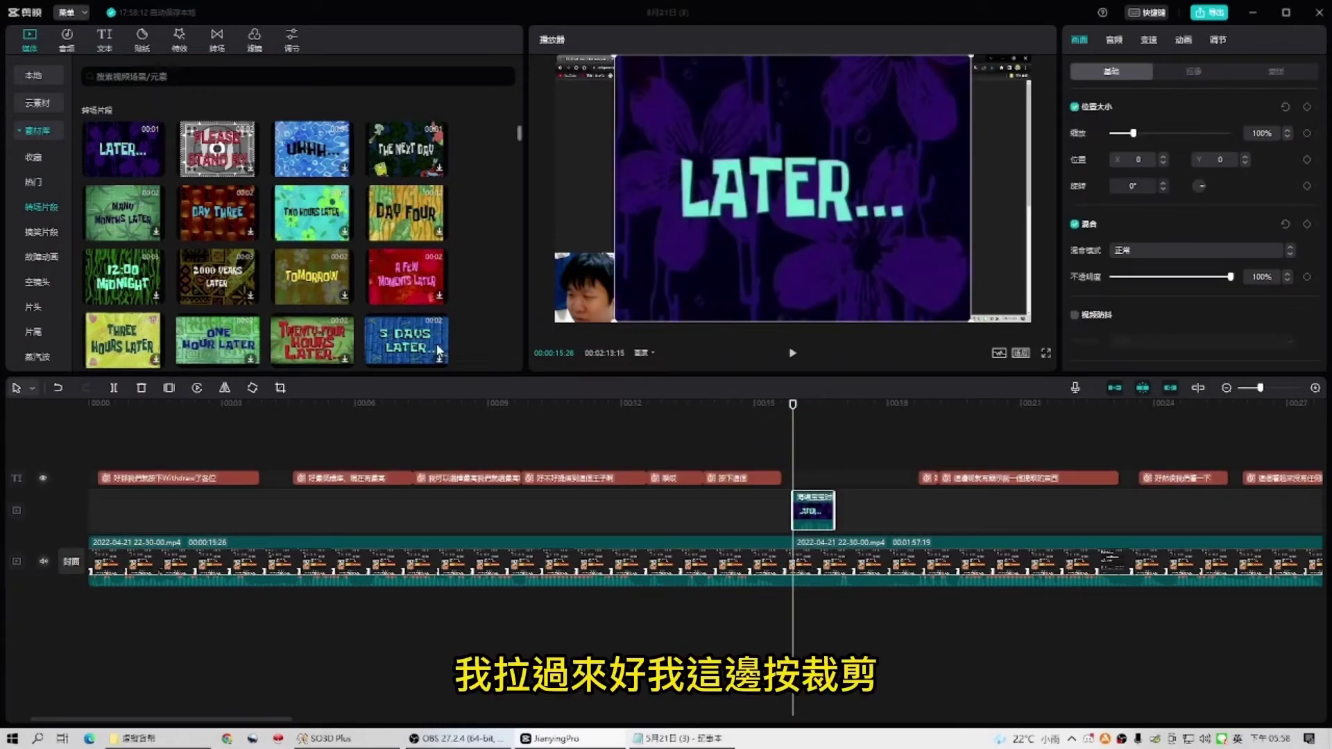
Place the "LATER..." clip between the two halves of the split footage on the main track and play across it.
{"action": "left_click", "coordinate": [117, 394]}
{"action": "left_click_drag", "start_coordinate": [841, 562], "coordinate": [814, 564]}
{"action": "left_click_drag", "start_coordinate": [853, 524], "coordinate": [888, 567]}
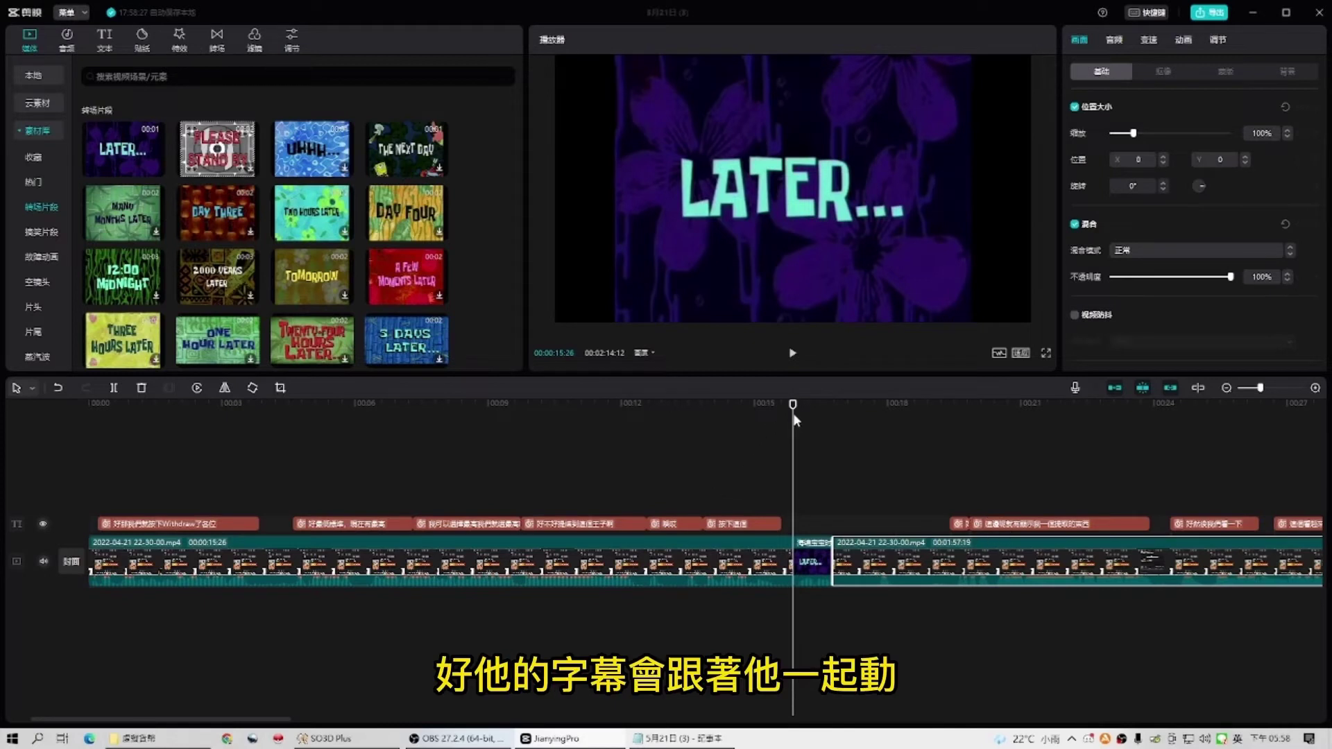
{"action": "left_click_drag", "start_coordinate": [796, 420], "coordinate": [716, 402]}
{"action": "left_click", "coordinate": [793, 353]}
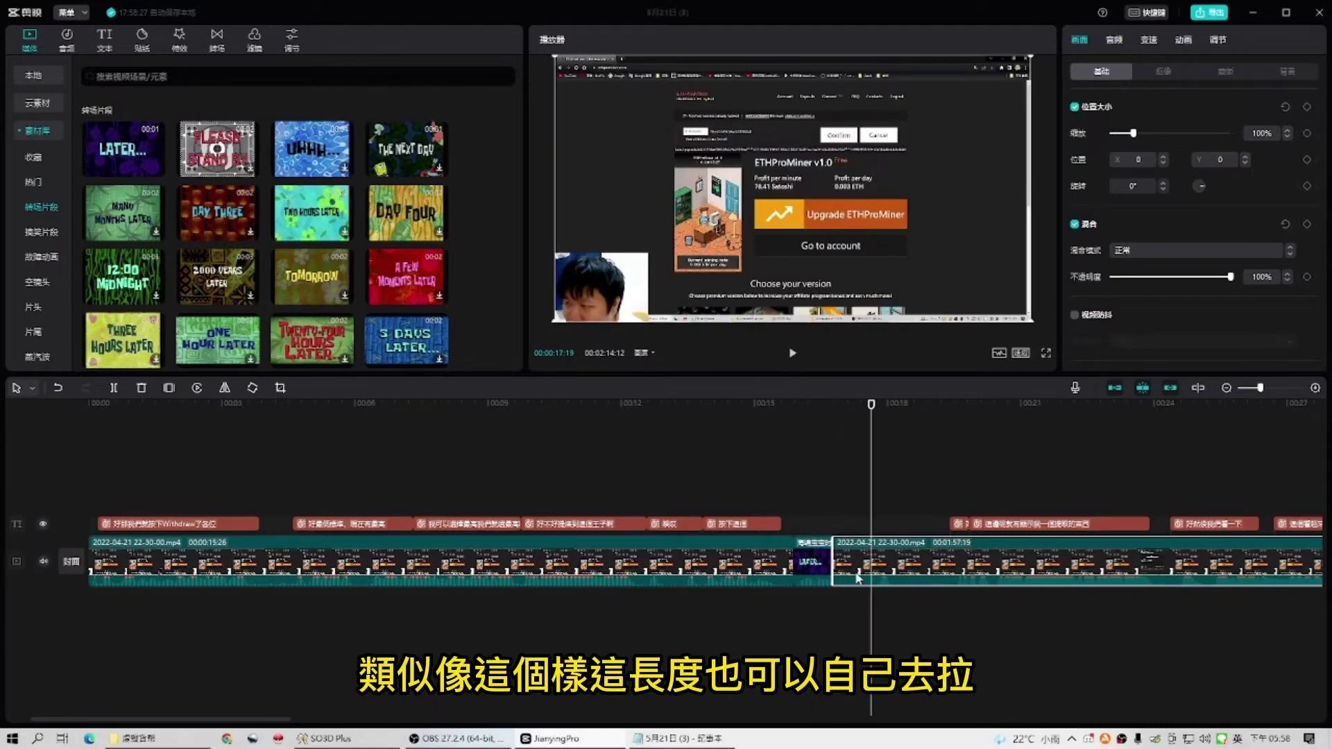
Replace the "LATER..." clip on the main track with the "12:00 MIDNIGHT" transition clip and attach the second half of the footage directly after it.
{"action": "left_click_drag", "start_coordinate": [886, 556], "coordinate": [902, 509]}
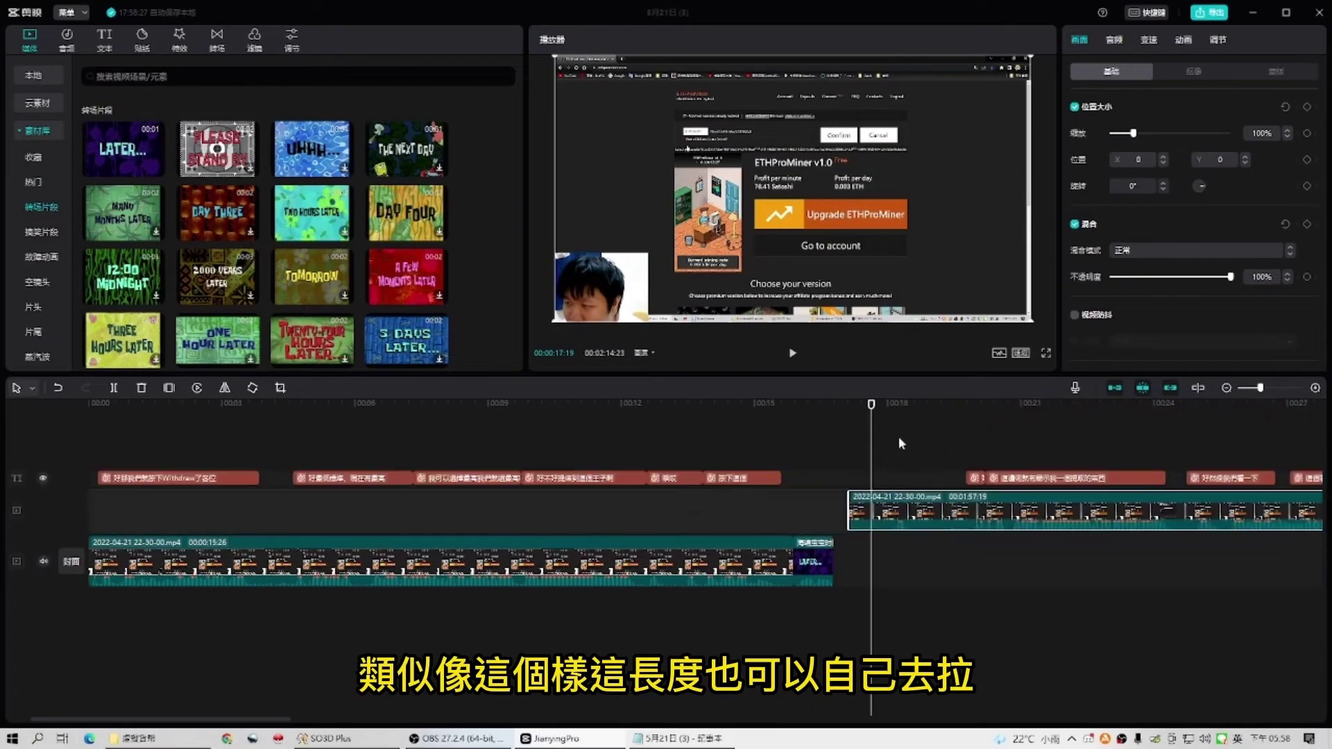
{"action": "left_click", "coordinate": [828, 562]}
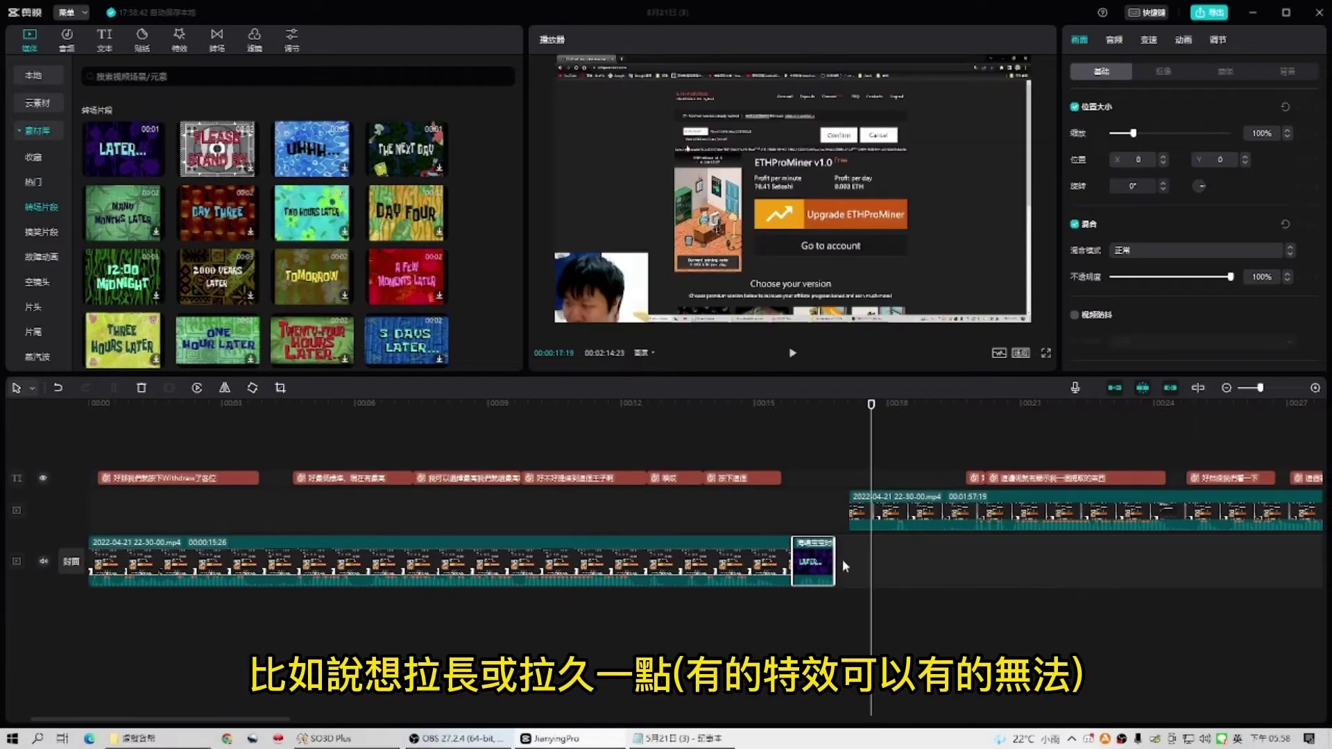
{"action": "left_click", "coordinate": [123, 277]}
{"action": "left_click_drag", "start_coordinate": [124, 281], "coordinate": [888, 570]}
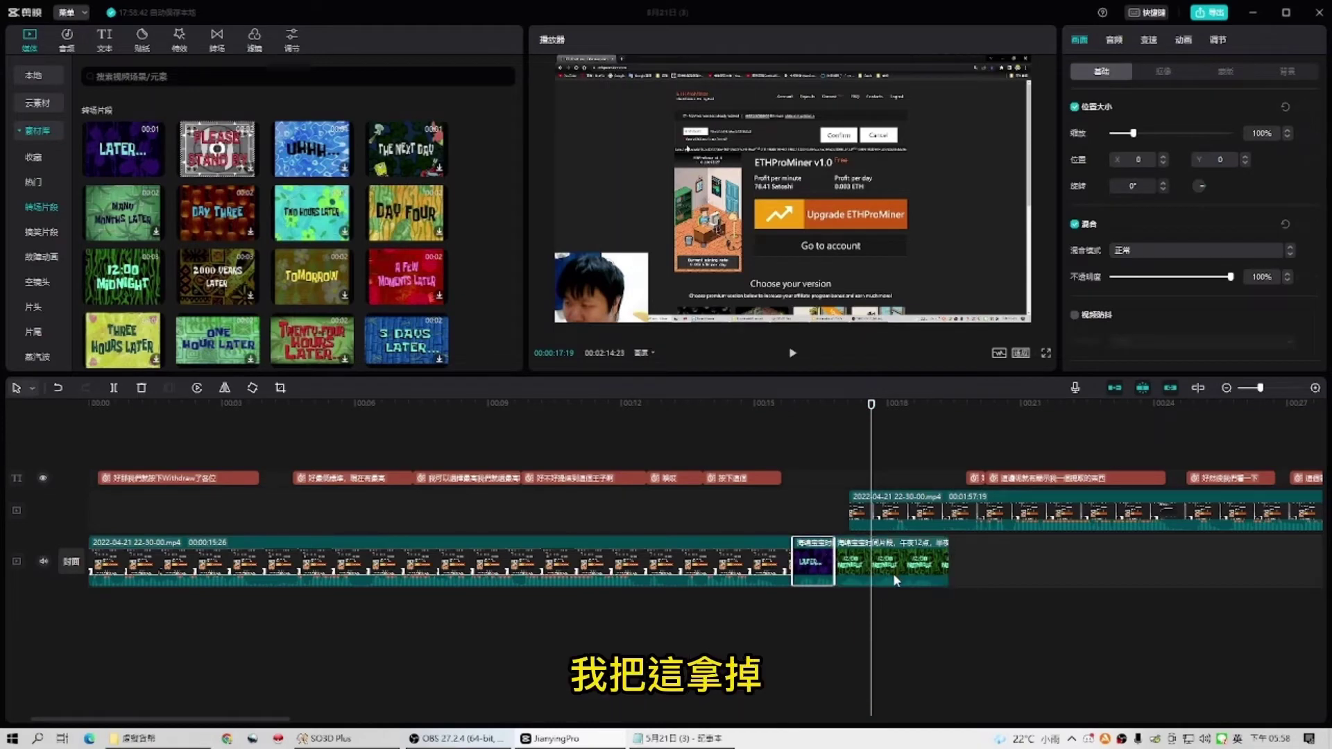
{"action": "key", "text": "Delete"}
{"action": "left_click_drag", "start_coordinate": [913, 515], "coordinate": [981, 566]}
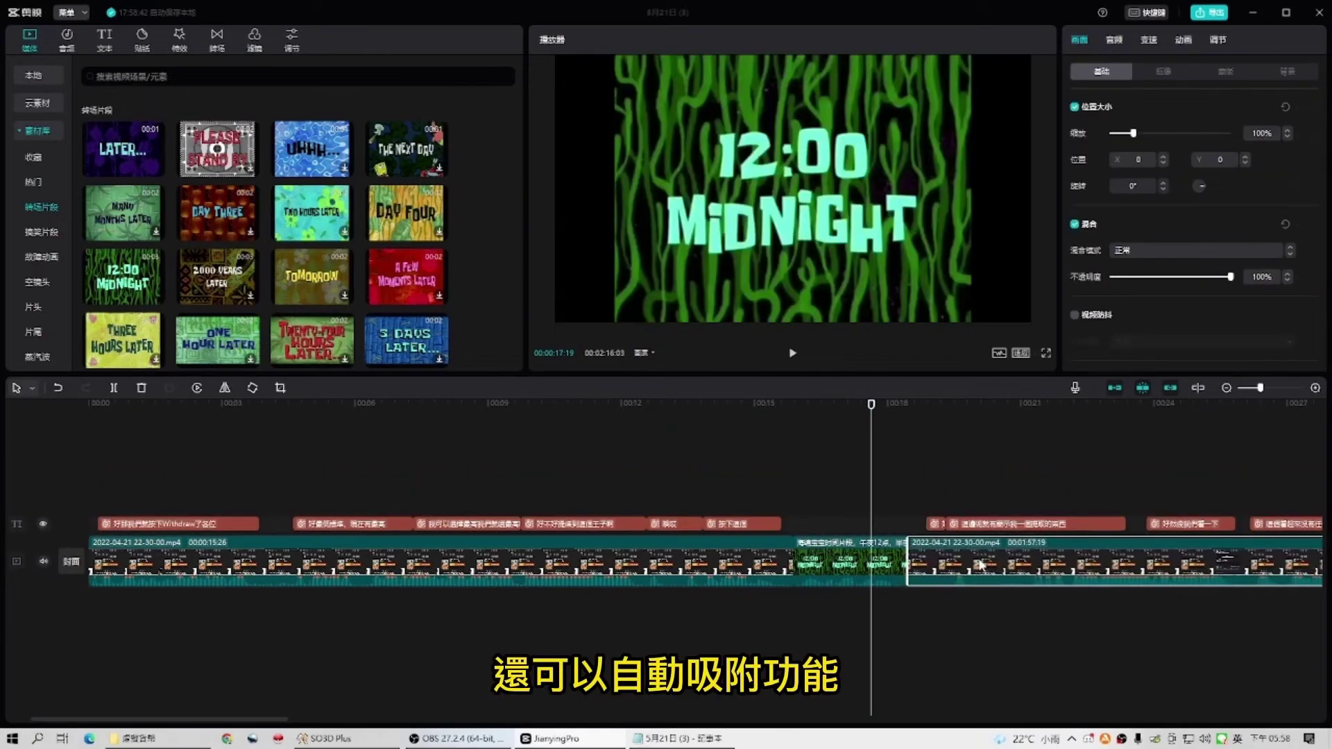
Play back the footage from just before the "12:00 MIDNIGHT" clip into the second half.
{"action": "left_click_drag", "start_coordinate": [872, 405], "coordinate": [748, 401]}
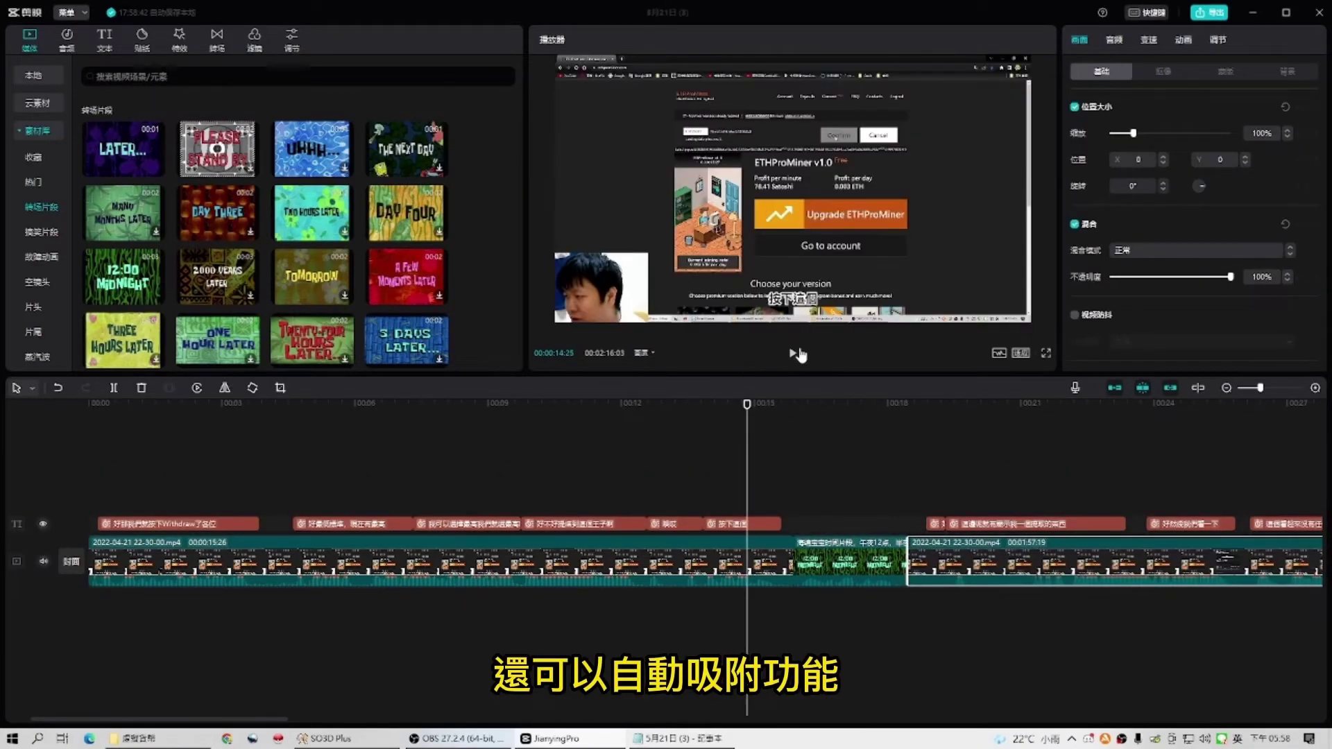
{"action": "left_click", "coordinate": [796, 354]}
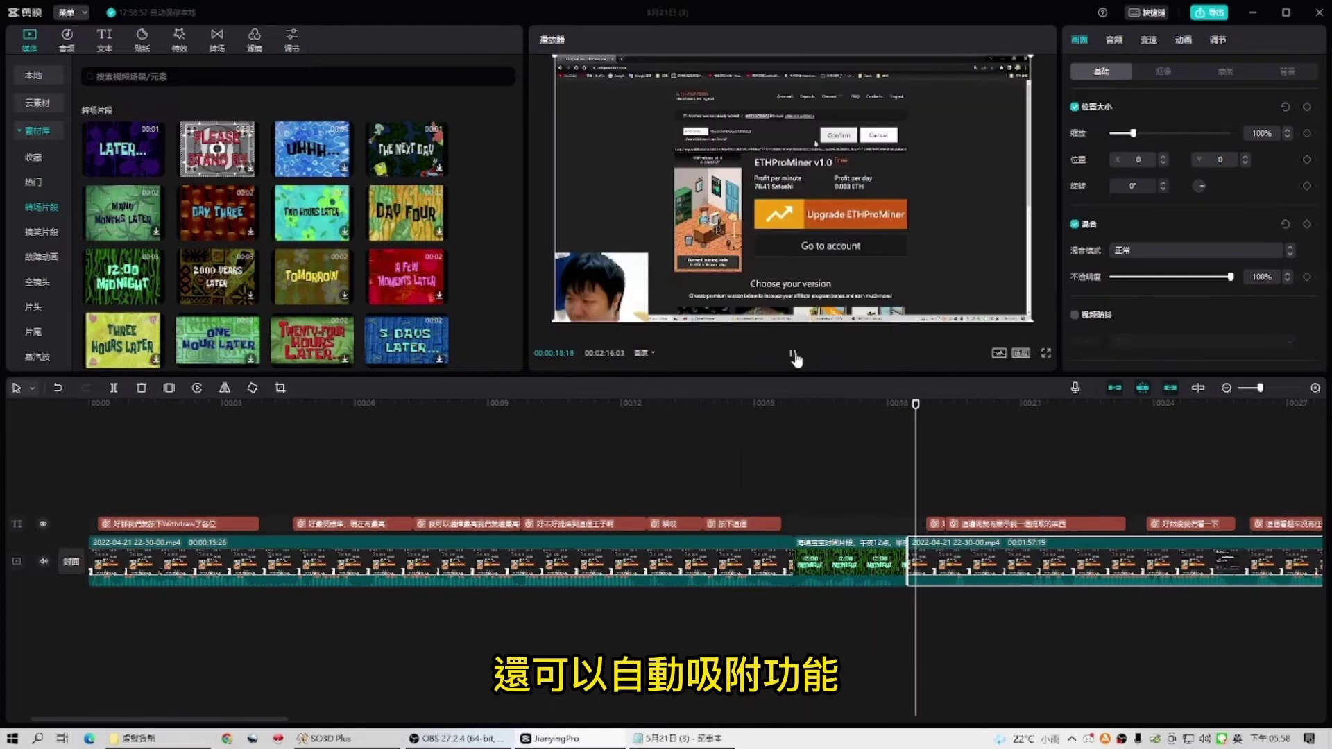
{"action": "left_click", "coordinate": [796, 354]}
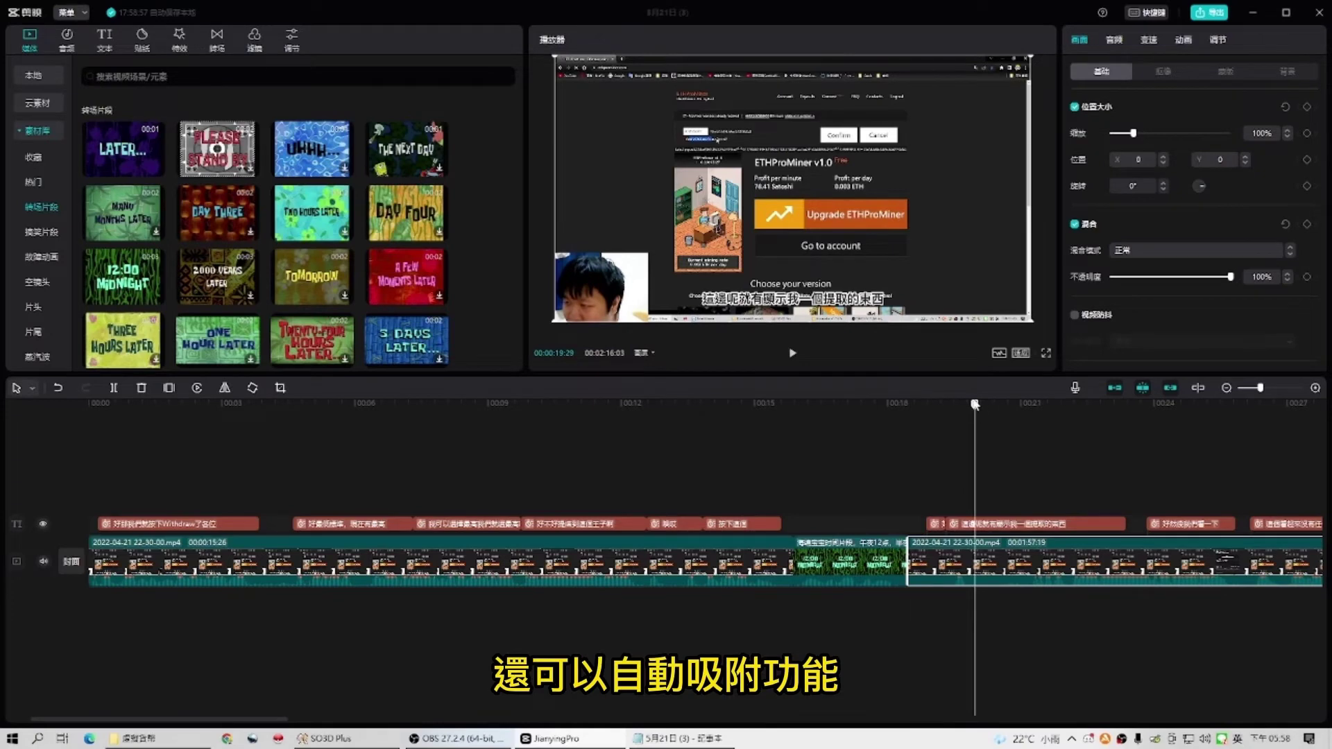
{"action": "left_click_drag", "start_coordinate": [976, 409], "coordinate": [774, 411]}
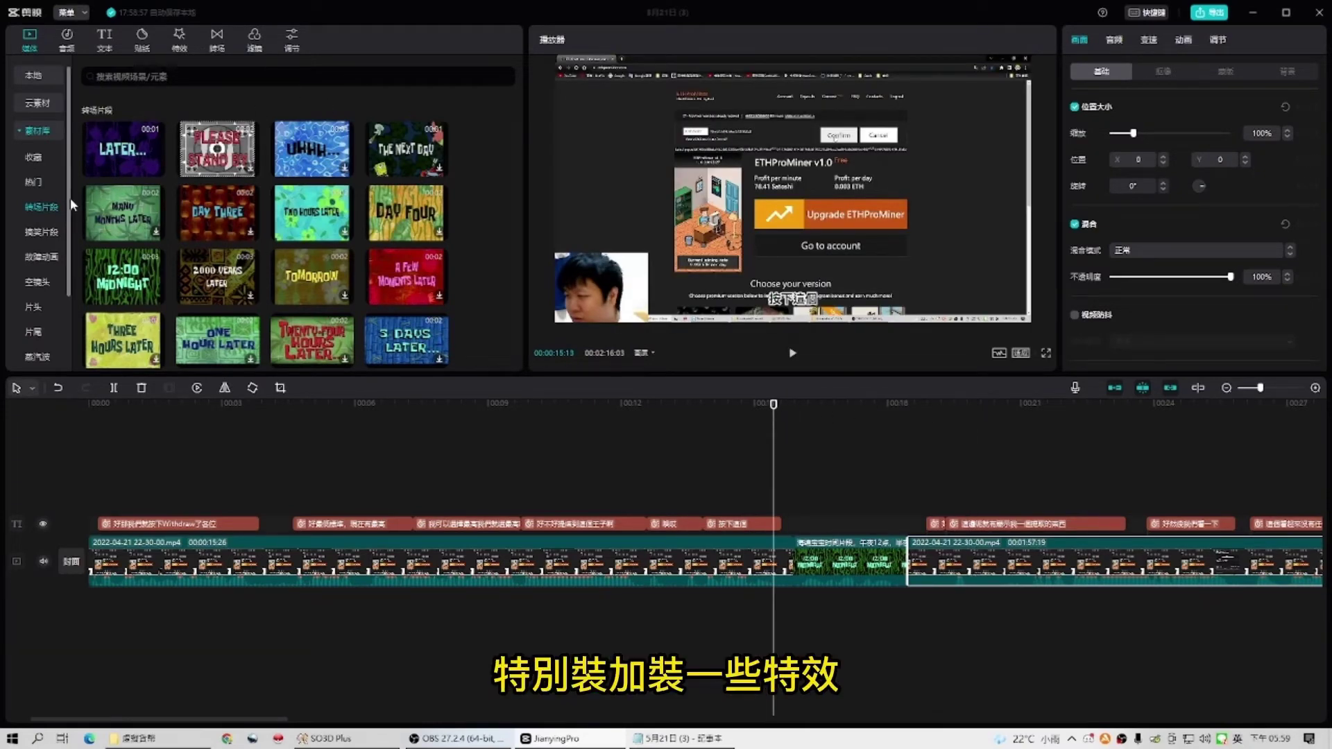
Browse the popular (热门) and basic (基础) video effects again.
{"action": "left_click", "coordinate": [178, 41]}
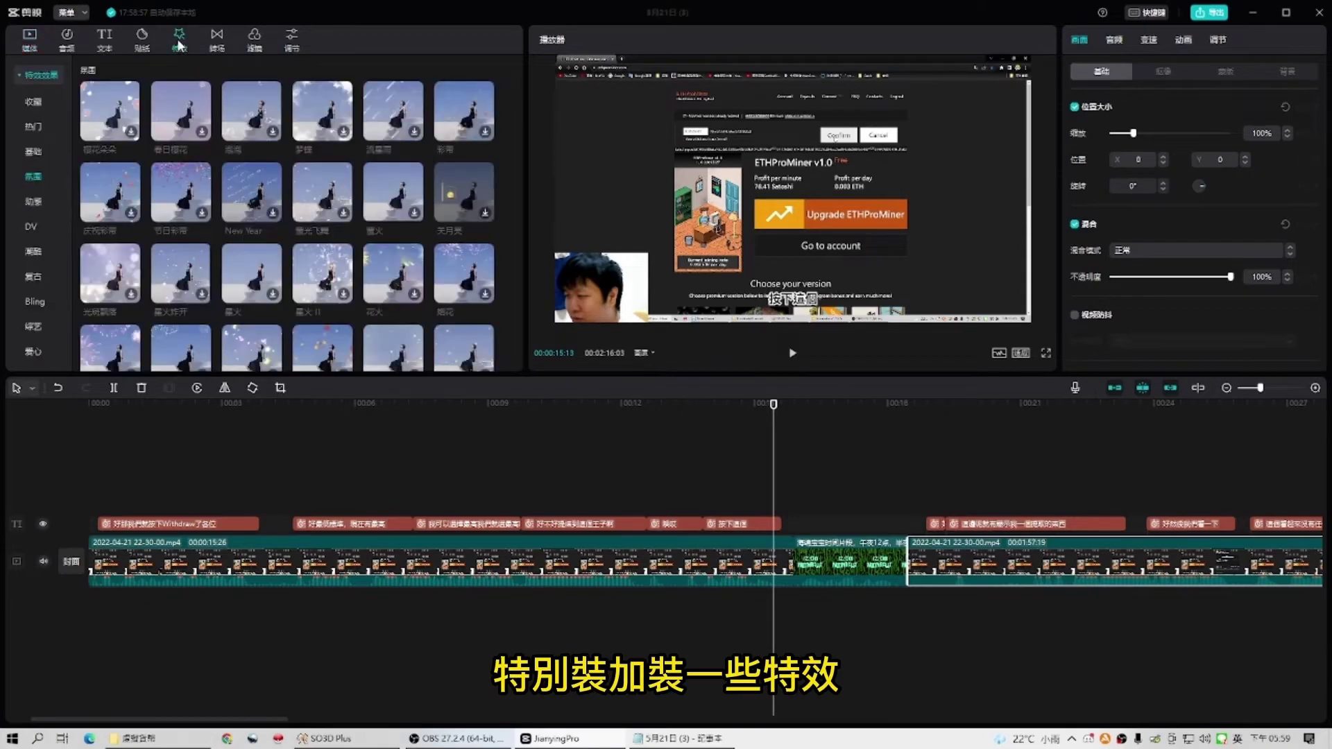
{"action": "left_click", "coordinate": [34, 132]}
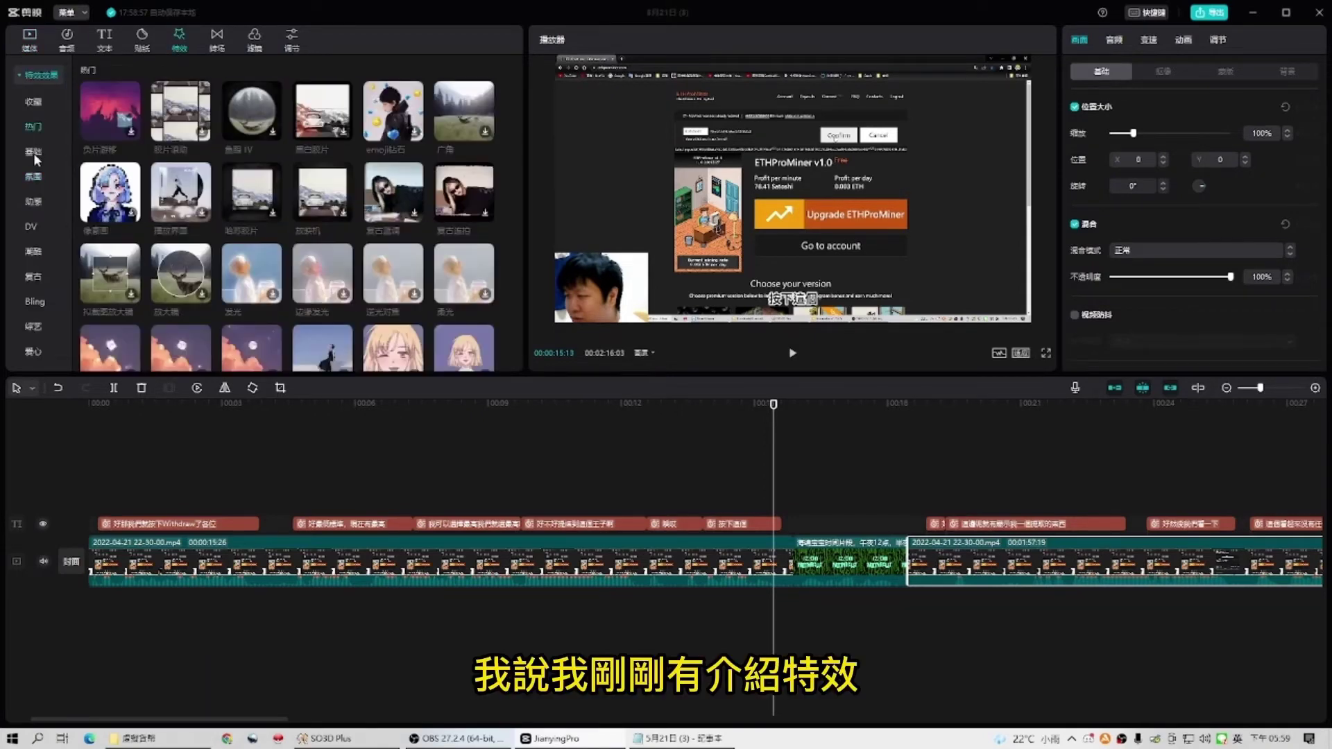
{"action": "left_click", "coordinate": [35, 156]}
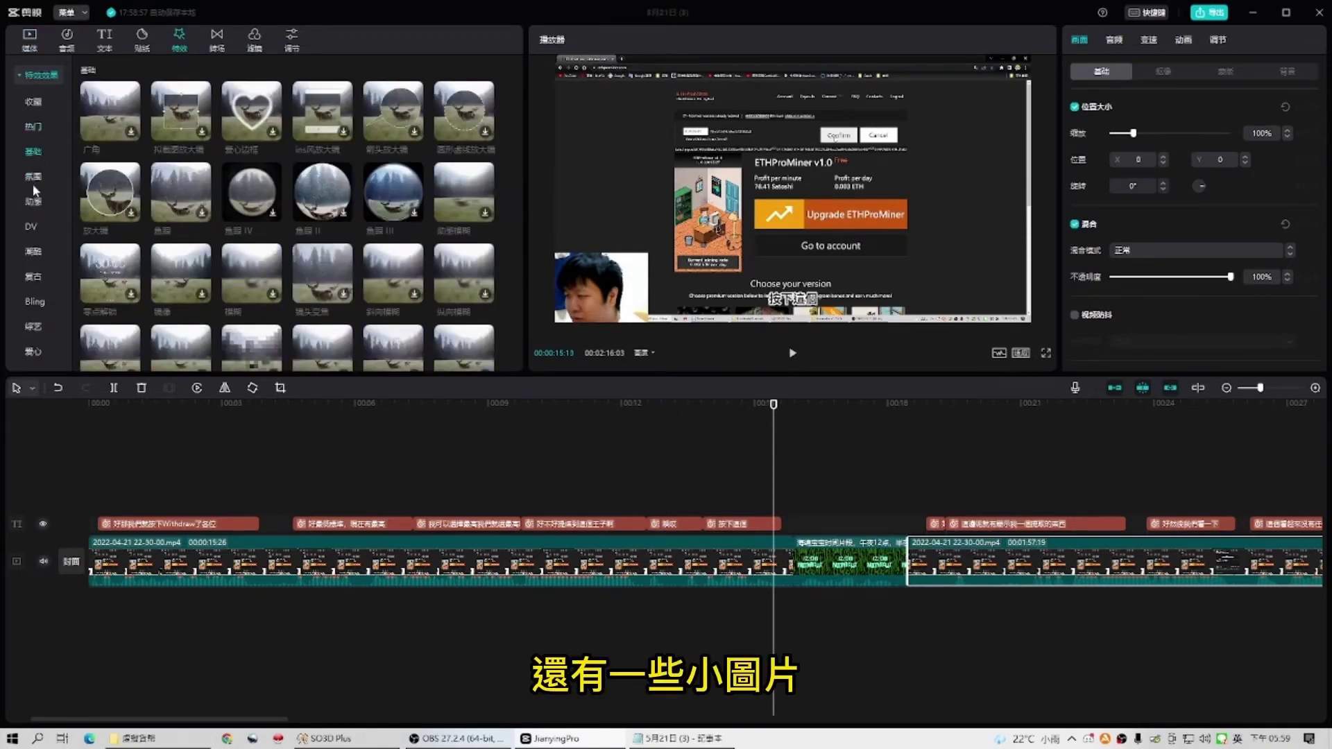
{"action": "left_click", "coordinate": [32, 246]}
Add the pink rabbit sticker with hearts above the subtitle 按下這個 and trim it to roughly that subtitle's length.
{"action": "left_click", "coordinate": [145, 40]}
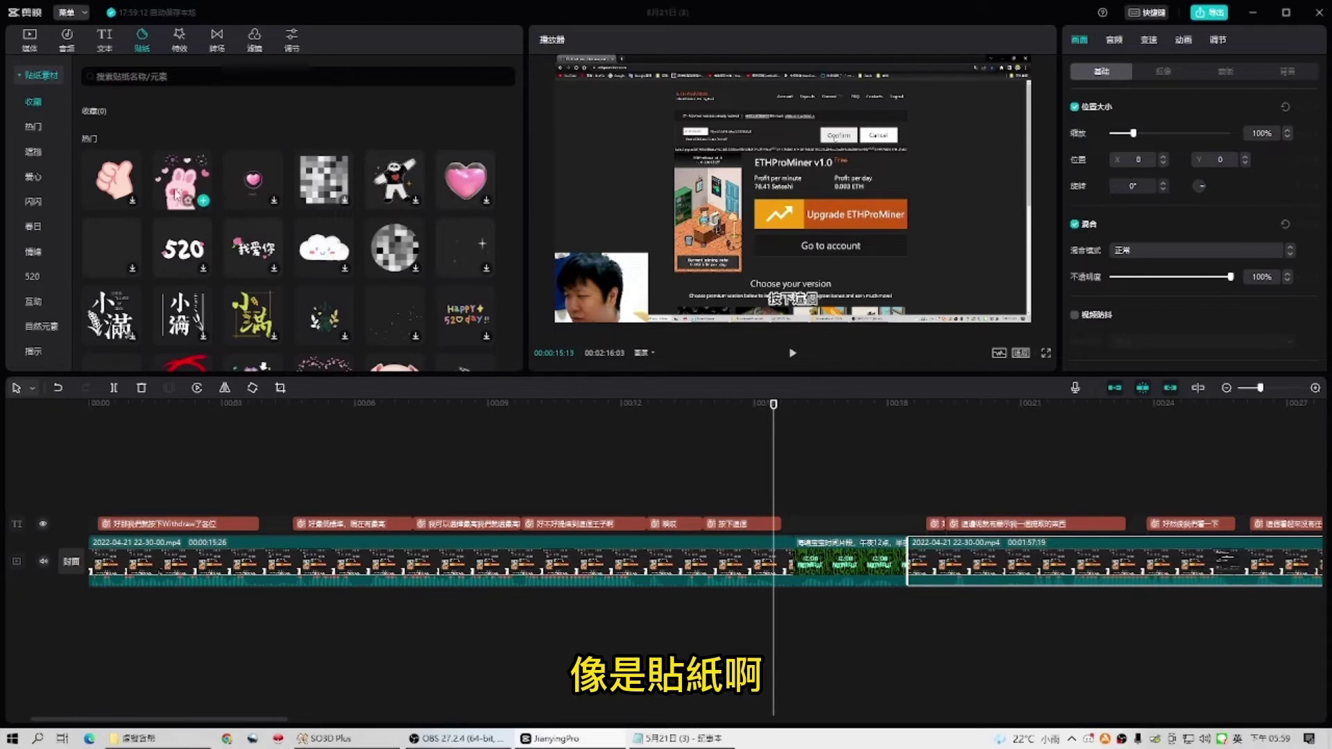
{"action": "left_click_drag", "start_coordinate": [179, 196], "coordinate": [703, 504]}
{"action": "left_click_drag", "start_coordinate": [838, 501], "coordinate": [776, 503]}
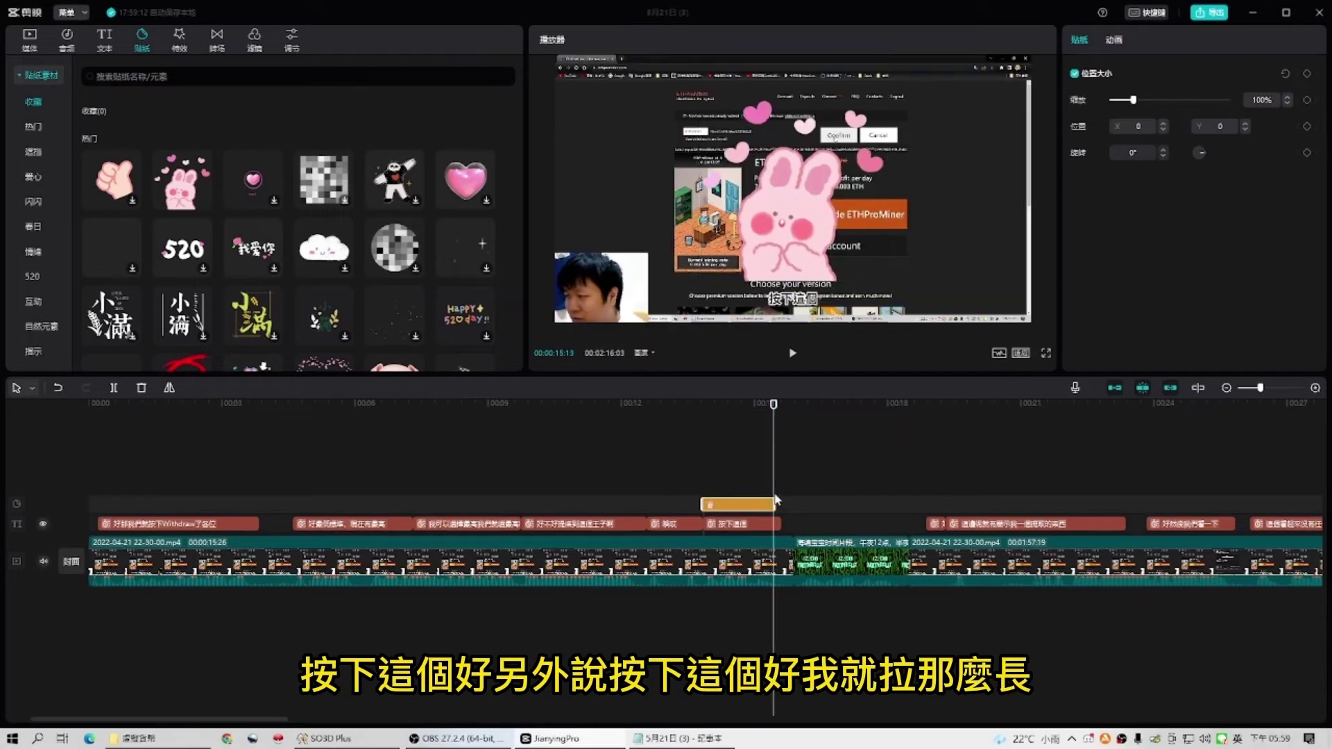
Scale the rabbit sticker down to 29%, move it to about X 1262, Y 367, and play back that section.
{"action": "left_click", "coordinate": [725, 405]}
{"action": "left_click_drag", "start_coordinate": [725, 405], "coordinate": [713, 404]}
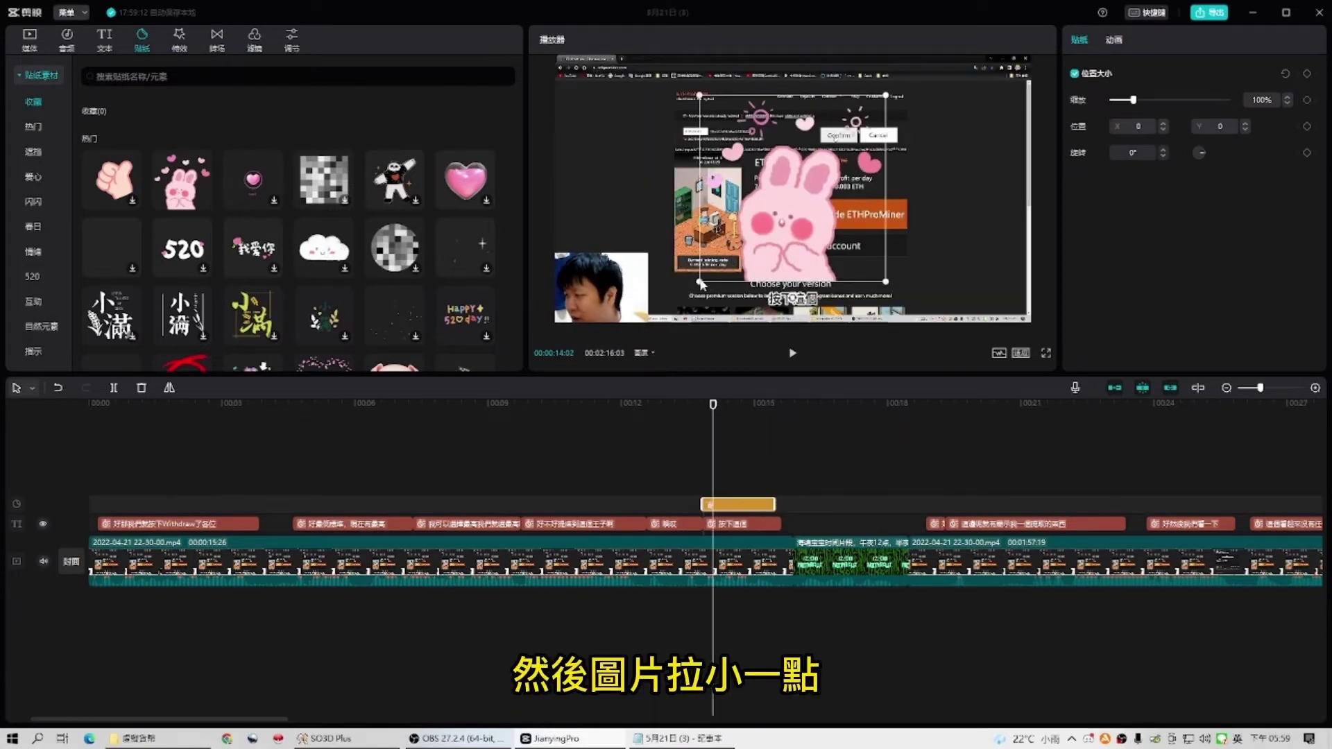
{"action": "left_click_drag", "start_coordinate": [701, 285], "coordinate": [953, 153]}
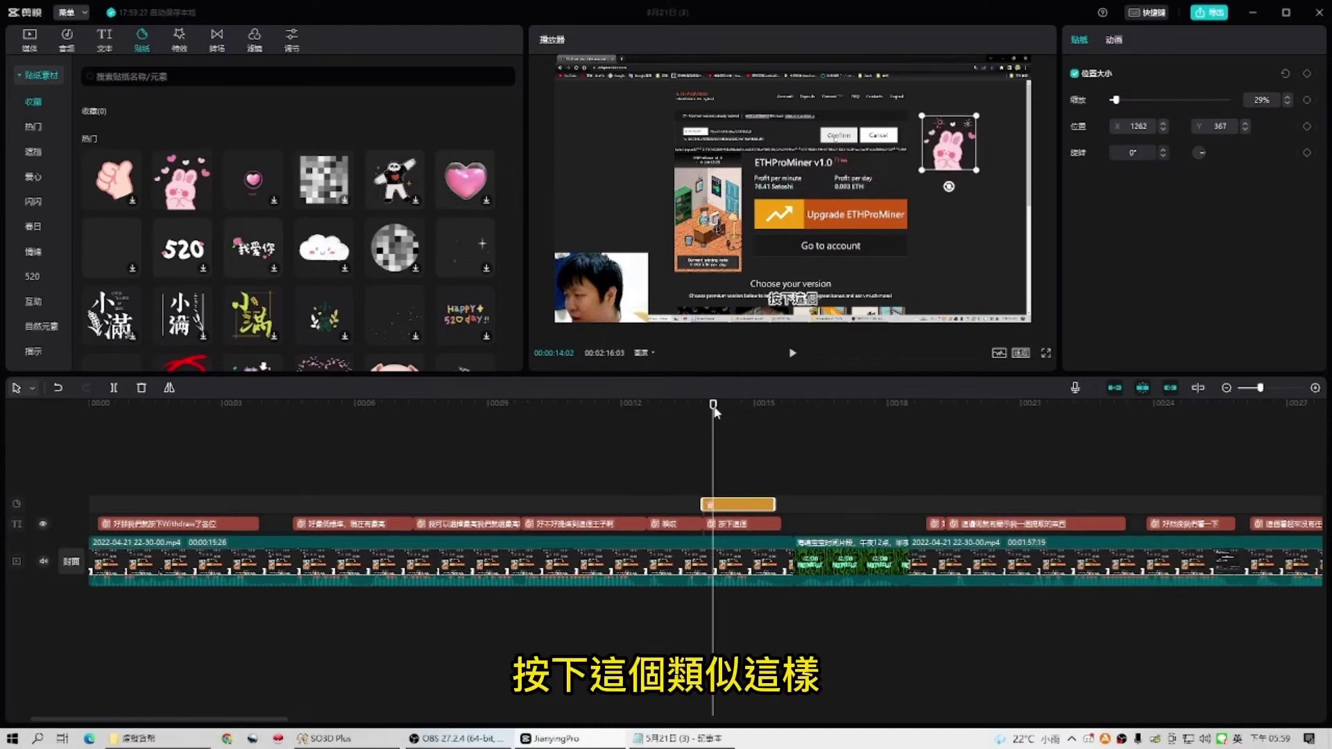
{"action": "left_click_drag", "start_coordinate": [715, 406], "coordinate": [583, 406]}
{"action": "left_click", "coordinate": [792, 353]}
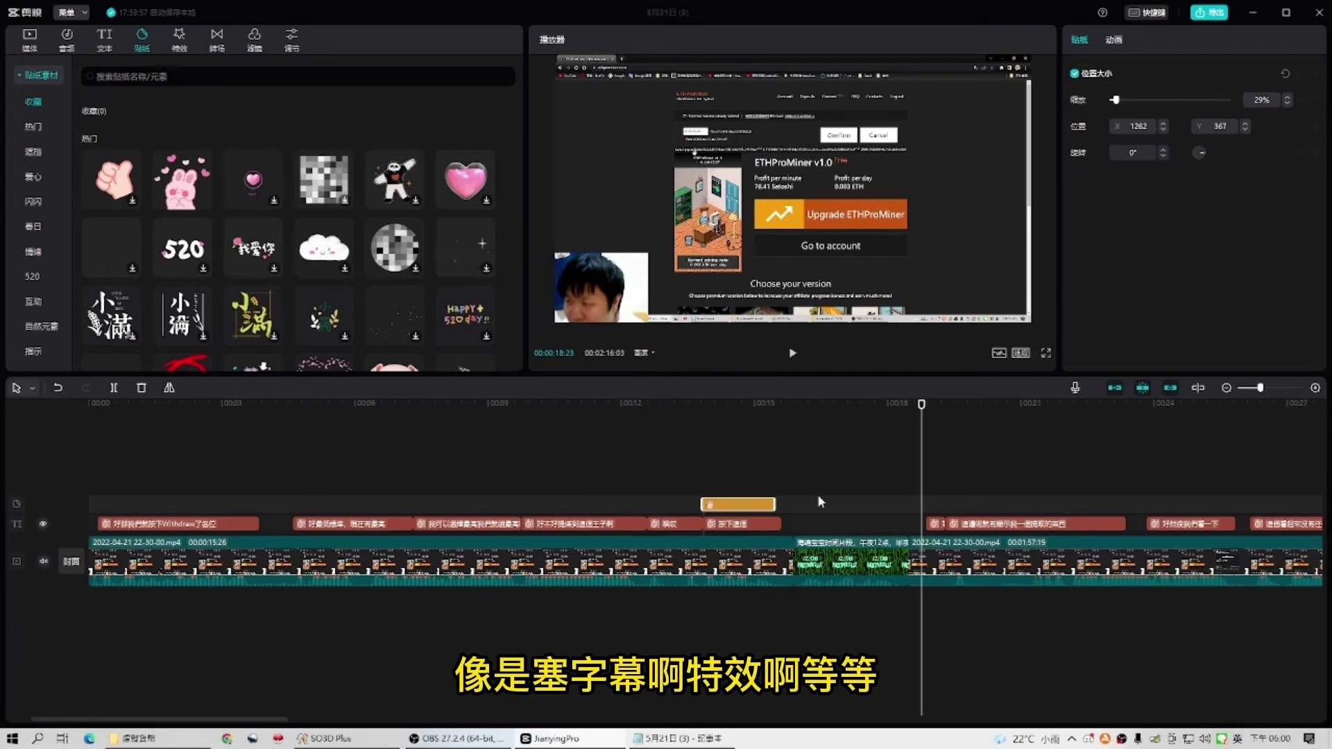
Export only the subtitles, without the video, in SRT format.
{"action": "left_click", "coordinate": [1213, 14]}
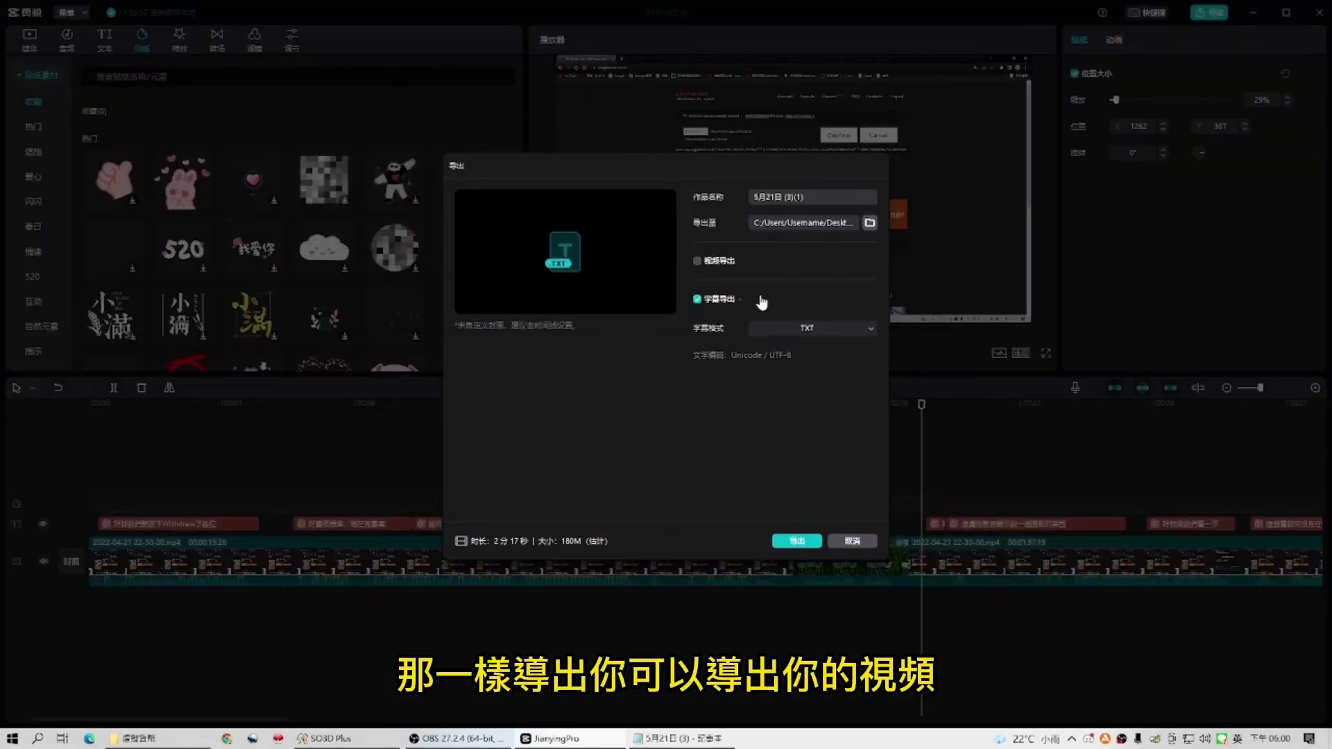
{"action": "left_click", "coordinate": [698, 260]}
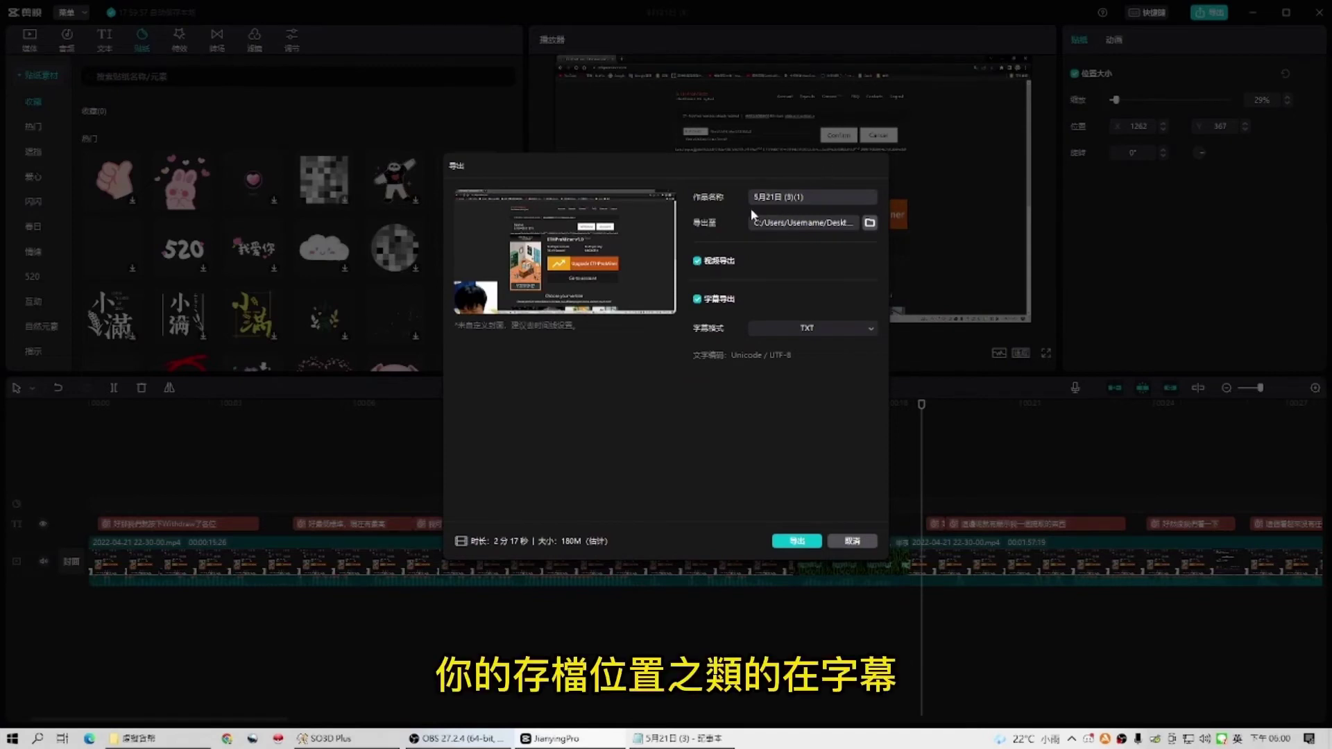
{"action": "left_click", "coordinate": [698, 262]}
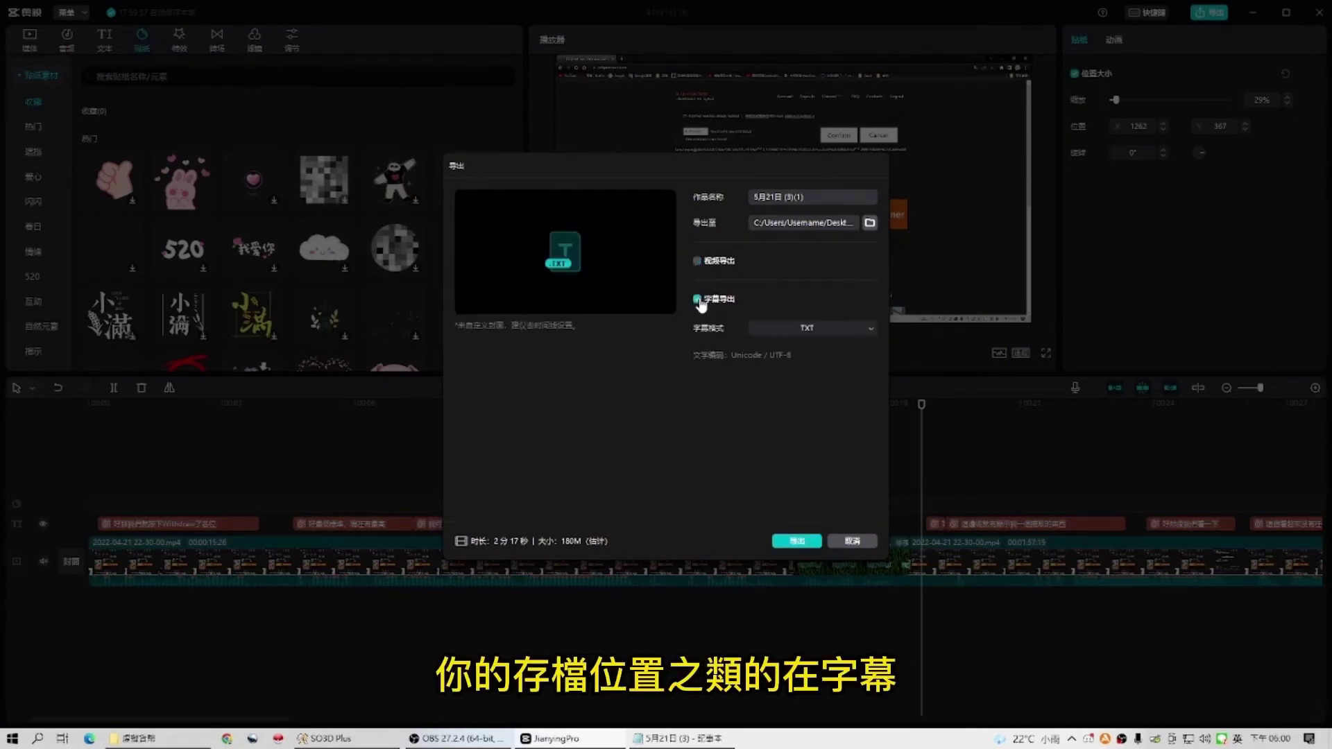
{"action": "left_click", "coordinate": [809, 327]}
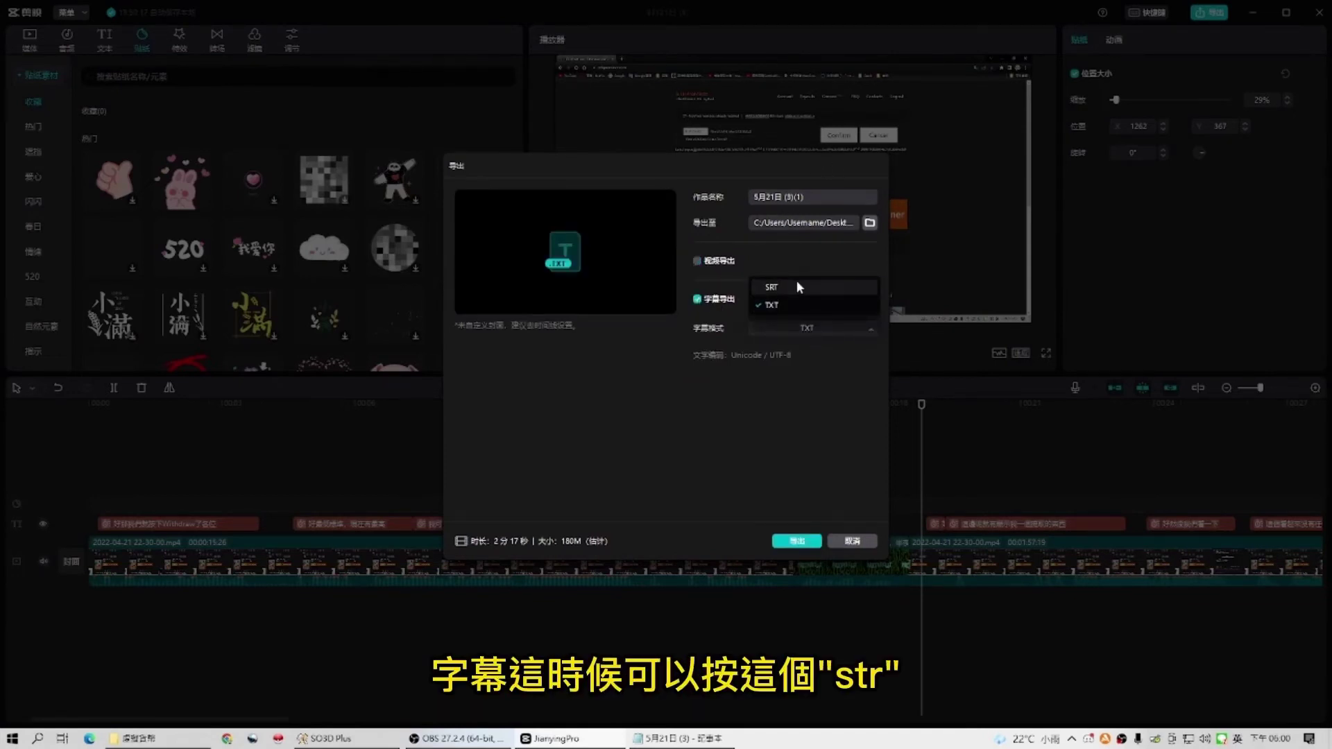
{"action": "left_click", "coordinate": [796, 288]}
{"action": "left_click", "coordinate": [796, 541]}
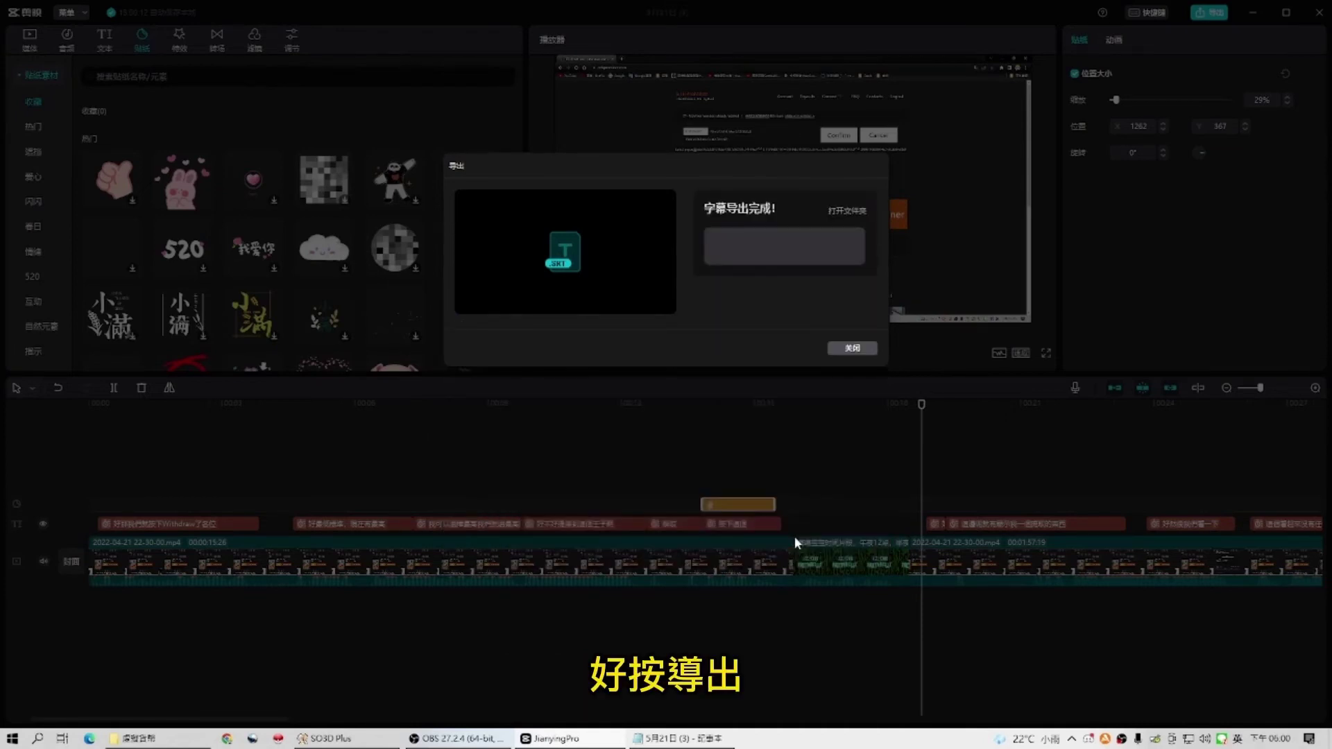
{"action": "left_click", "coordinate": [855, 349]}
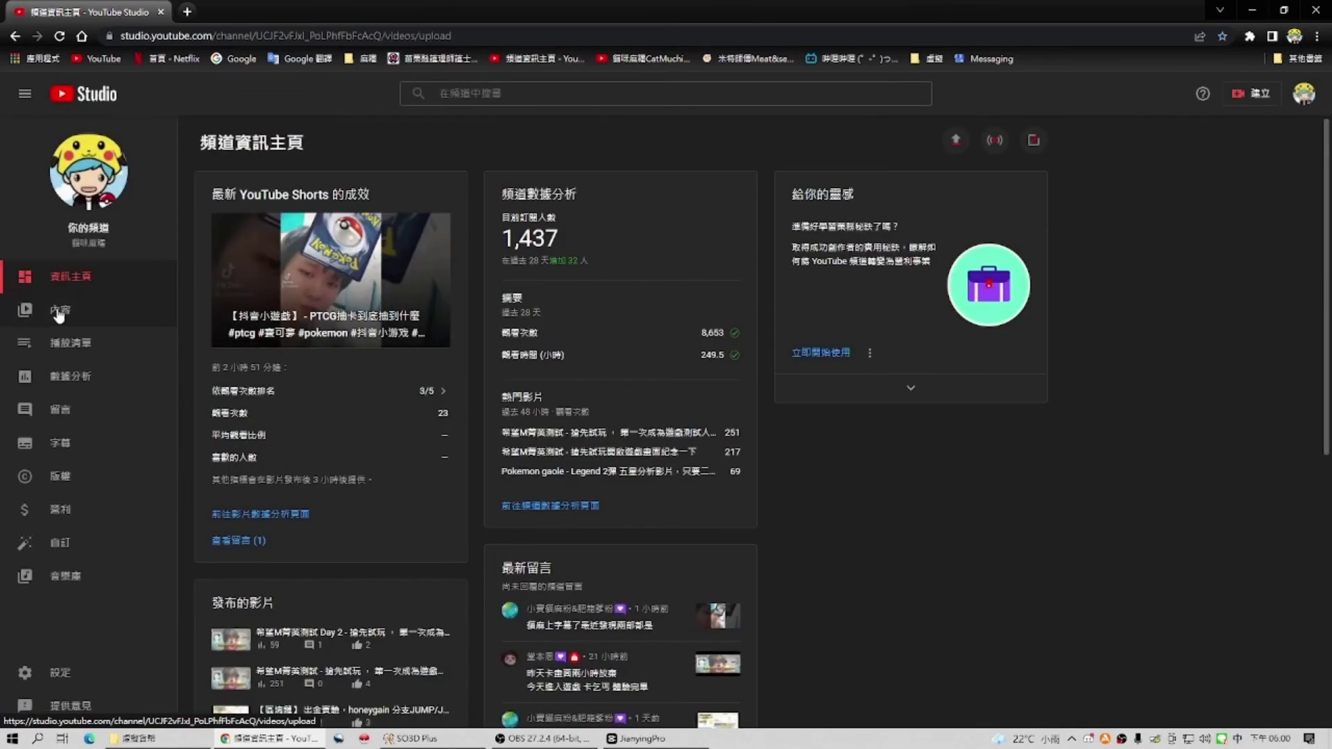
Switch to YouTube Studio and look through the channel's uploaded videos.
{"action": "left_click", "coordinate": [59, 312]}
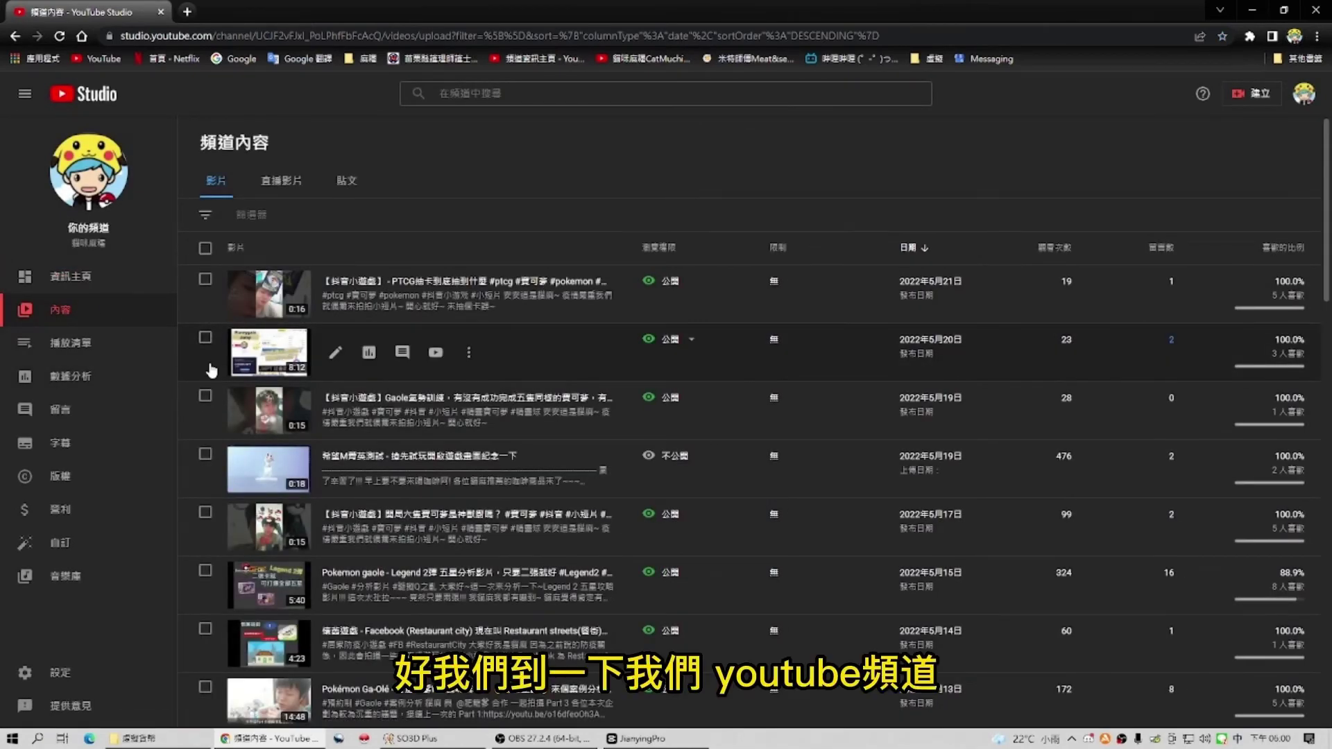
{"action": "scroll", "coordinate": [277, 403], "scroll_direction": "down", "scroll_amount": 4}
{"action": "scroll", "coordinate": [351, 436], "scroll_direction": "up", "scroll_amount": 3}
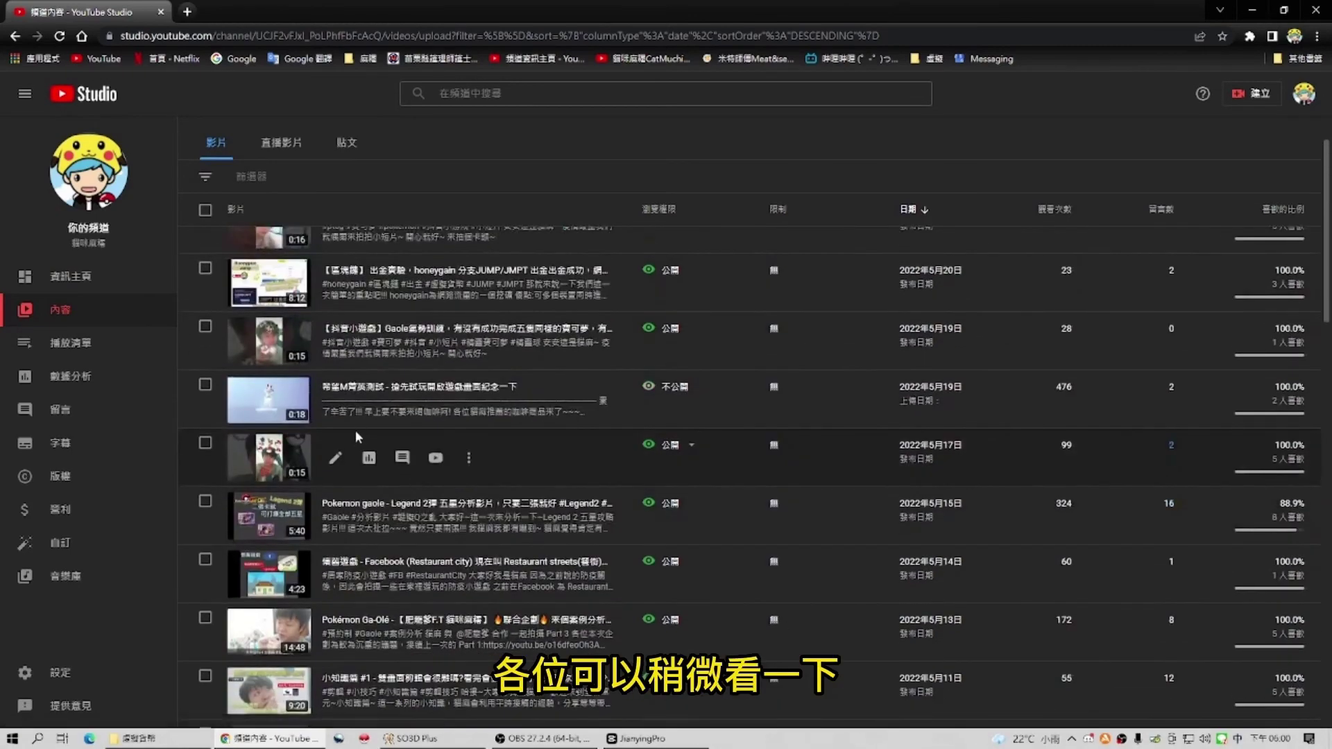
{"action": "scroll", "coordinate": [430, 388], "scroll_direction": "down", "scroll_amount": 3}
{"action": "scroll", "coordinate": [624, 358], "scroll_direction": "up", "scroll_amount": 5}
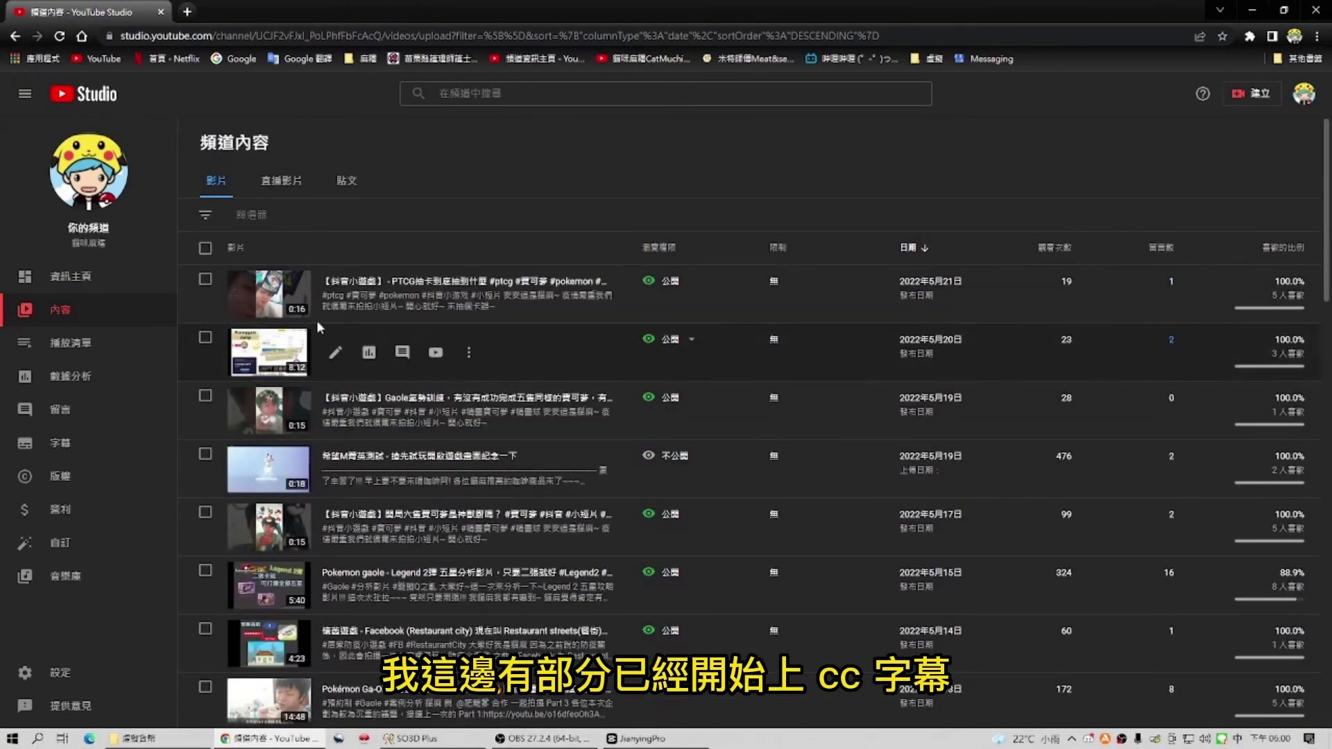
Examine the Chinese (Taiwan) subtitles of the honeygain JUMP/JMPT video in the subtitle editor, then close it.
{"action": "left_click", "coordinate": [269, 347]}
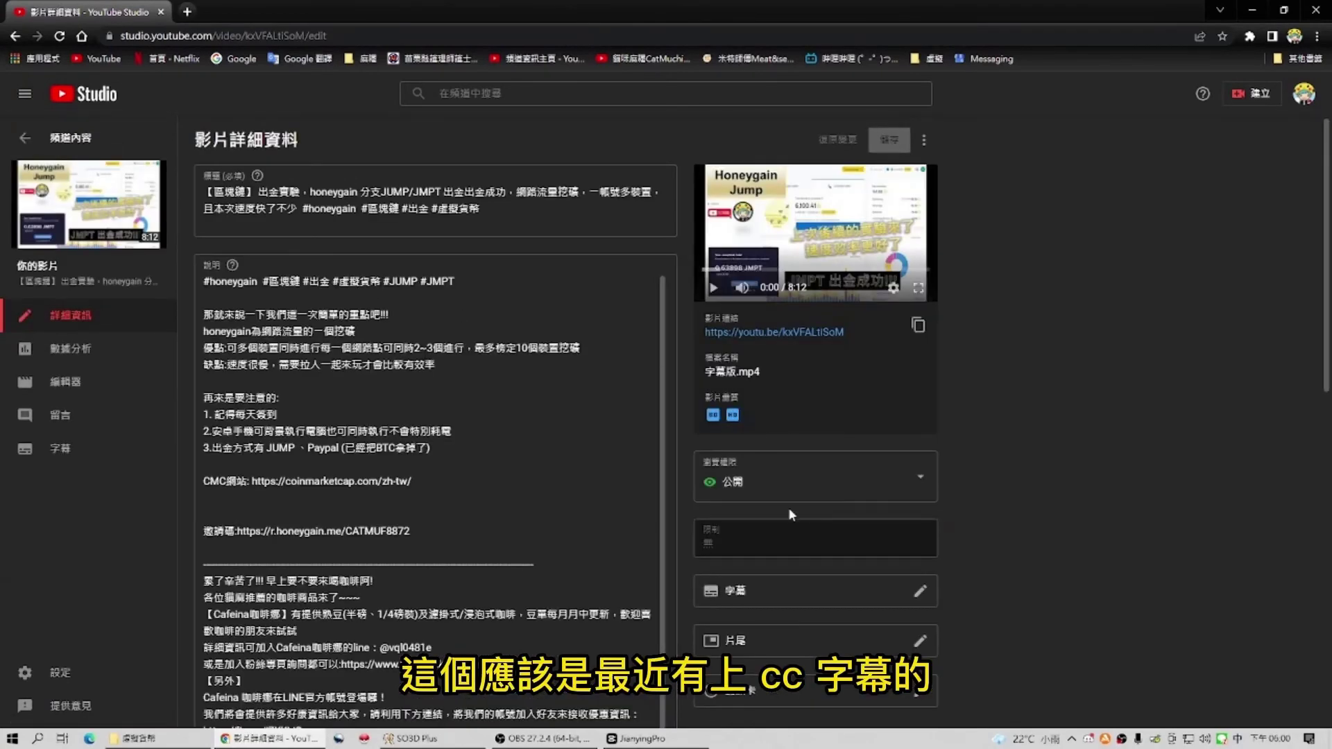
{"action": "scroll", "coordinate": [748, 361], "scroll_direction": "down", "scroll_amount": 4}
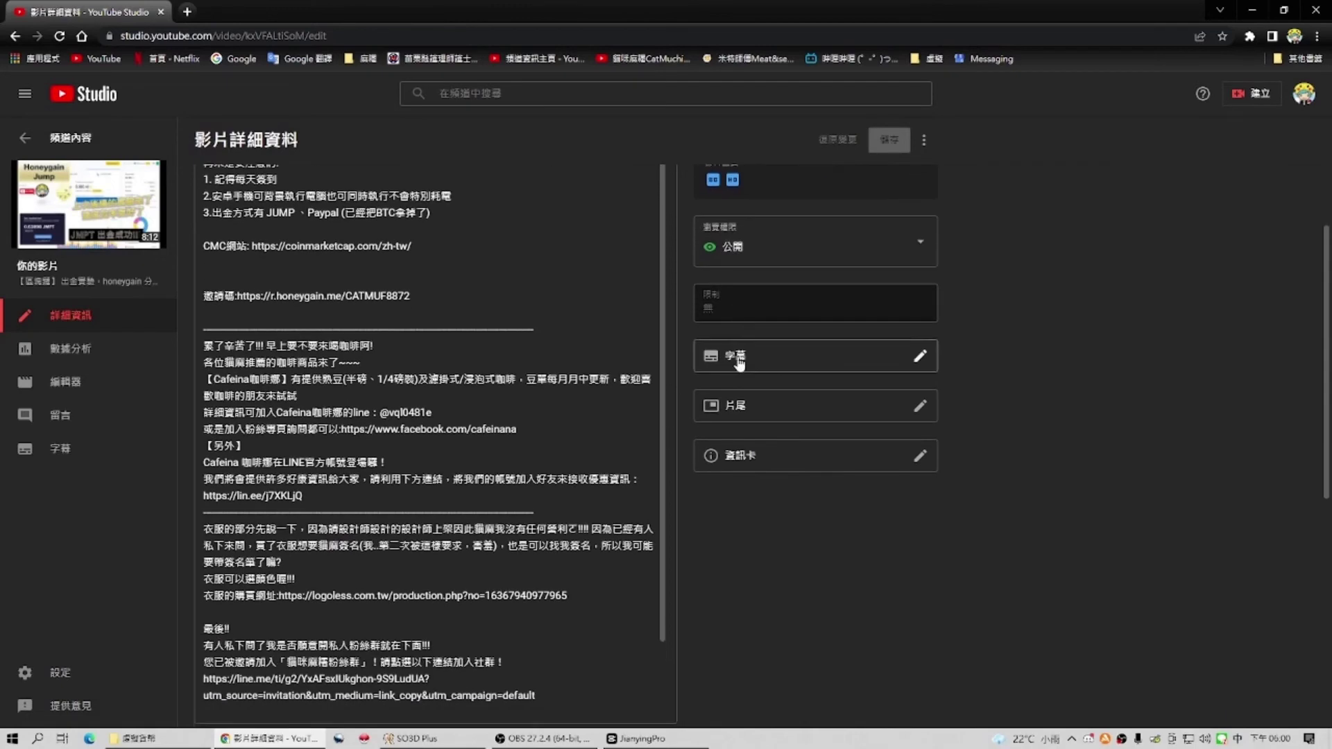
{"action": "scroll", "coordinate": [751, 263], "scroll_direction": "up", "scroll_amount": 1}
{"action": "left_click", "coordinate": [840, 382]}
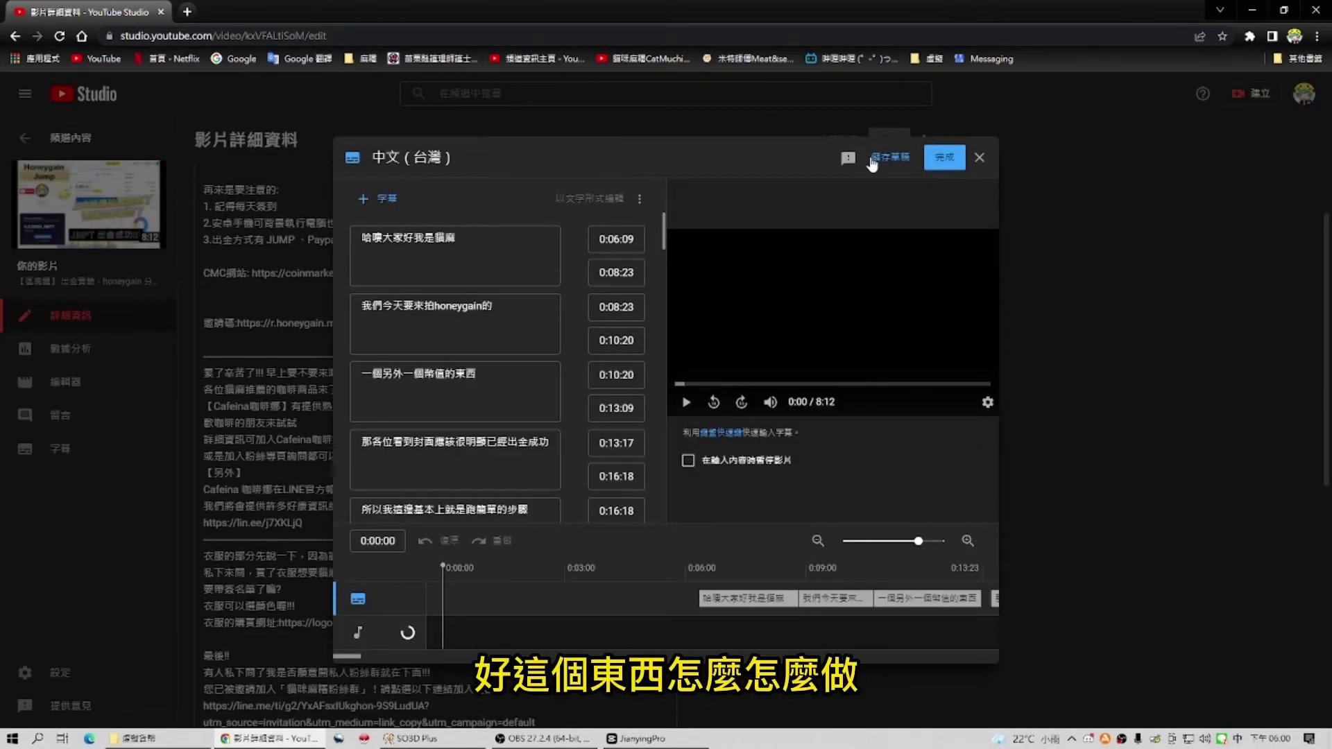
{"action": "left_click", "coordinate": [980, 162]}
{"action": "scroll", "coordinate": [856, 215], "scroll_direction": "up", "scroll_amount": 3}
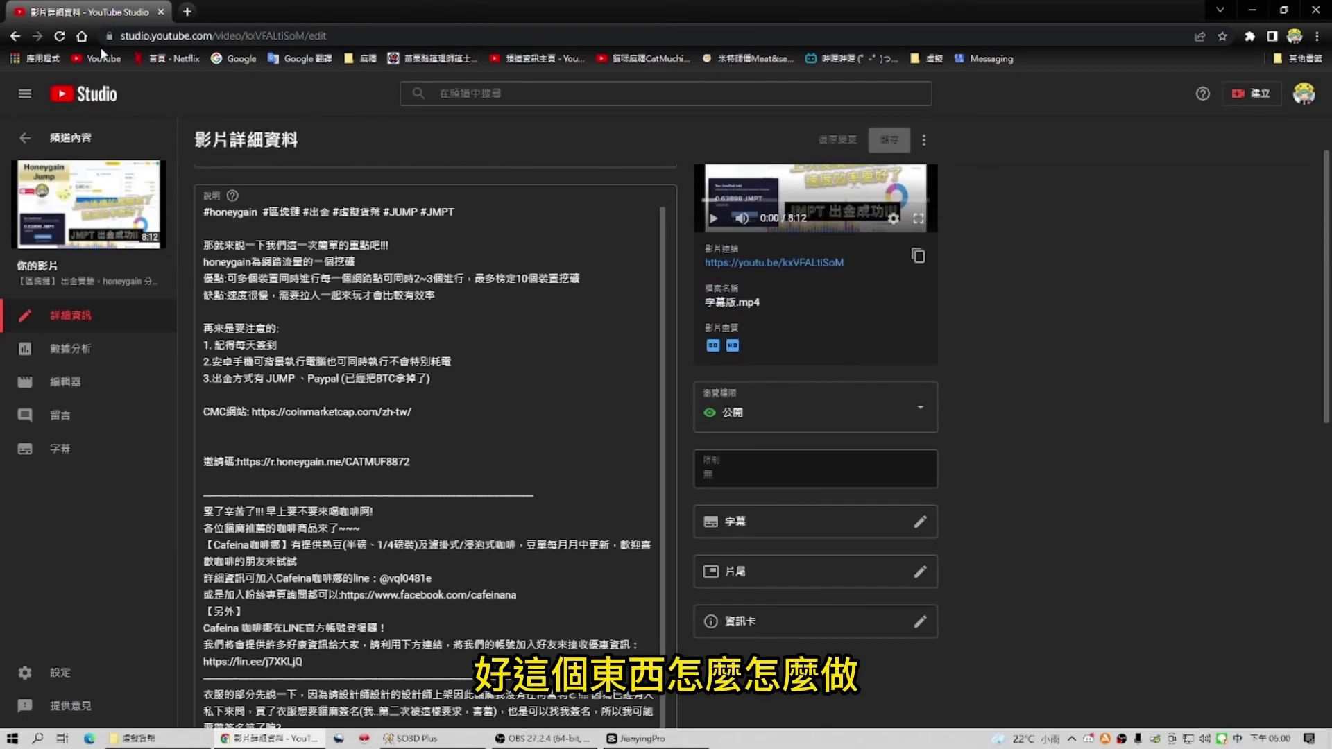
Open the subtitle editor for the Pokemon gaole Legend 2 video from the channel content list.
{"action": "left_click", "coordinate": [14, 38]}
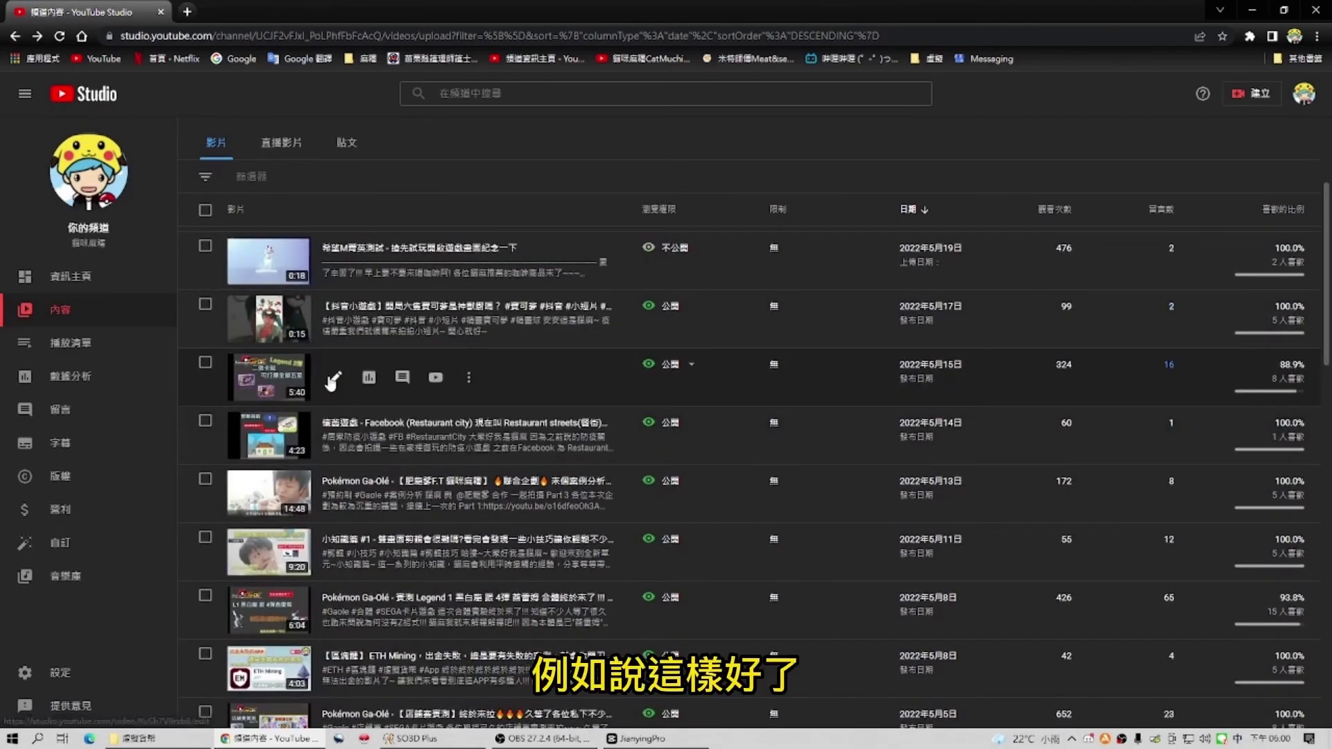
{"action": "left_click", "coordinate": [335, 378]}
{"action": "scroll", "coordinate": [833, 458], "scroll_direction": "down", "scroll_amount": 2}
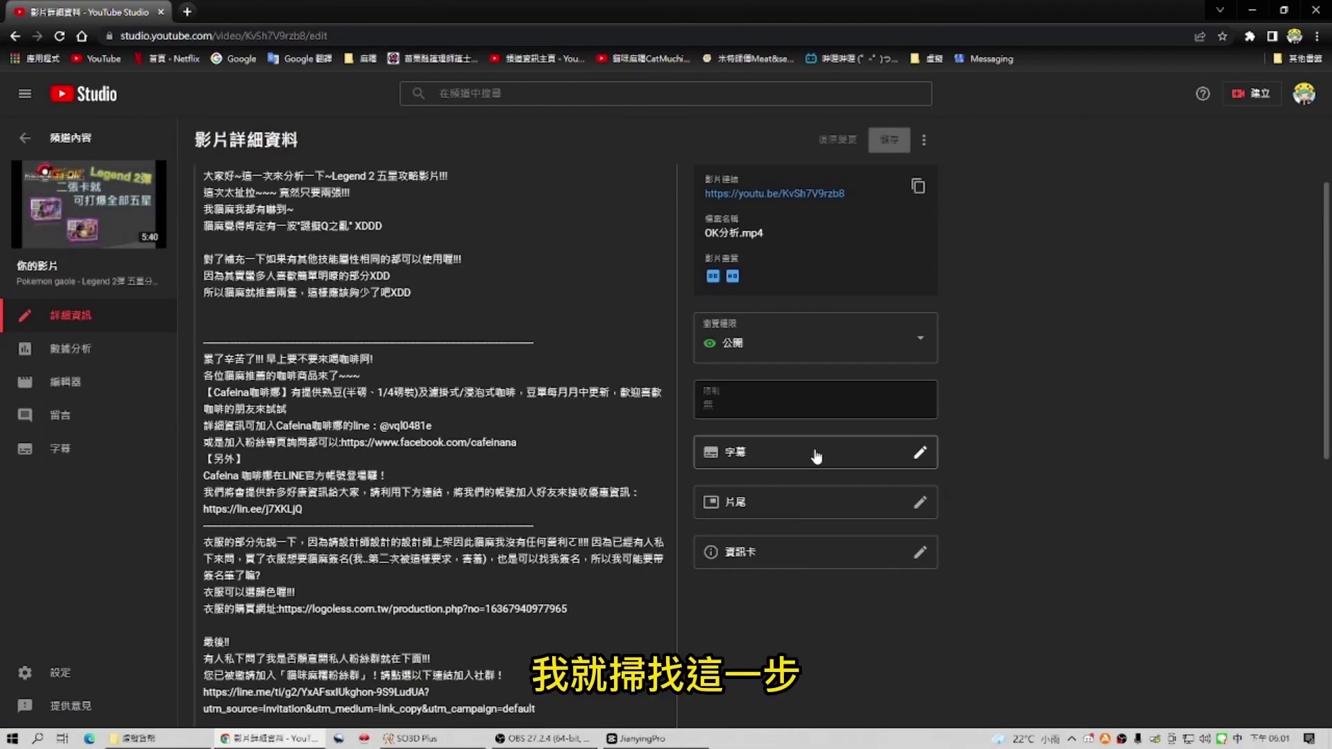
{"action": "left_click", "coordinate": [819, 454]}
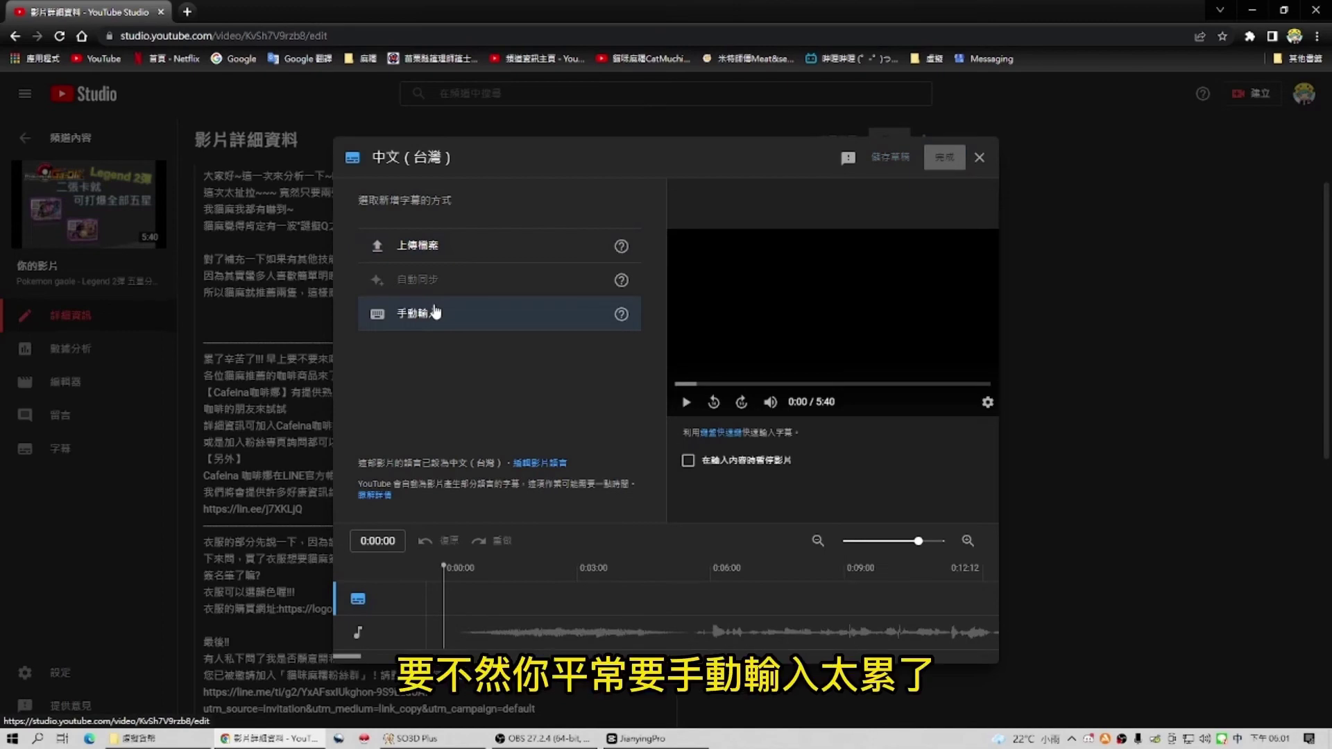
Try to upload the SRT file 5月21日 (3)(1) from the desktop as subtitles with timing (包含時間碼).
{"action": "left_click", "coordinate": [446, 251]}
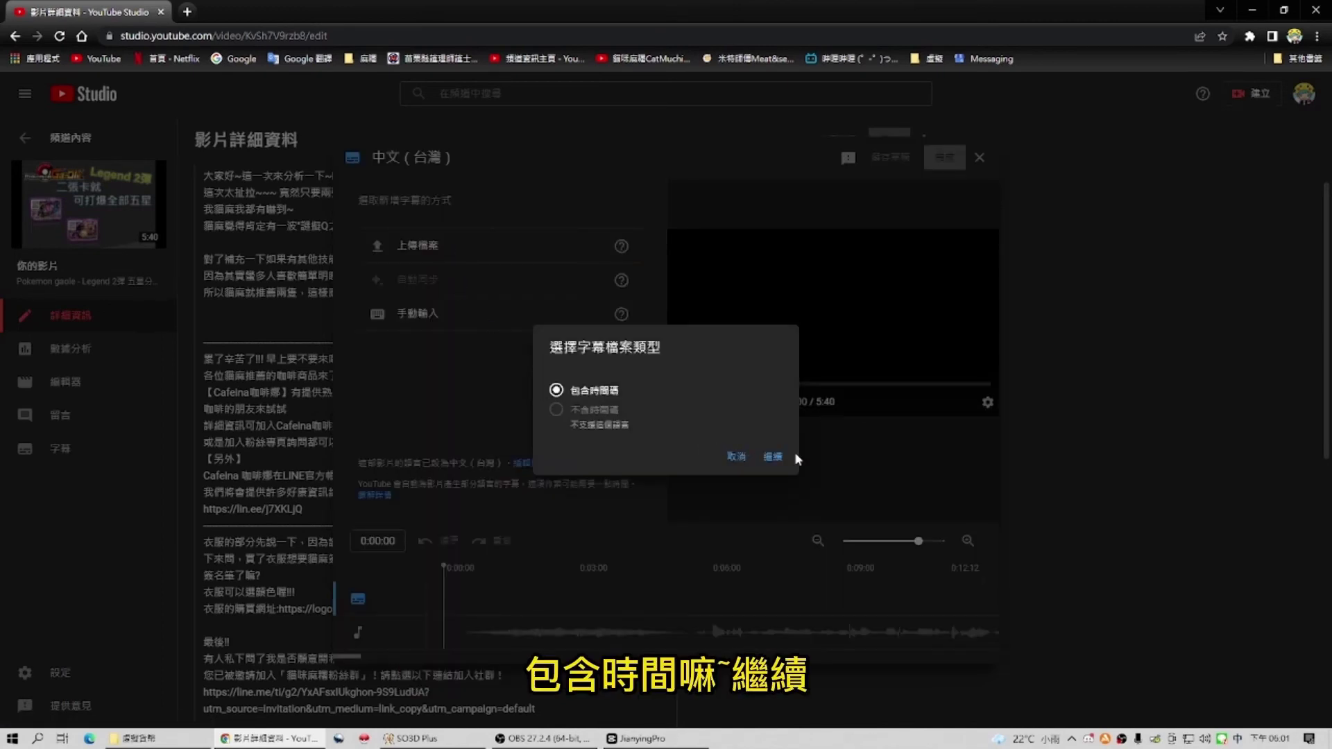
{"action": "left_click", "coordinate": [772, 456]}
{"action": "left_click", "coordinate": [548, 125]}
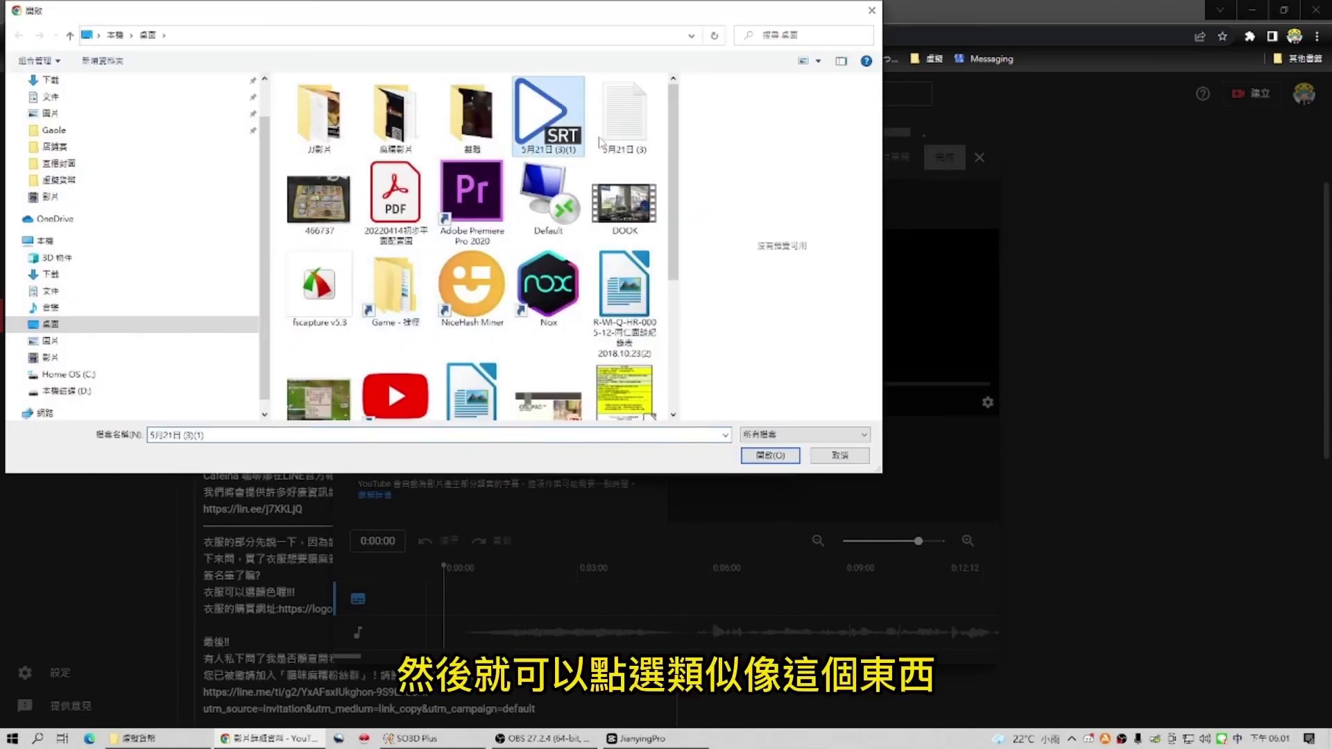
{"action": "left_click", "coordinate": [840, 456]}
{"action": "left_click", "coordinate": [736, 460]}
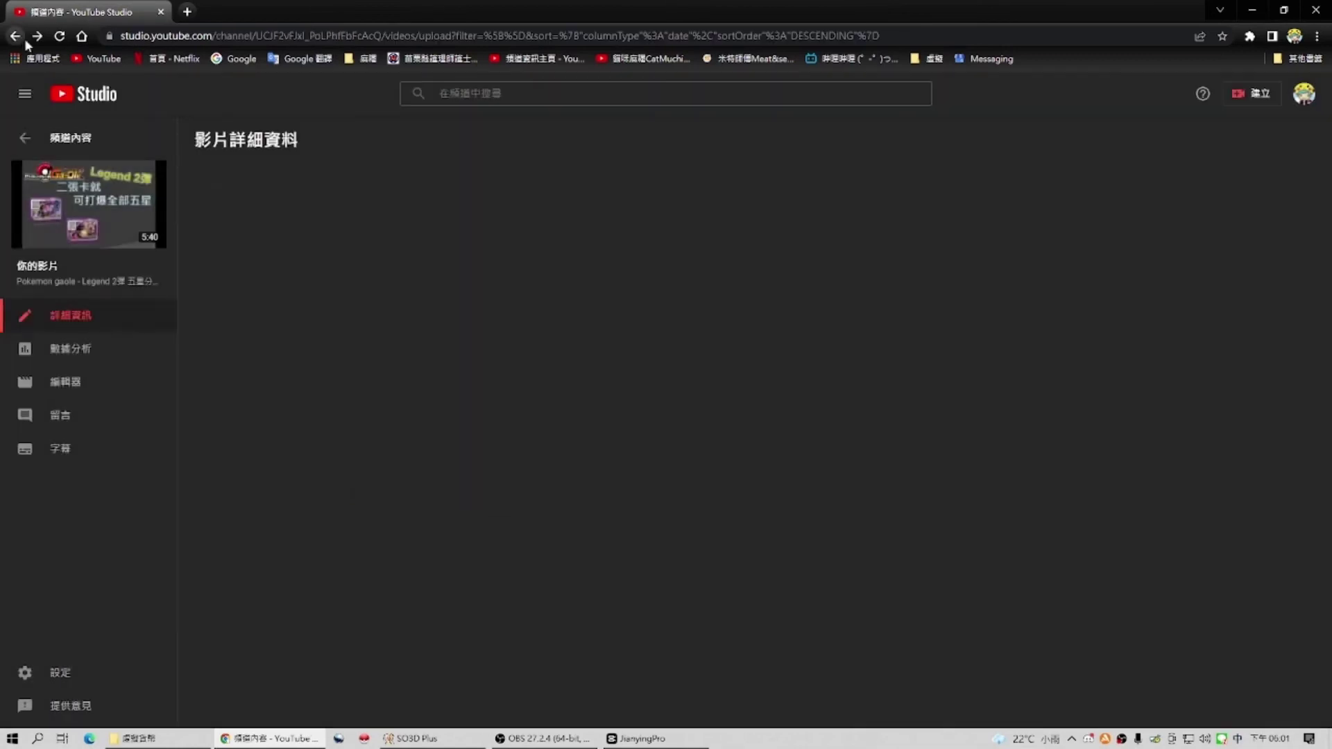
Go to the honeygain JUMP/JMPT video's YouTube page and examine its captions from about 1:04.
{"action": "left_click", "coordinate": [14, 35]}
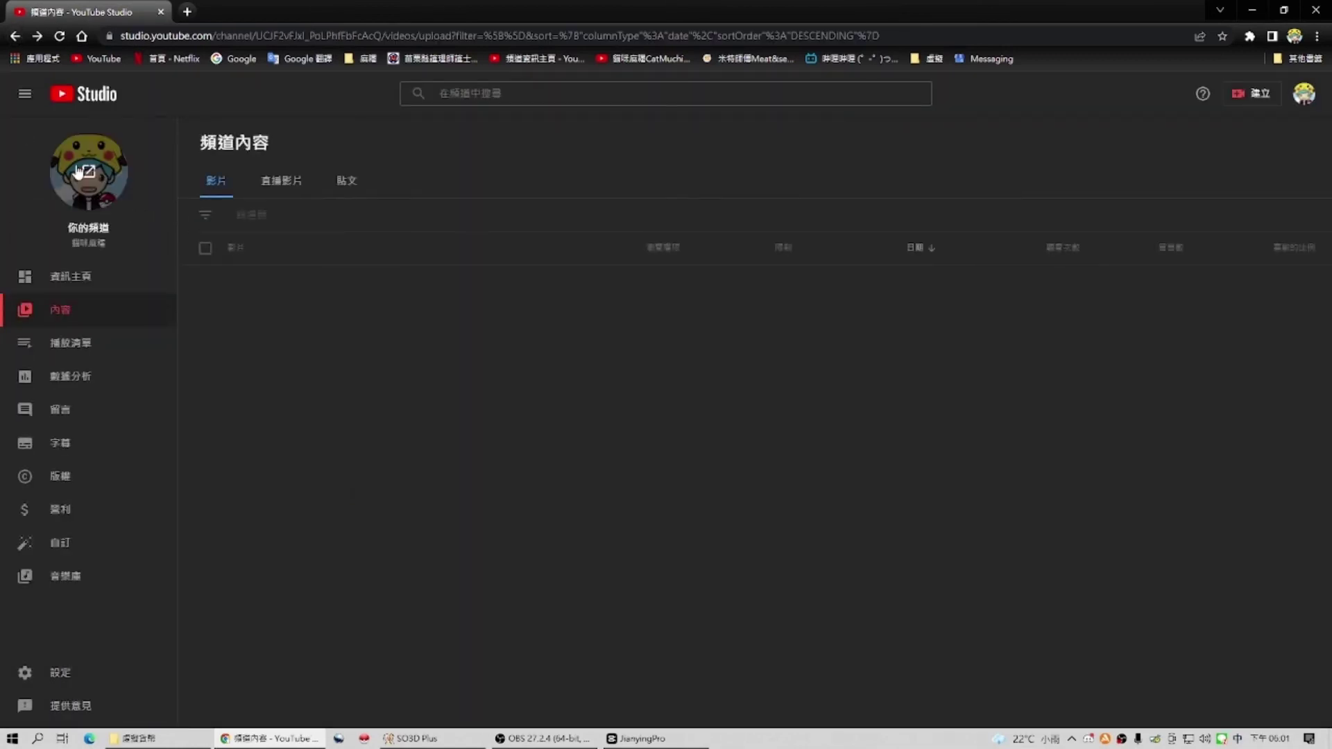
{"action": "key", "text": "alt+Left"}
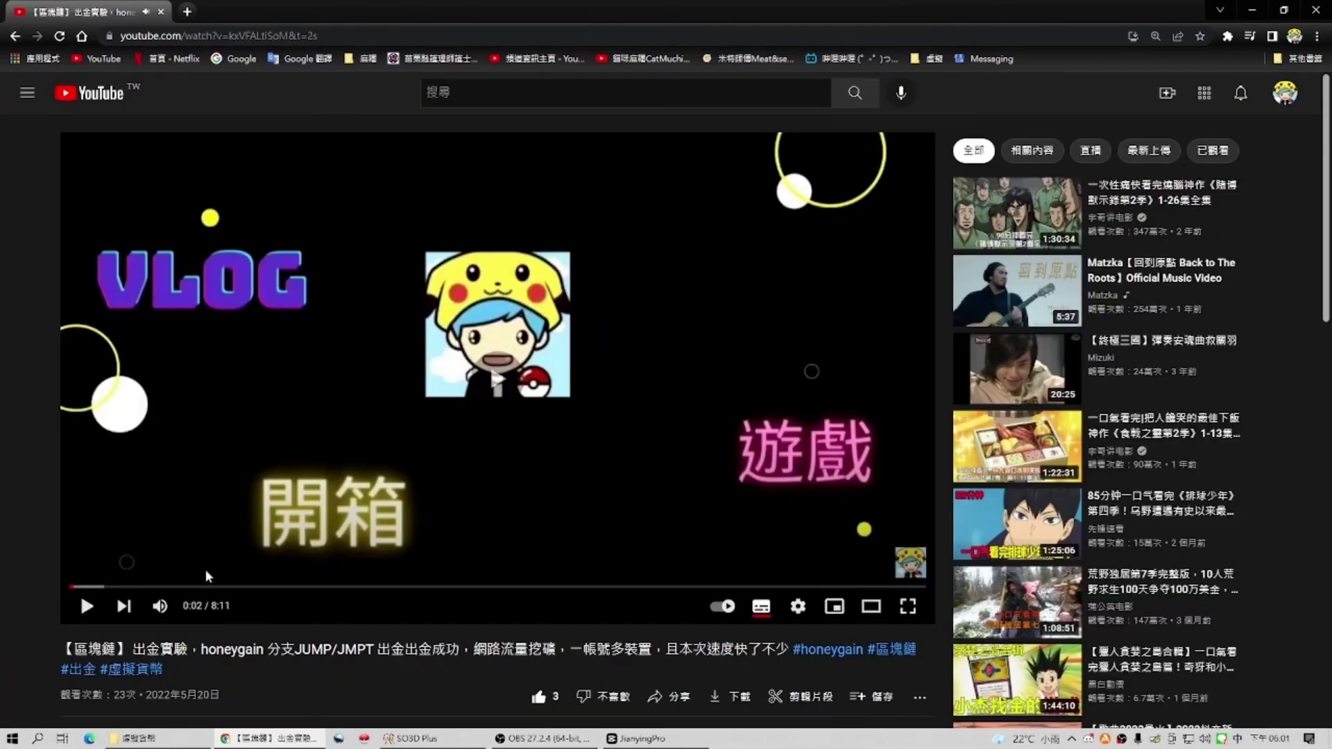
{"action": "left_click", "coordinate": [181, 587]}
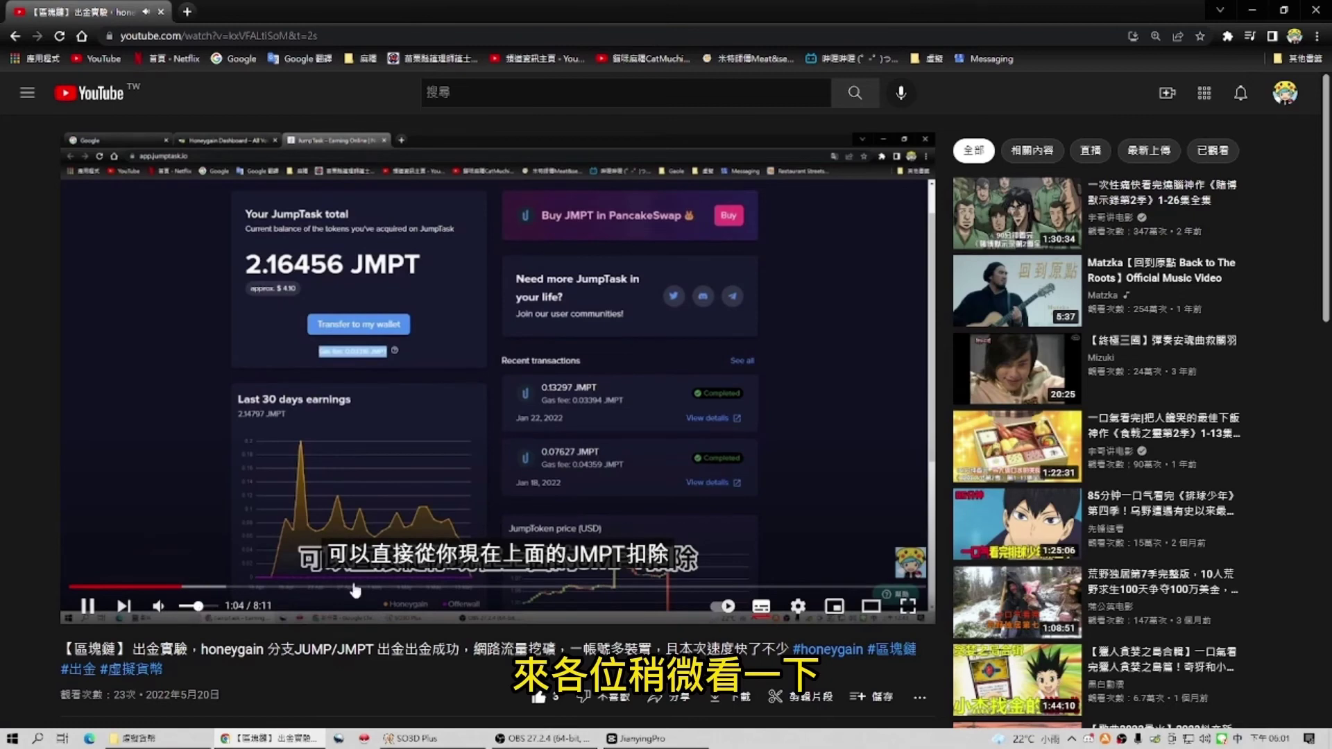